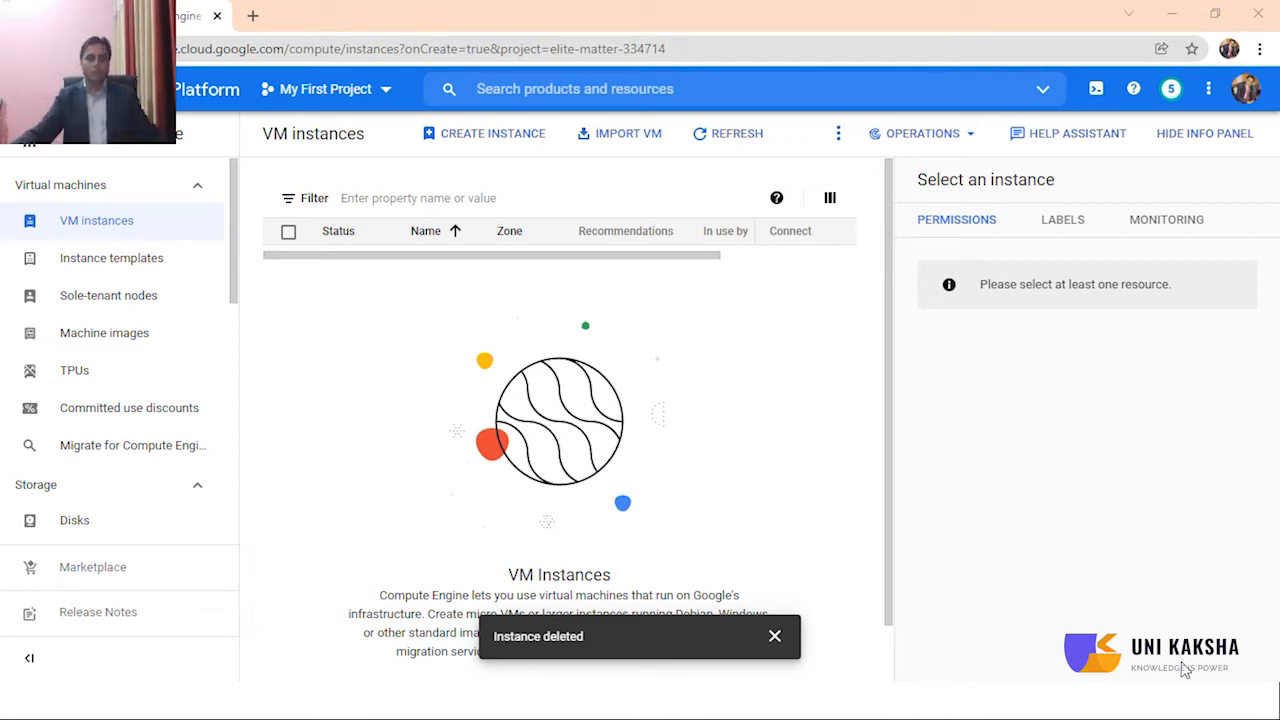
Step: Search the console's products and resources for billing and open the Billing overview
left_click(586, 90)
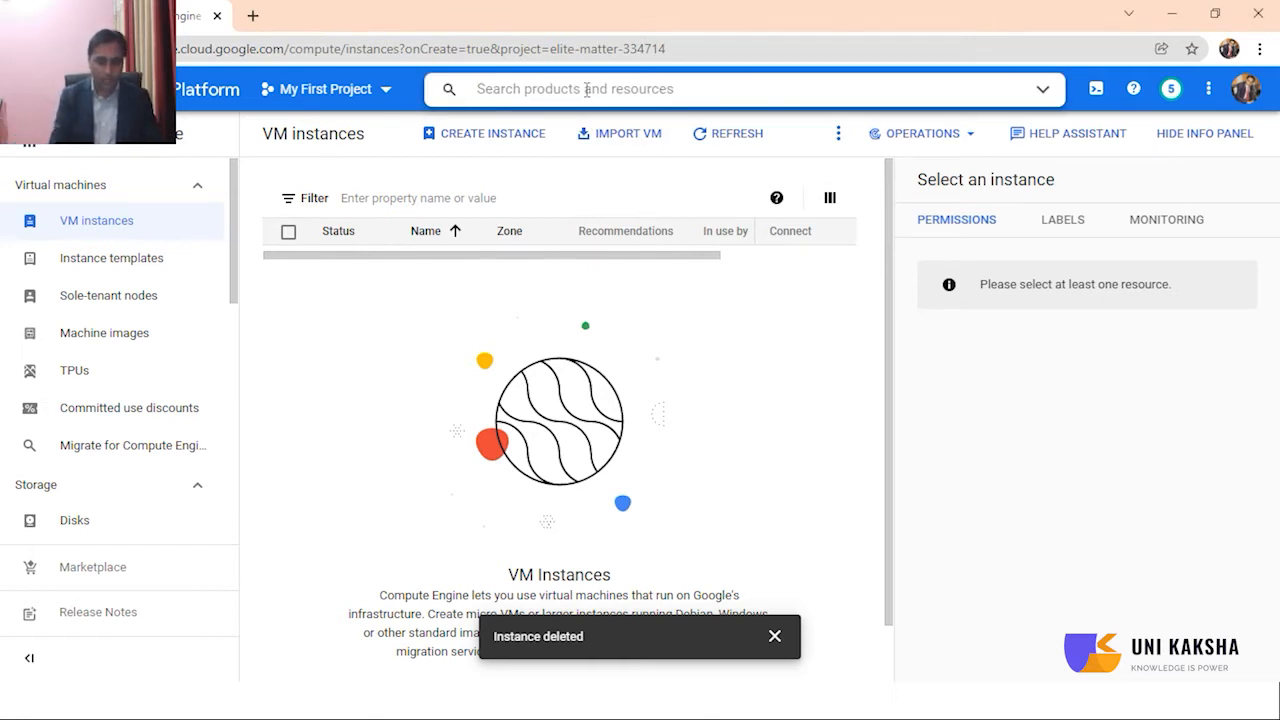
type("bill")
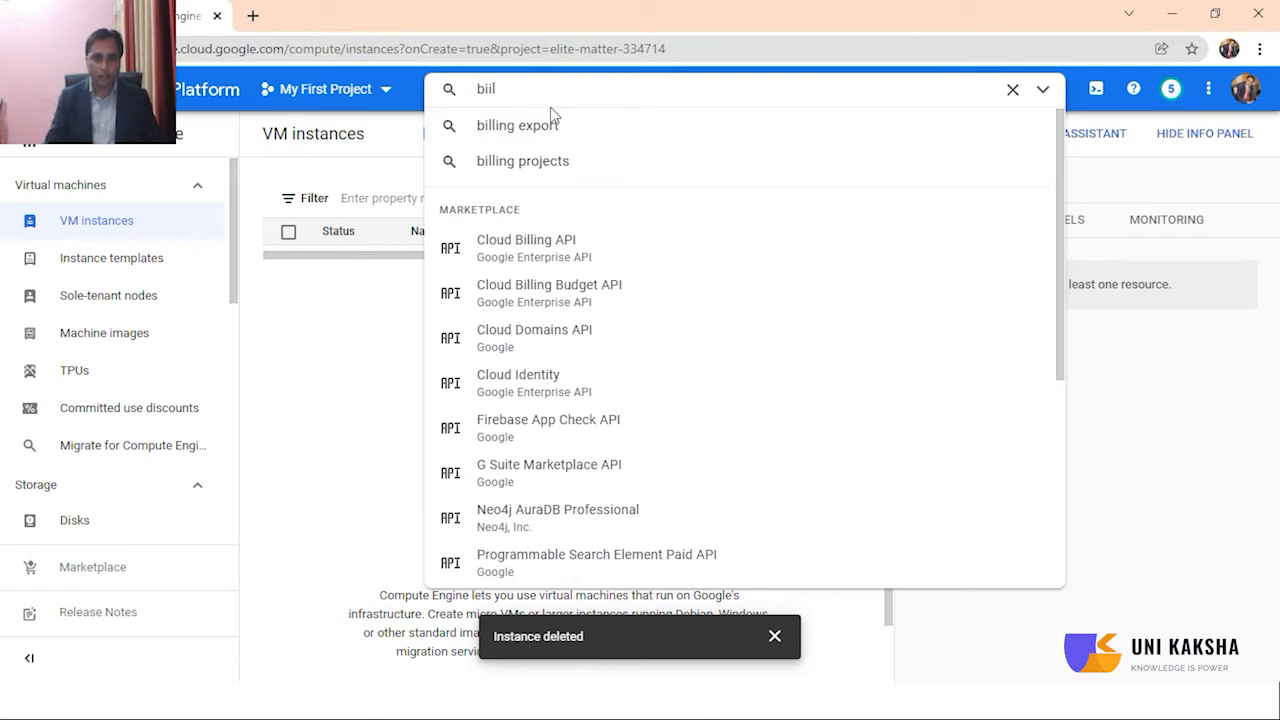
key("BackSpace")
key("BackSpace")
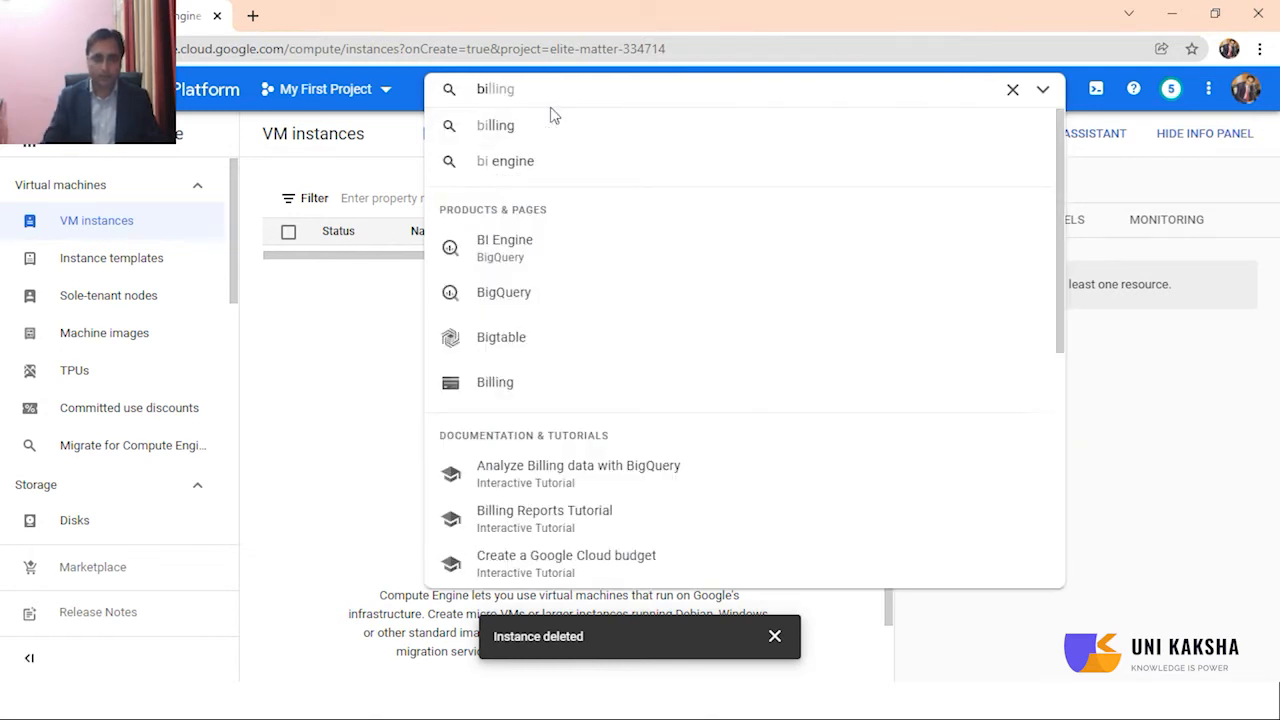
type("lling")
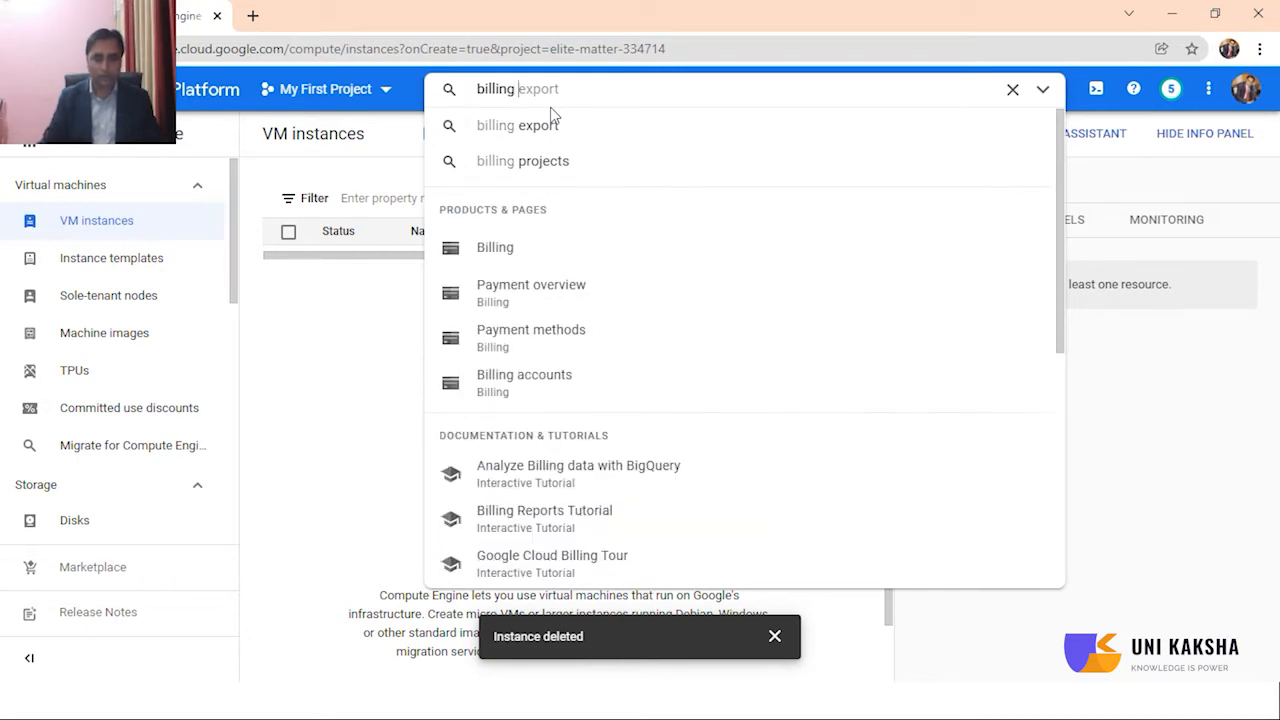
left_click(512, 386)
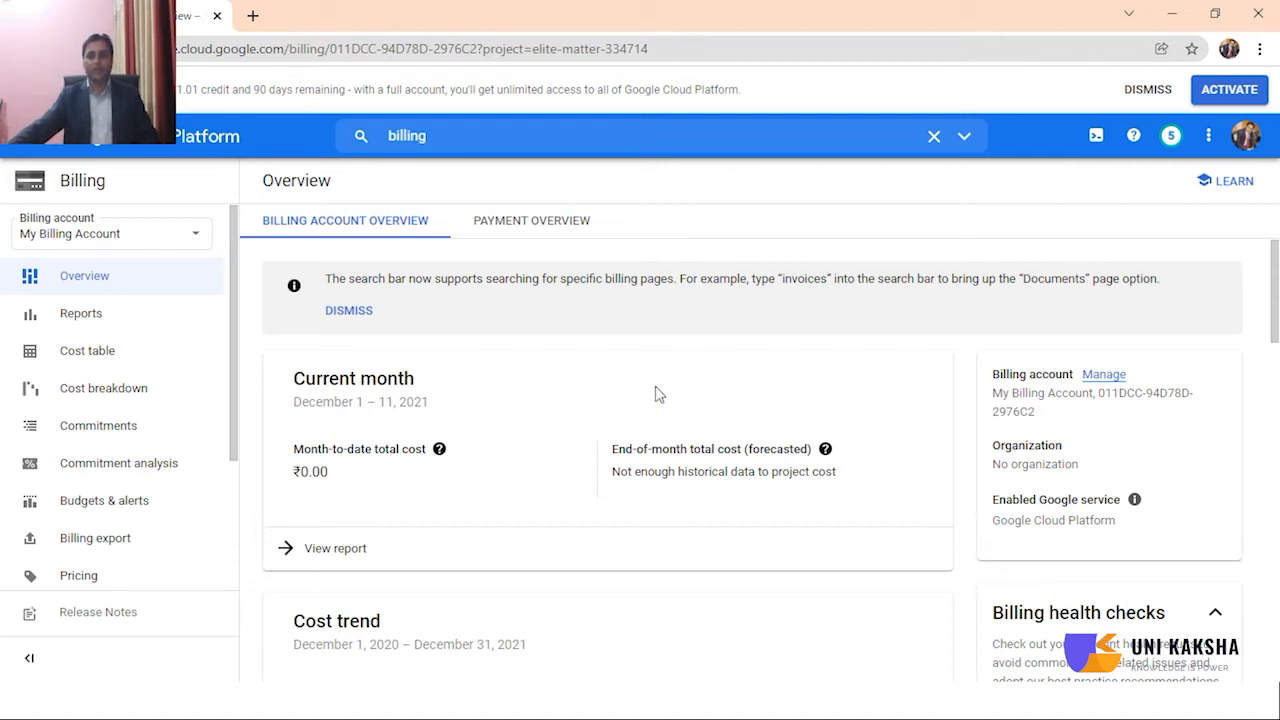
Step: Examine the billing account's details, current month cost, cost trend and free trial credit, and return to the VM instances page with the search cleared
left_click_drag(992, 397, 1182, 398)
scroll(890, 418, "down", 2)
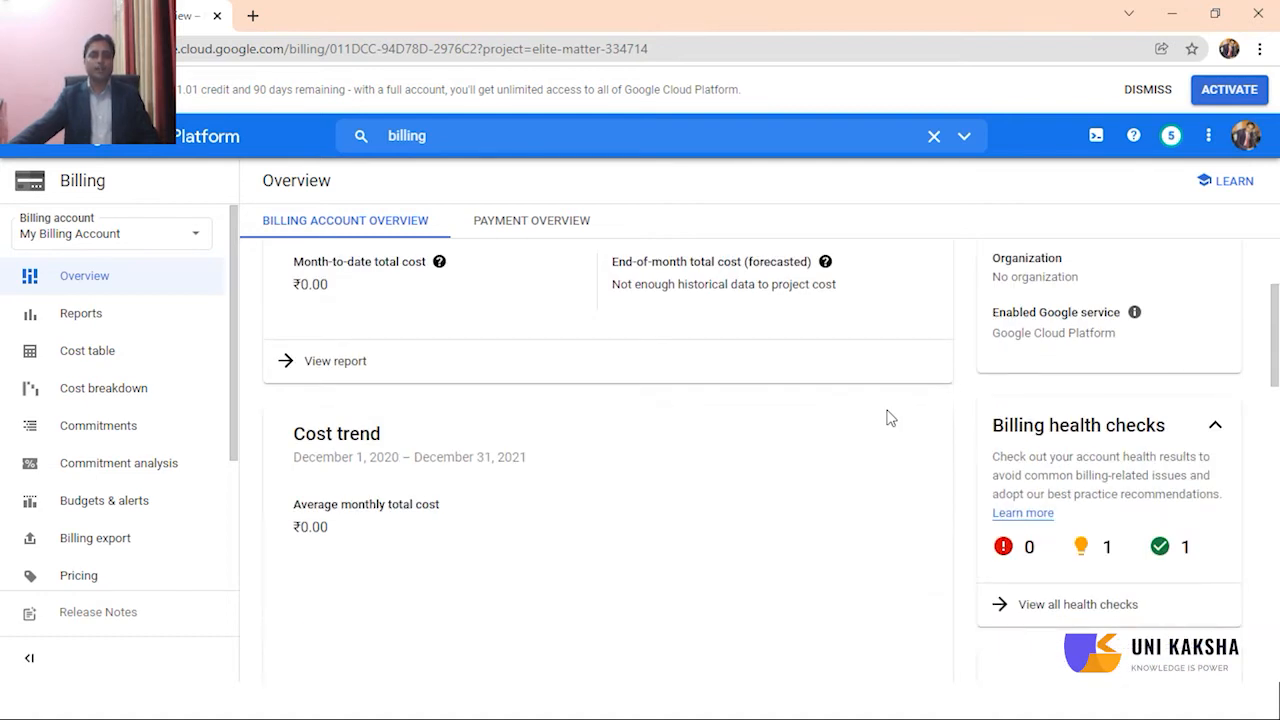
scroll(890, 418, "down", 2)
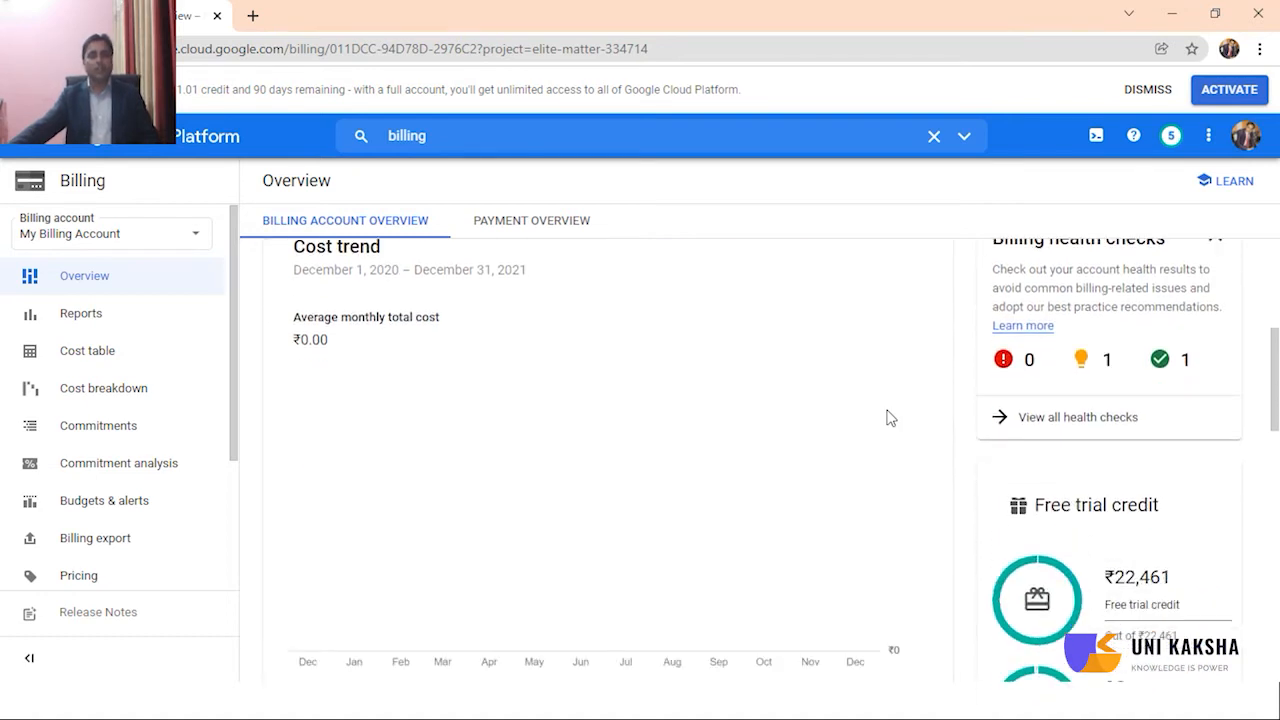
scroll(890, 418, "down", 1)
scroll(890, 418, "down", 1)
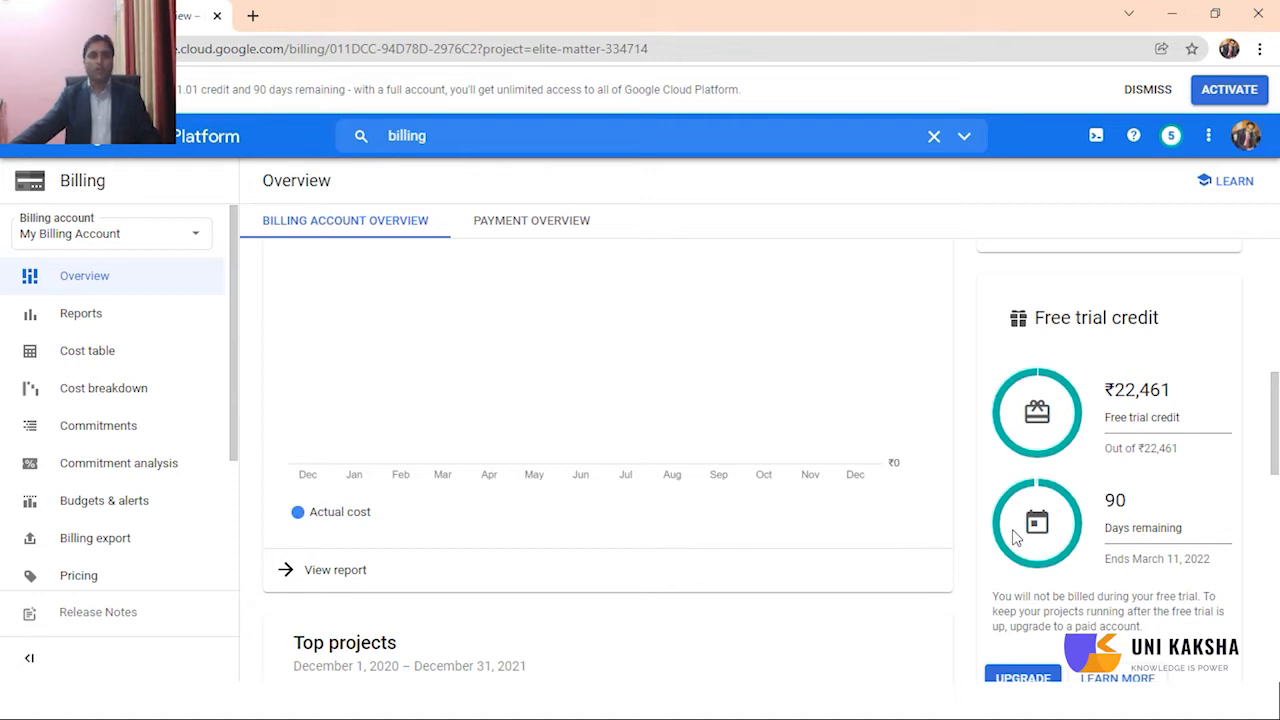
scroll(848, 461, "up", 4)
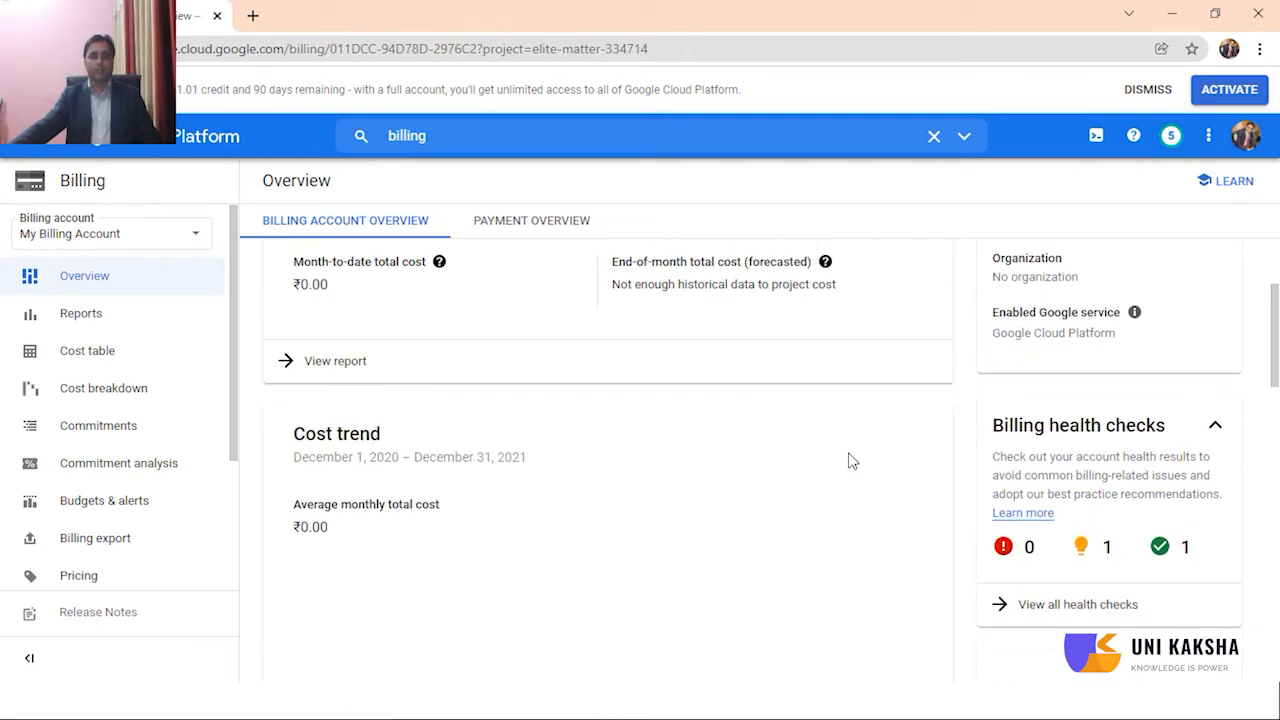
scroll(457, 443, "up", 1)
mouse_move(455, 352)
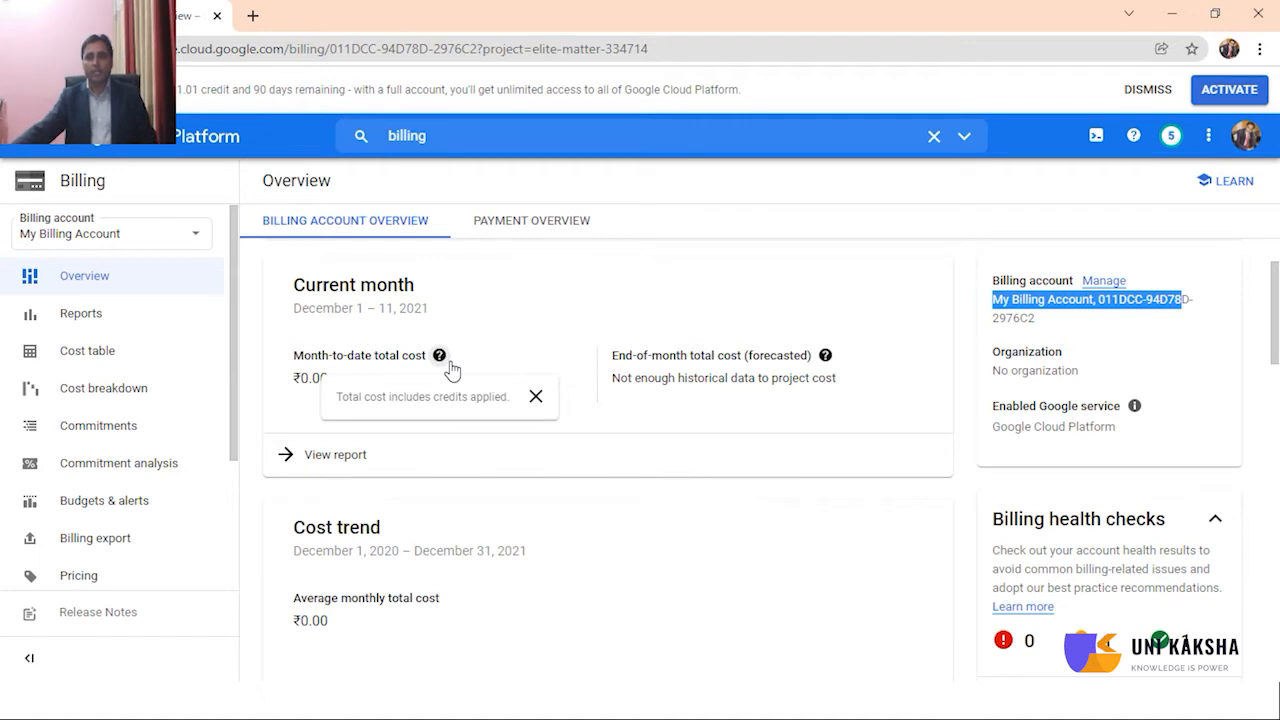
key("alt+Left")
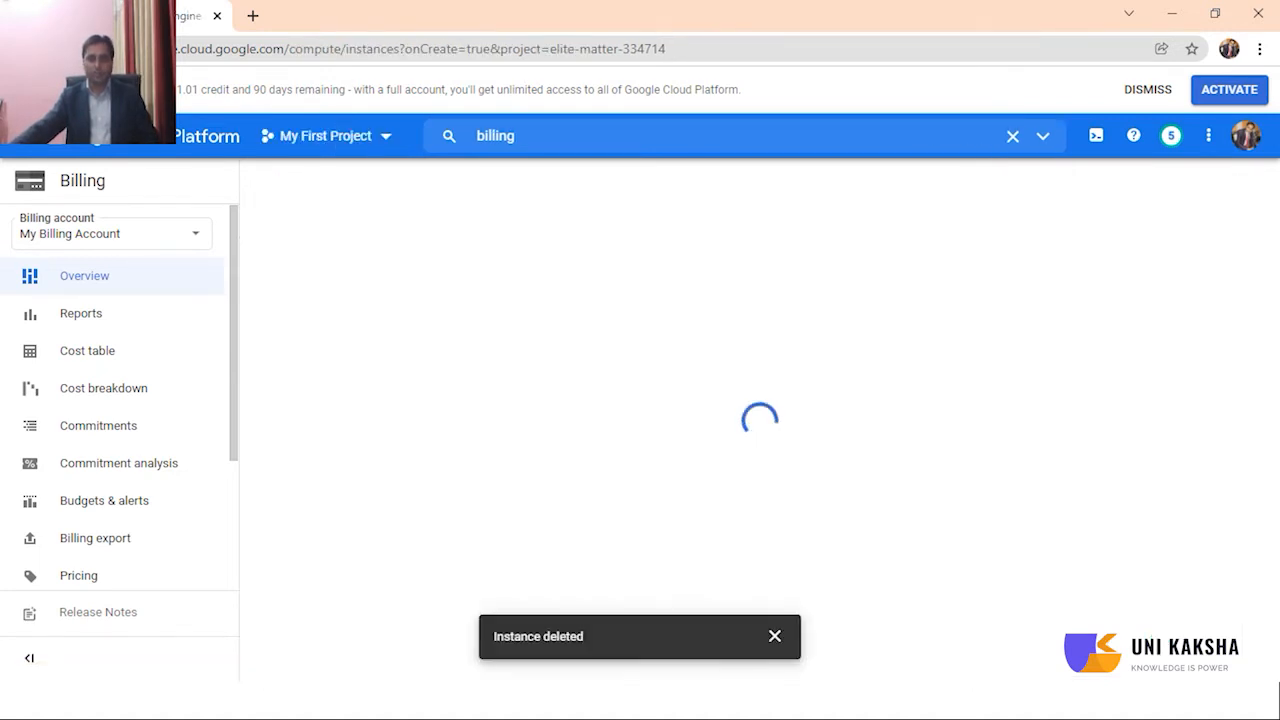
left_click(1014, 137)
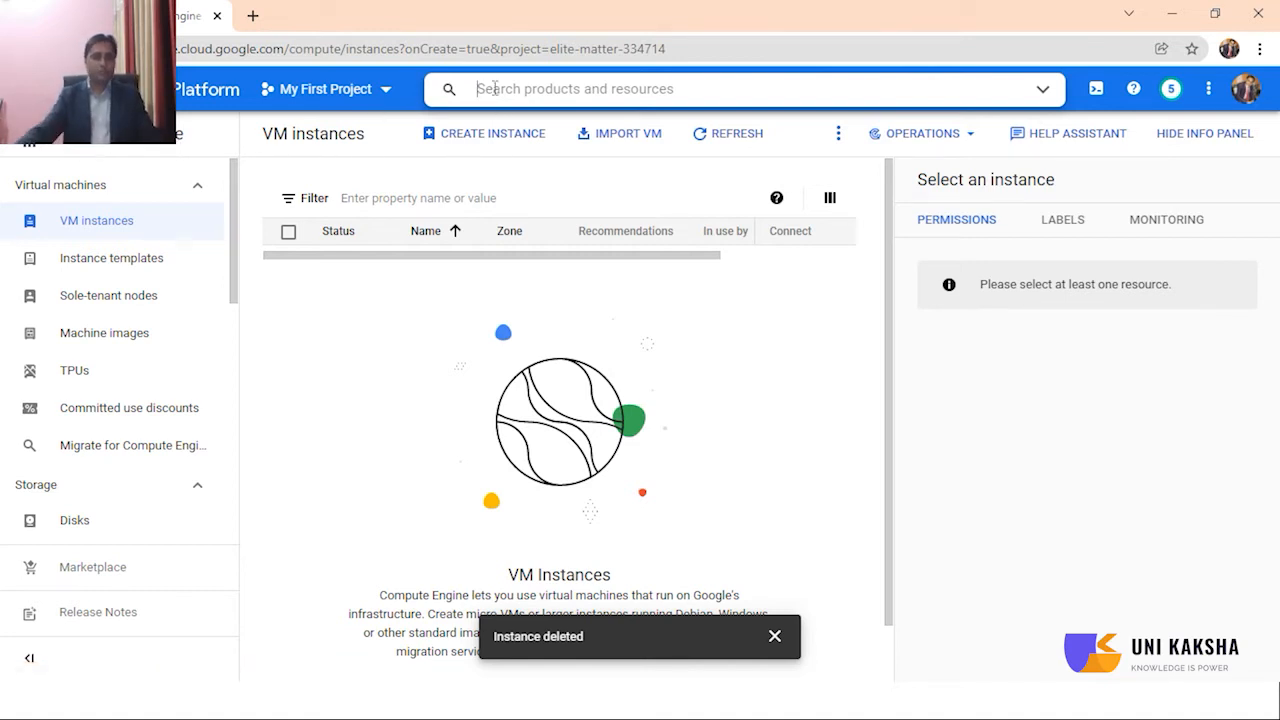
Step: Browse the product list, open the VM instances page under Compute Engine and dismiss the instance deletion notification
left_click(28, 142)
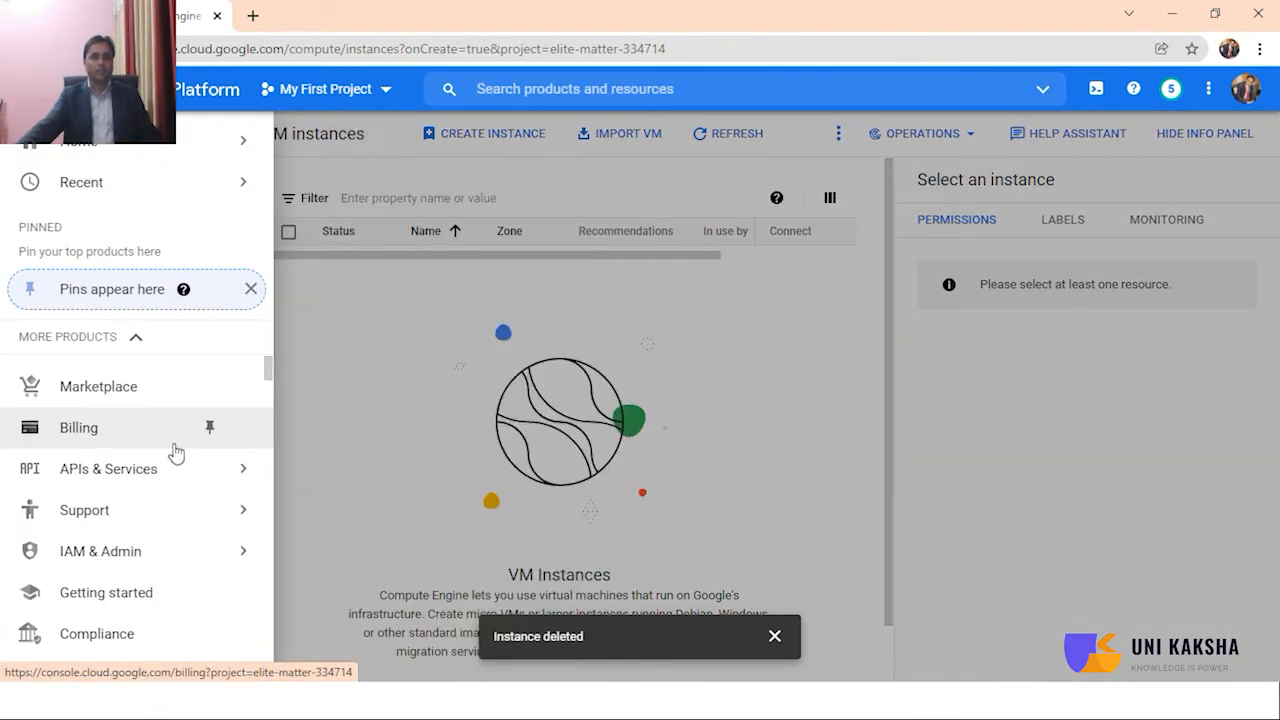
scroll(176, 453, "down", 3)
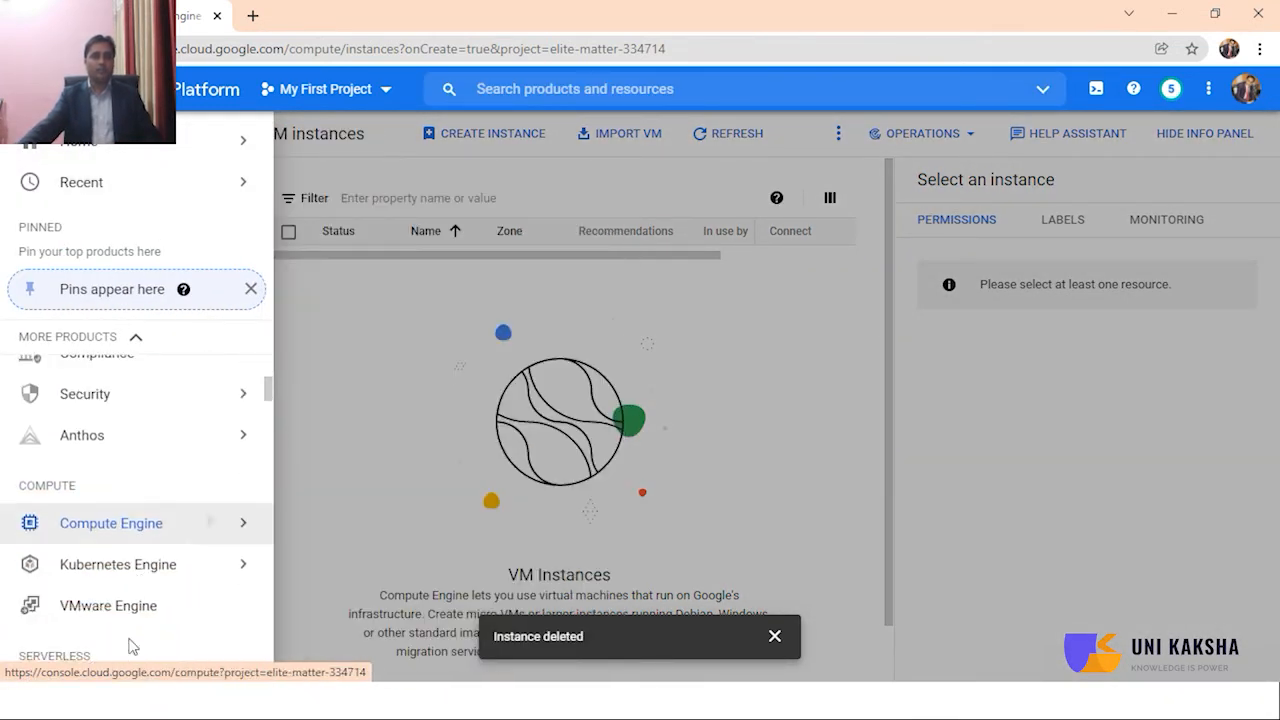
scroll(149, 540, "down", 2)
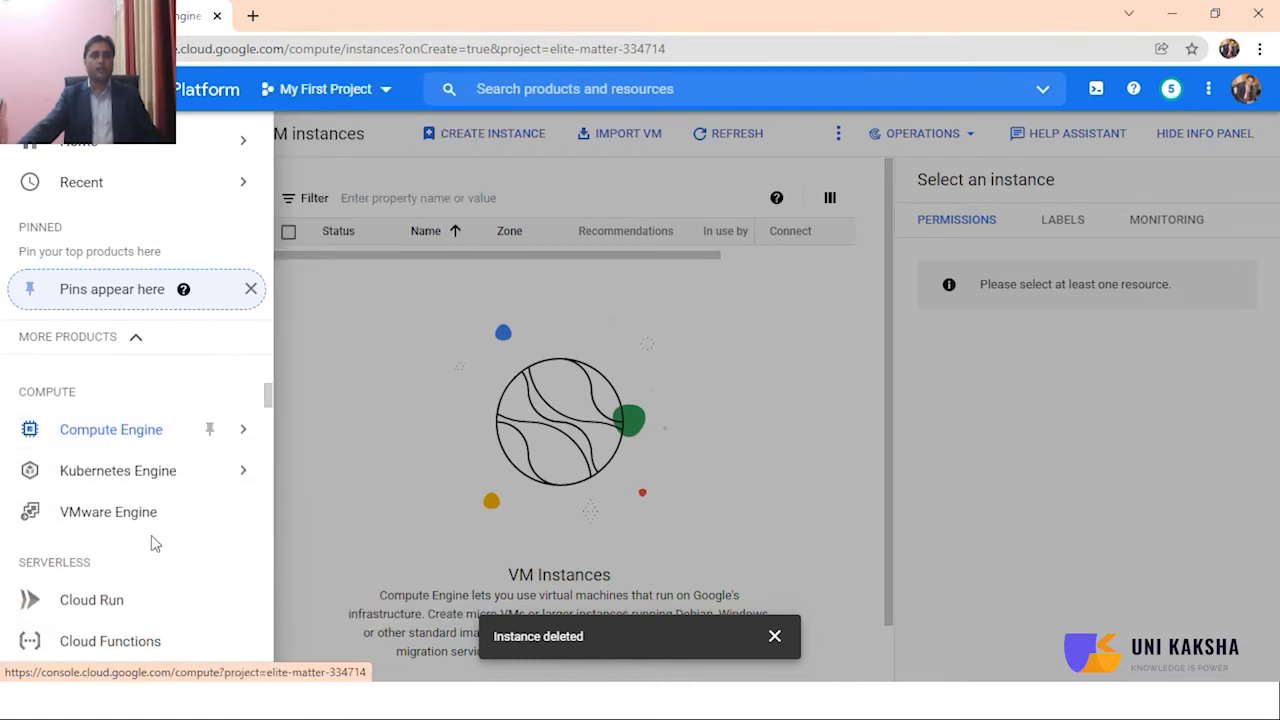
scroll(151, 535, "down", 2)
scroll(153, 543, "down", 2)
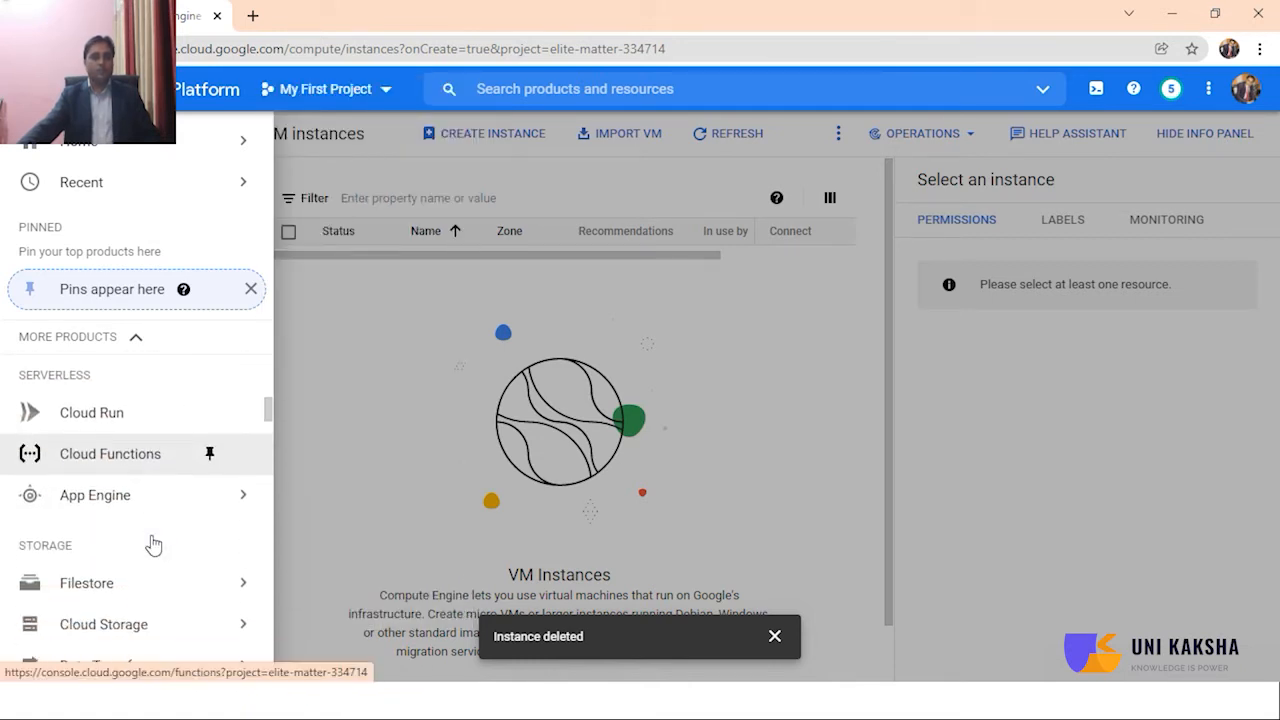
scroll(151, 535, "up", 6)
mouse_move(145, 533)
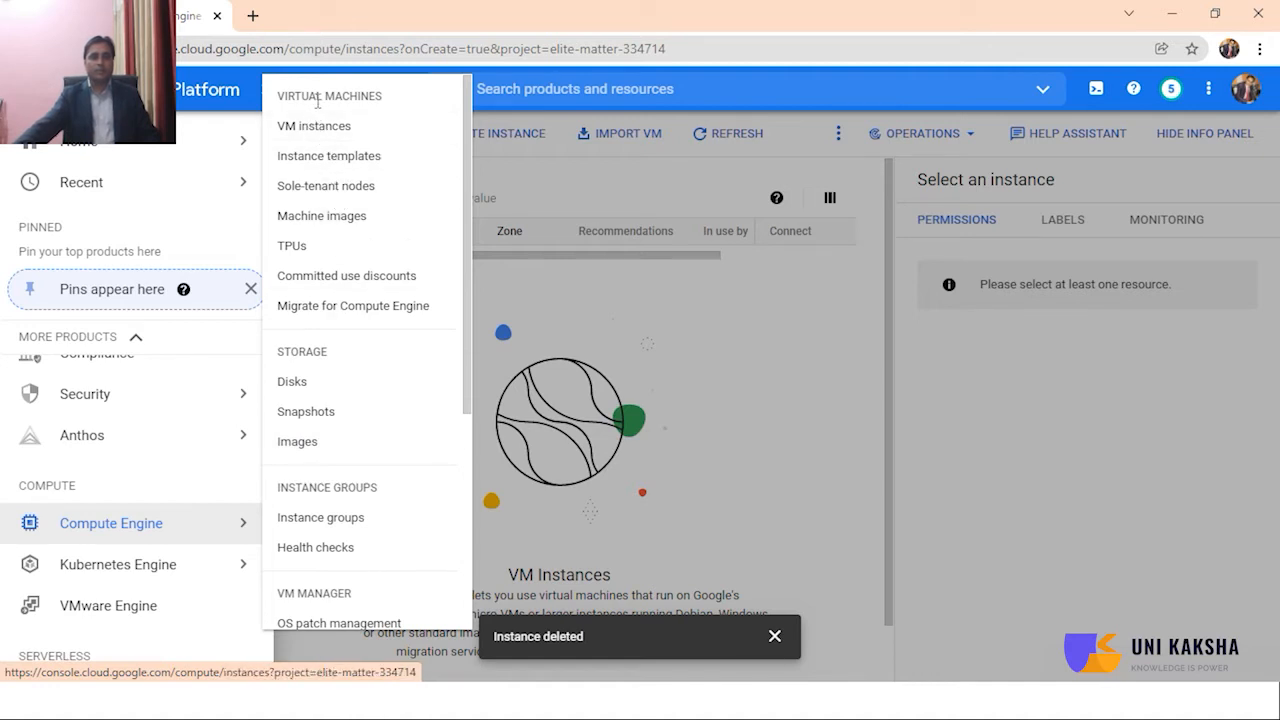
left_click(322, 134)
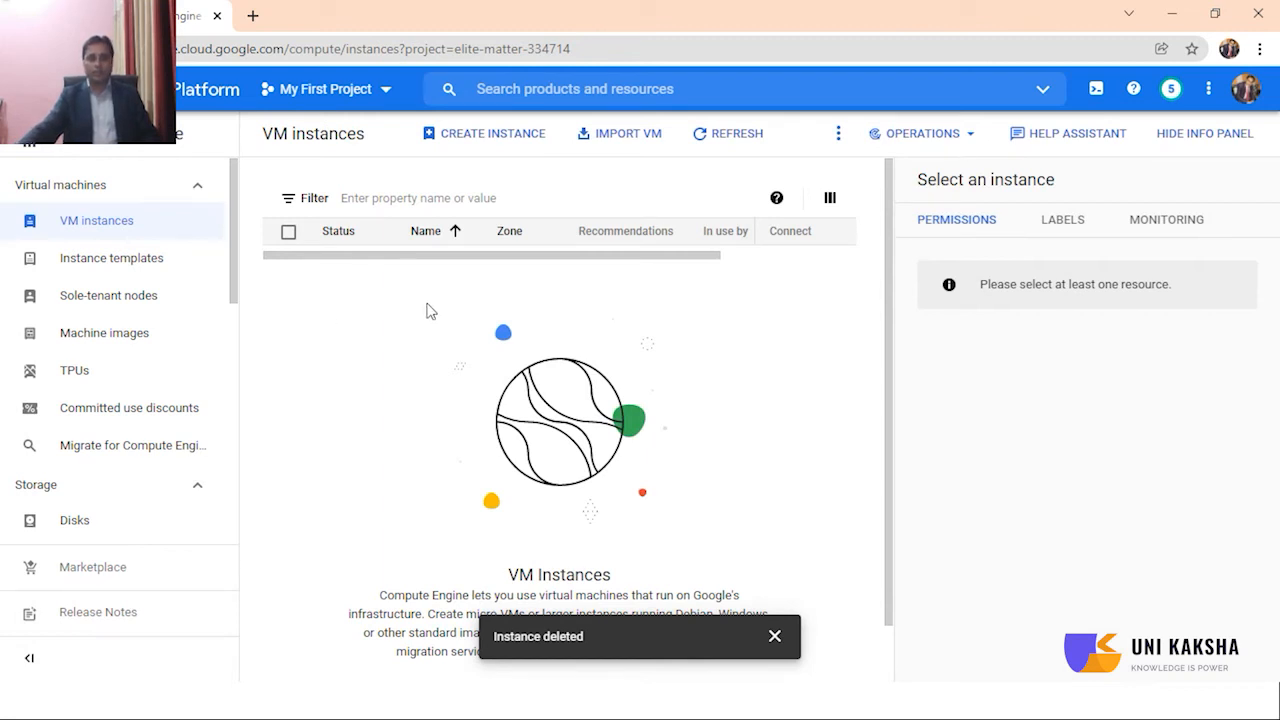
left_click(775, 636)
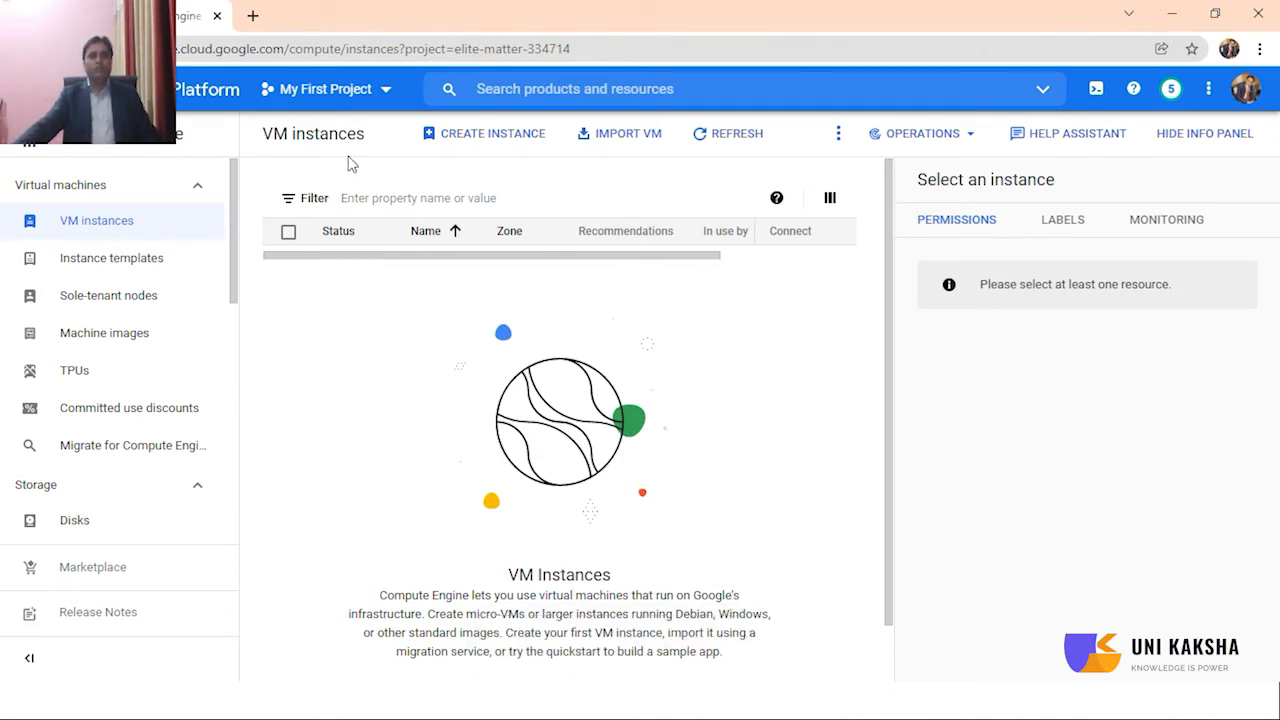
Step: Start creating a VM instance named web-1 and add a label with key name and value web-server
left_click(450, 146)
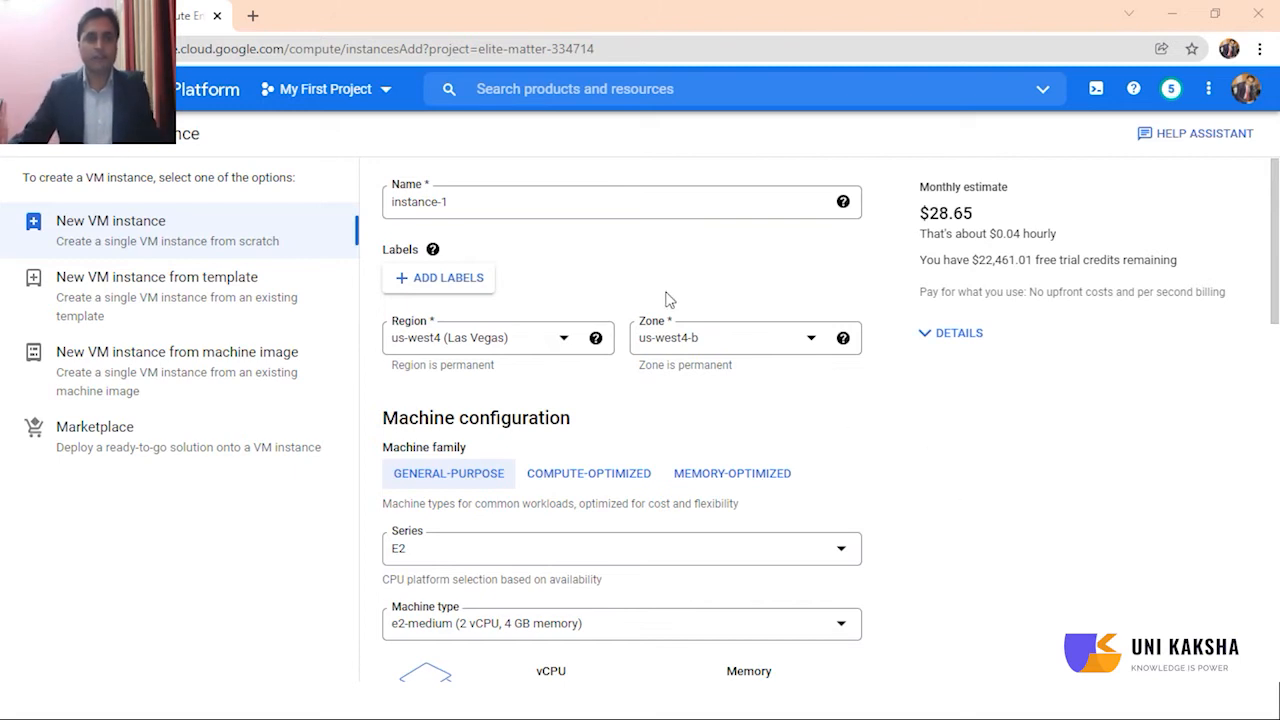
left_click(503, 206)
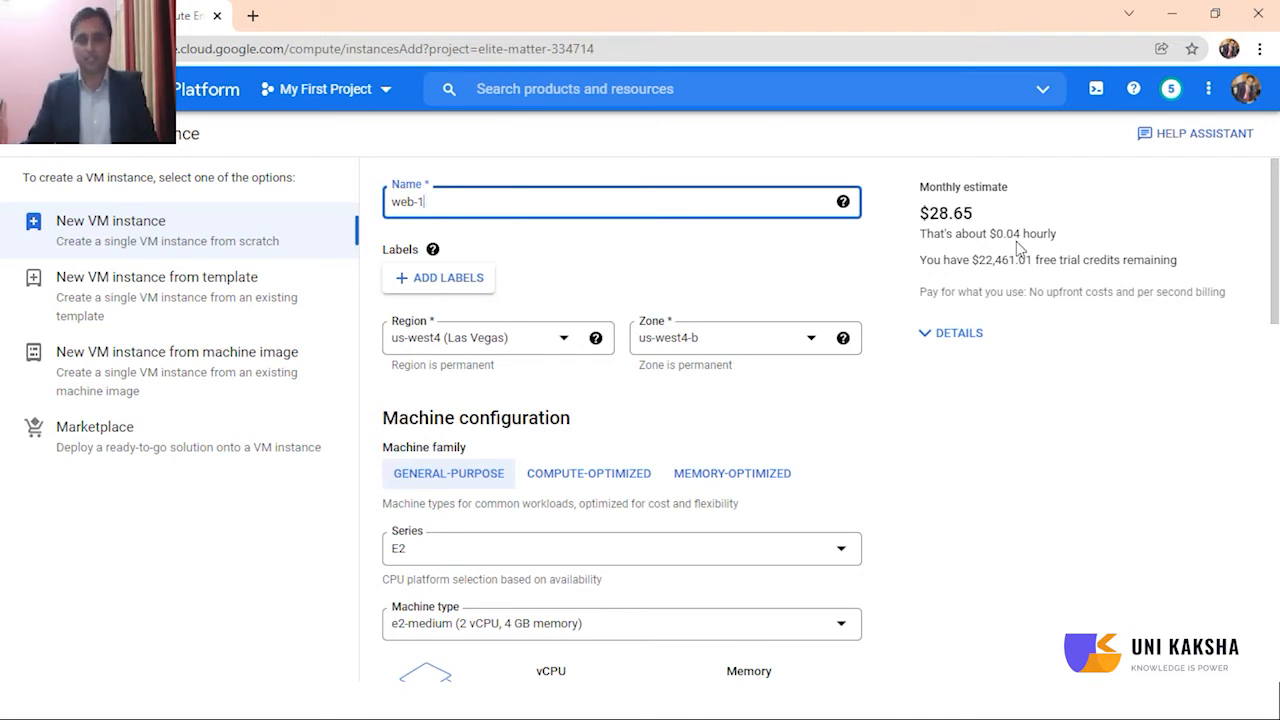
left_click(455, 286)
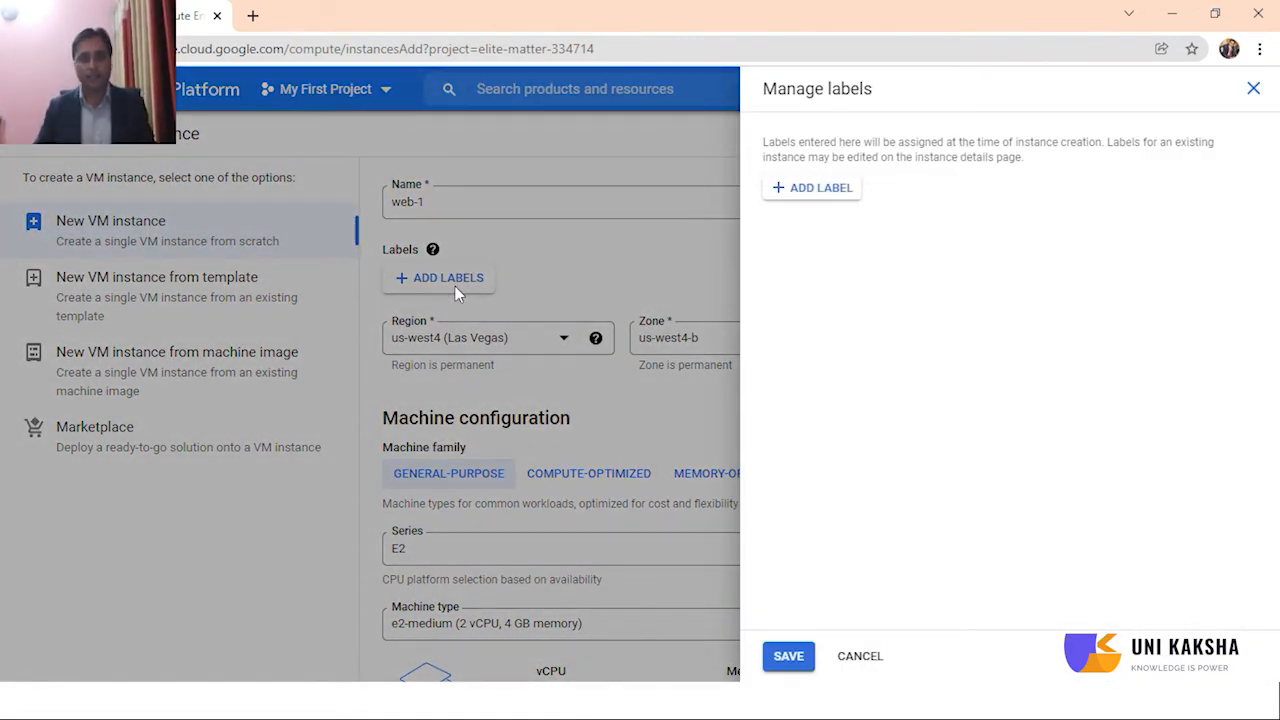
left_click(809, 190)
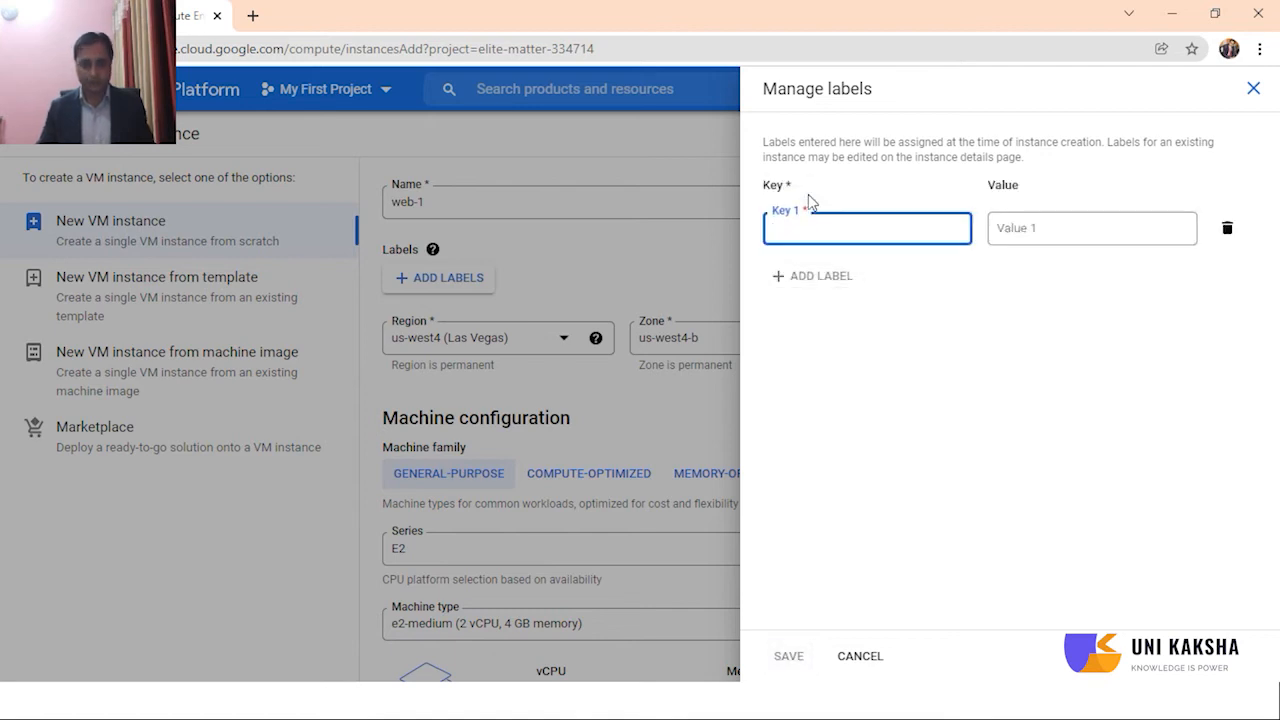
type("name")
key("Tab")
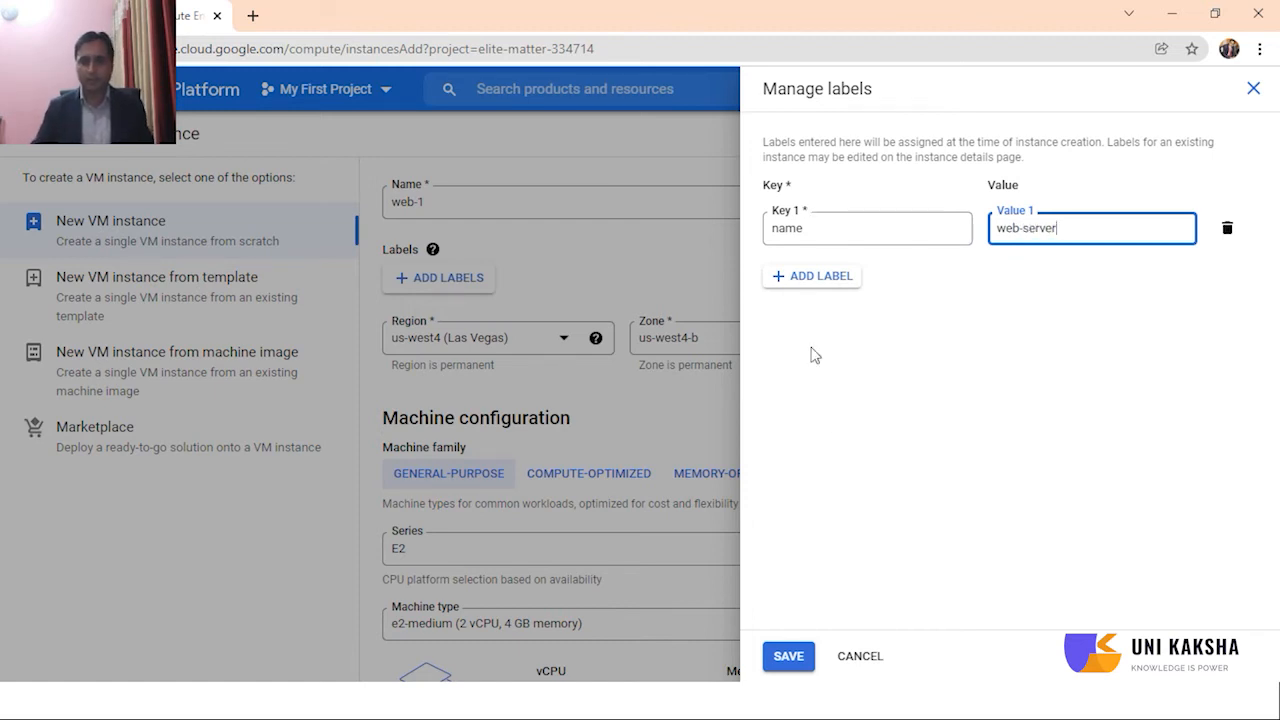
left_click(788, 657)
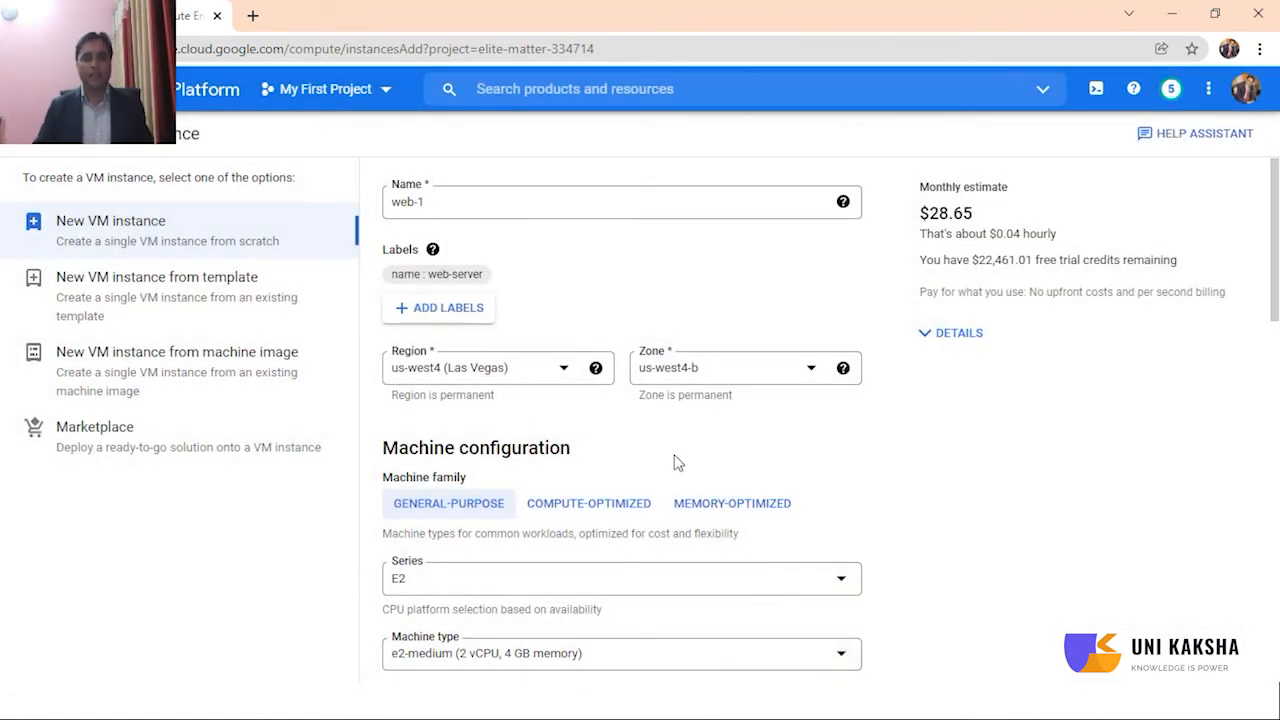
Step: Set the instance's region to asia-south2 (Delhi) and its zone to asia-south2-a
left_click(565, 376)
left_click_drag(726, 430, 725, 365)
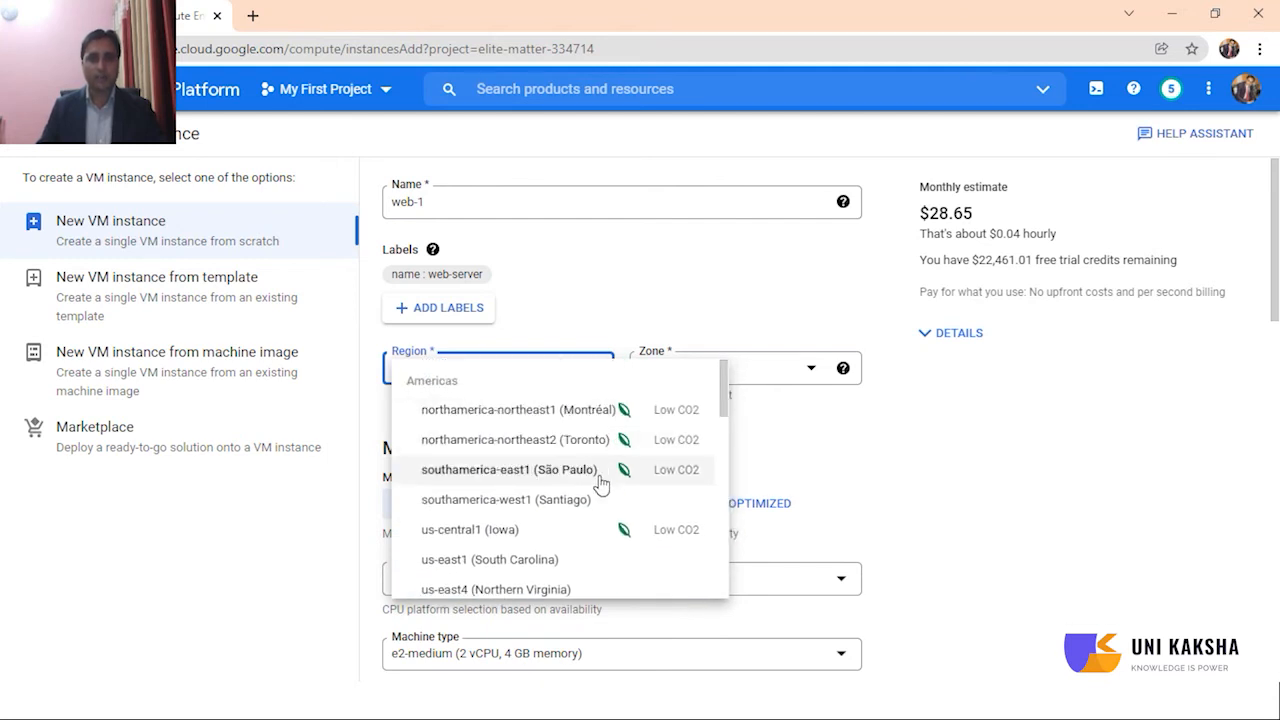
scroll(600, 484, "down", 4)
scroll(600, 482, "down", 1)
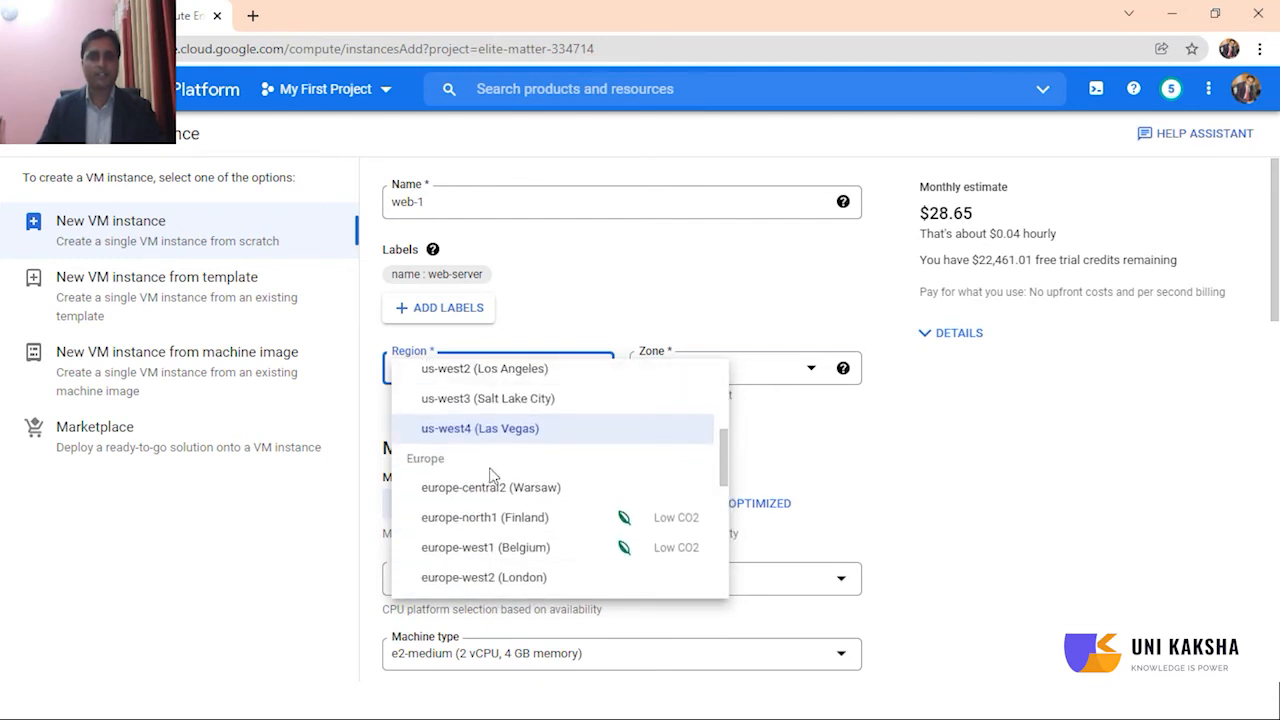
scroll(576, 492, "down", 5)
scroll(579, 505, "down", 2)
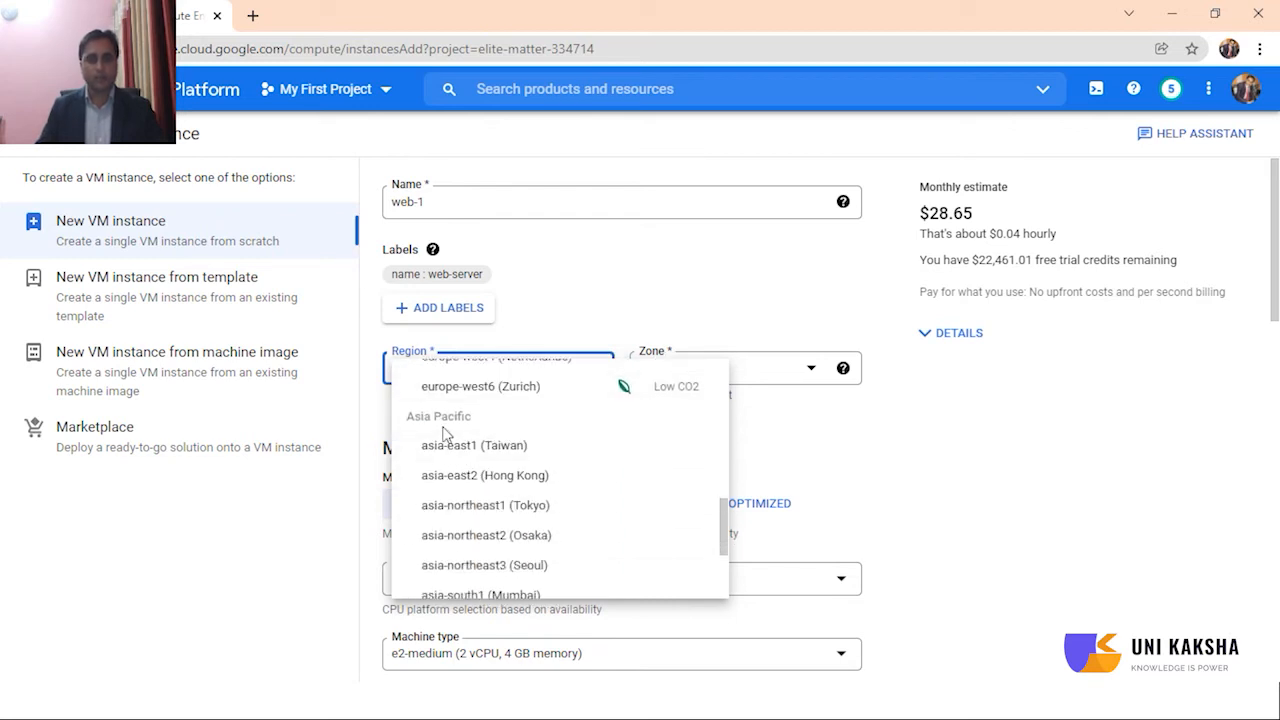
scroll(491, 514, "down", 3)
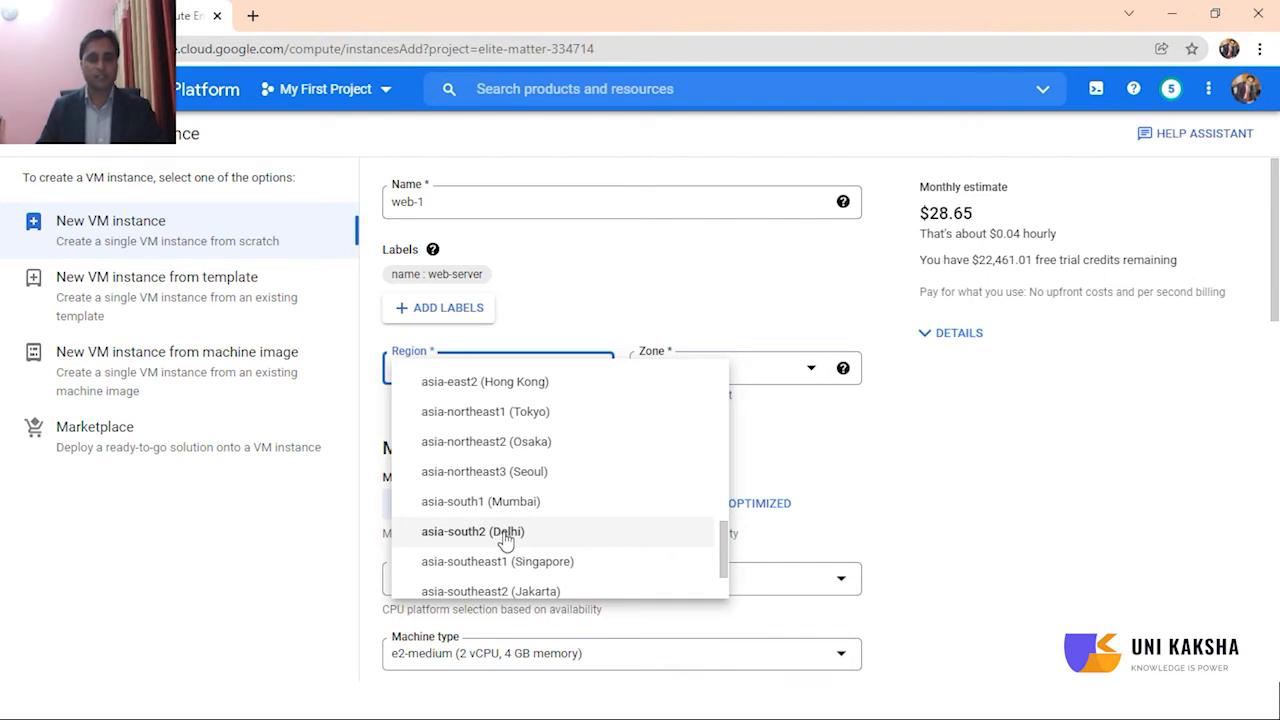
left_click(505, 539)
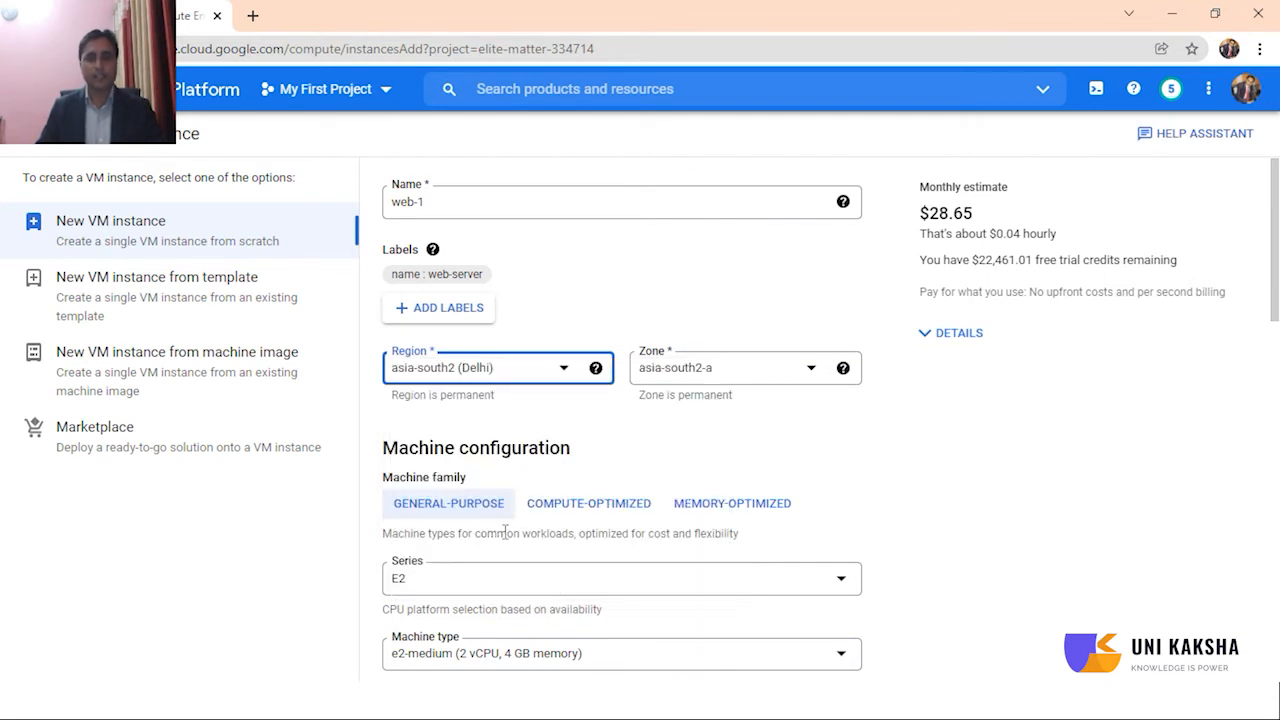
left_click(815, 369)
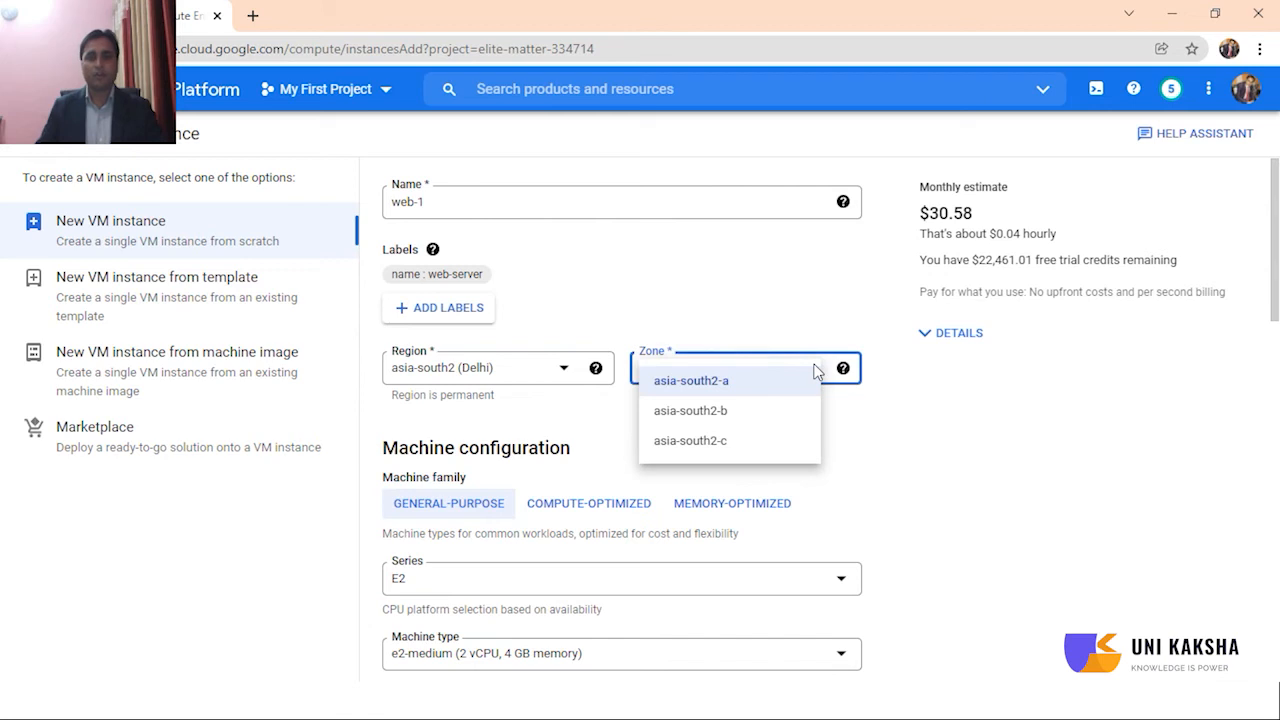
left_click(735, 394)
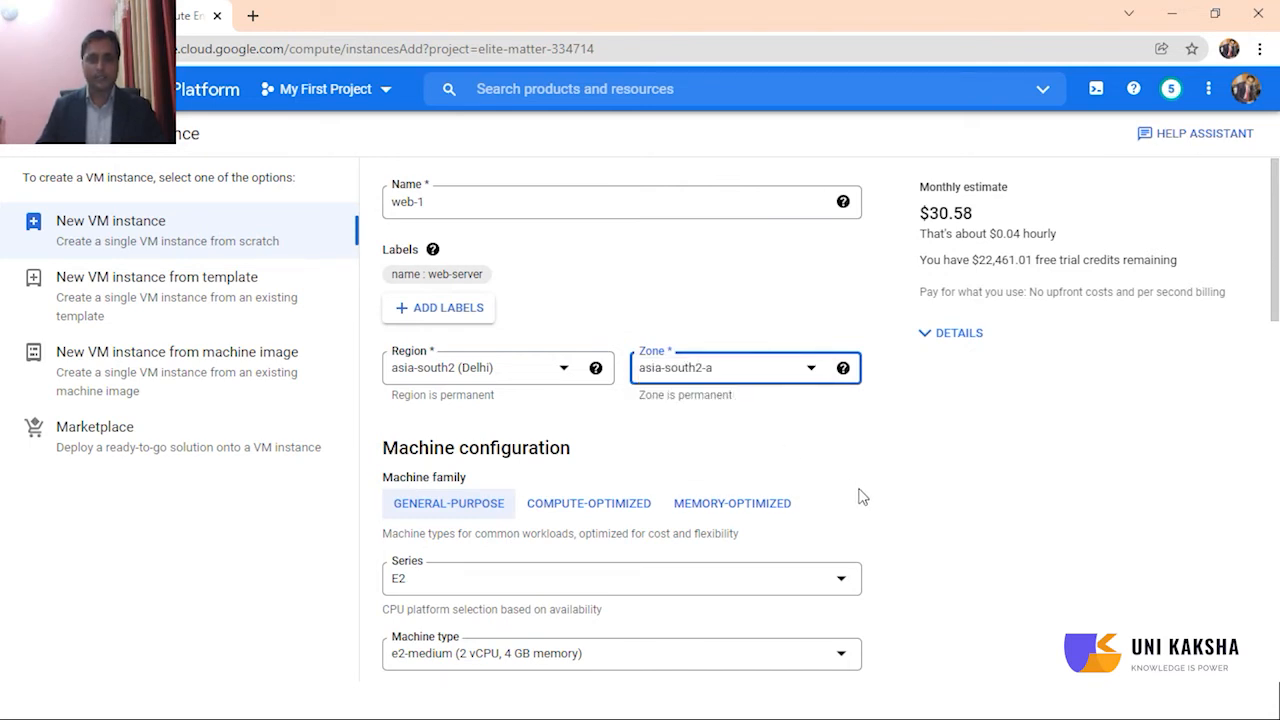
Step: Review the available general-purpose machine series and keep E2 selected
scroll(1080, 514, "down", 1)
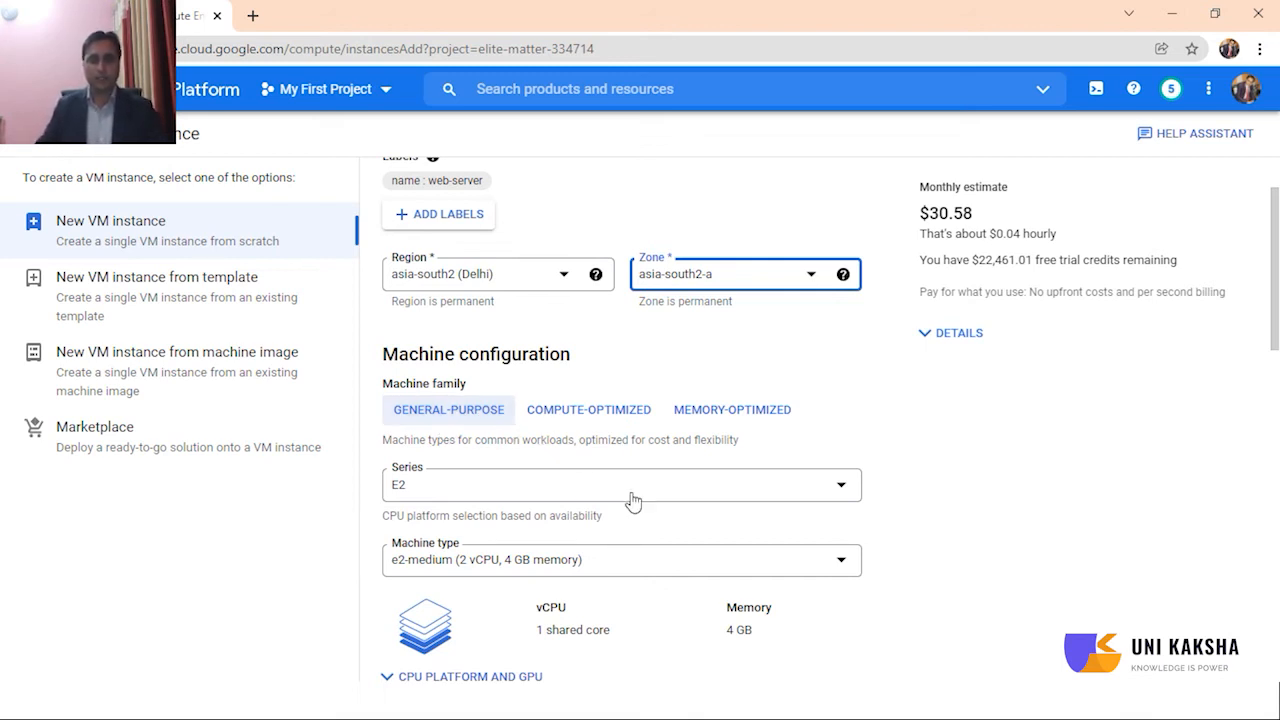
left_click(840, 500)
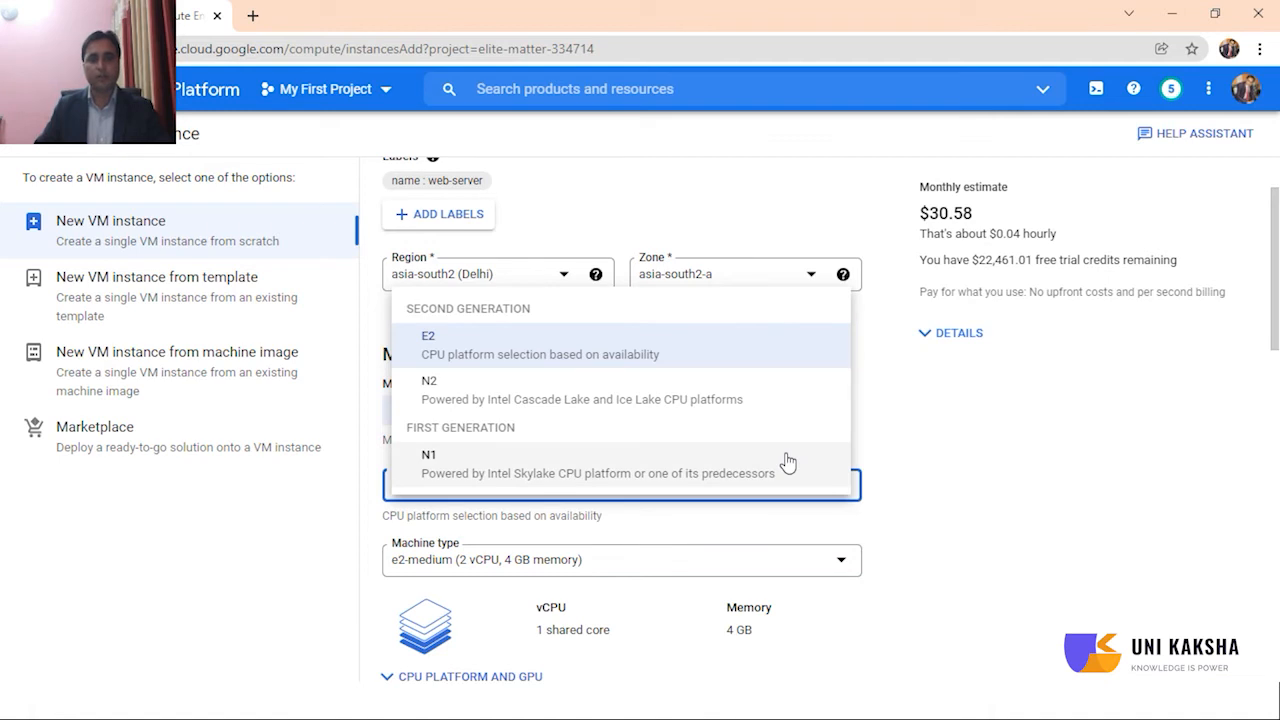
left_click(1003, 503)
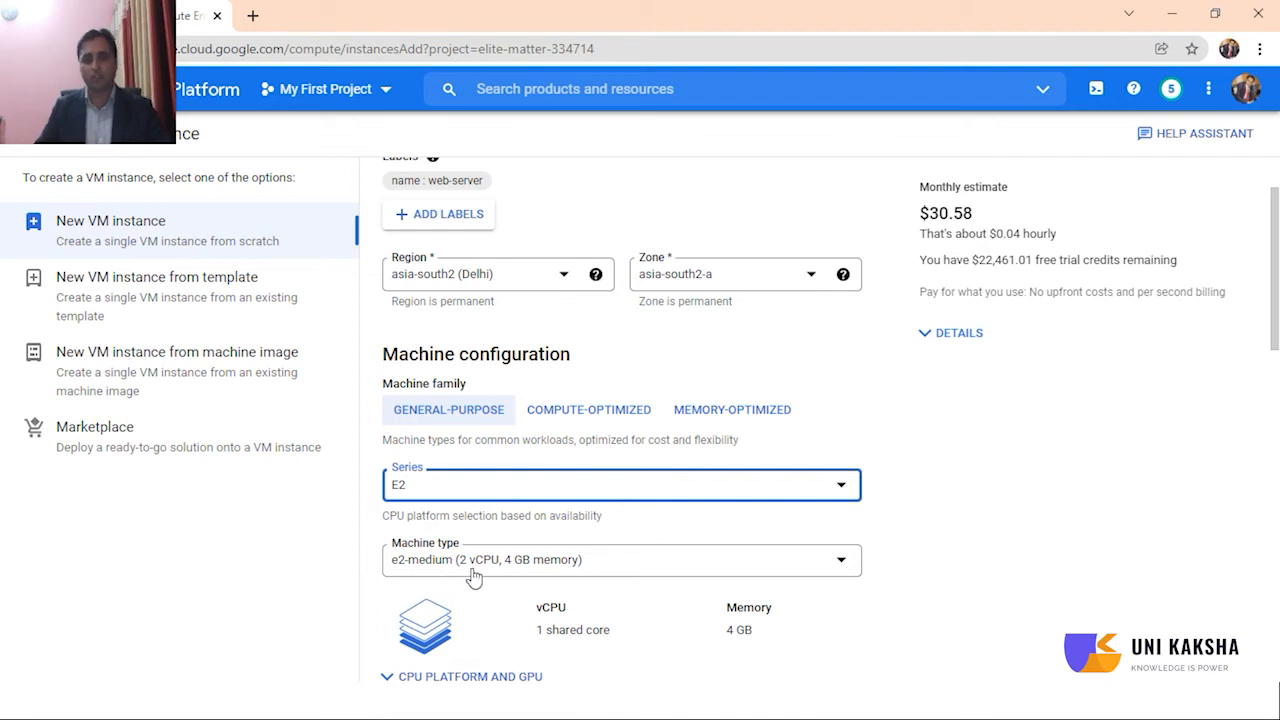
Step: Try the N2 machine series for the instance and set the series to N1
left_click(505, 489)
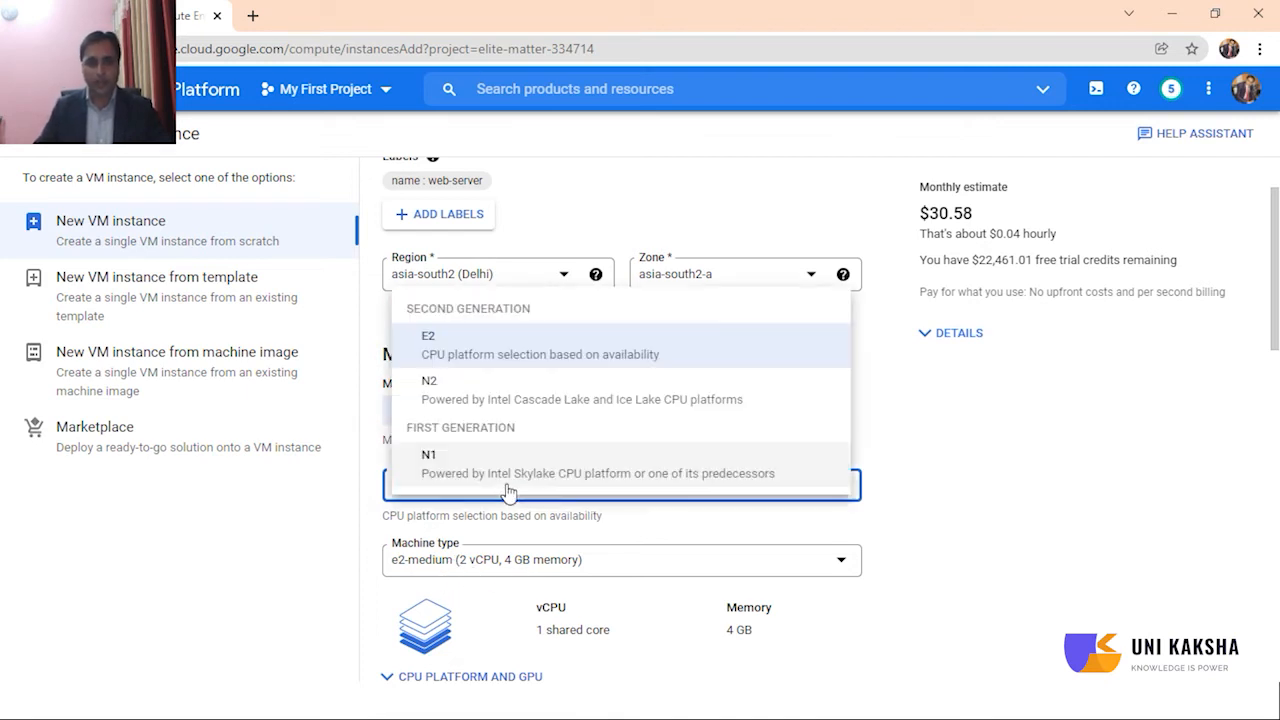
left_click(487, 405)
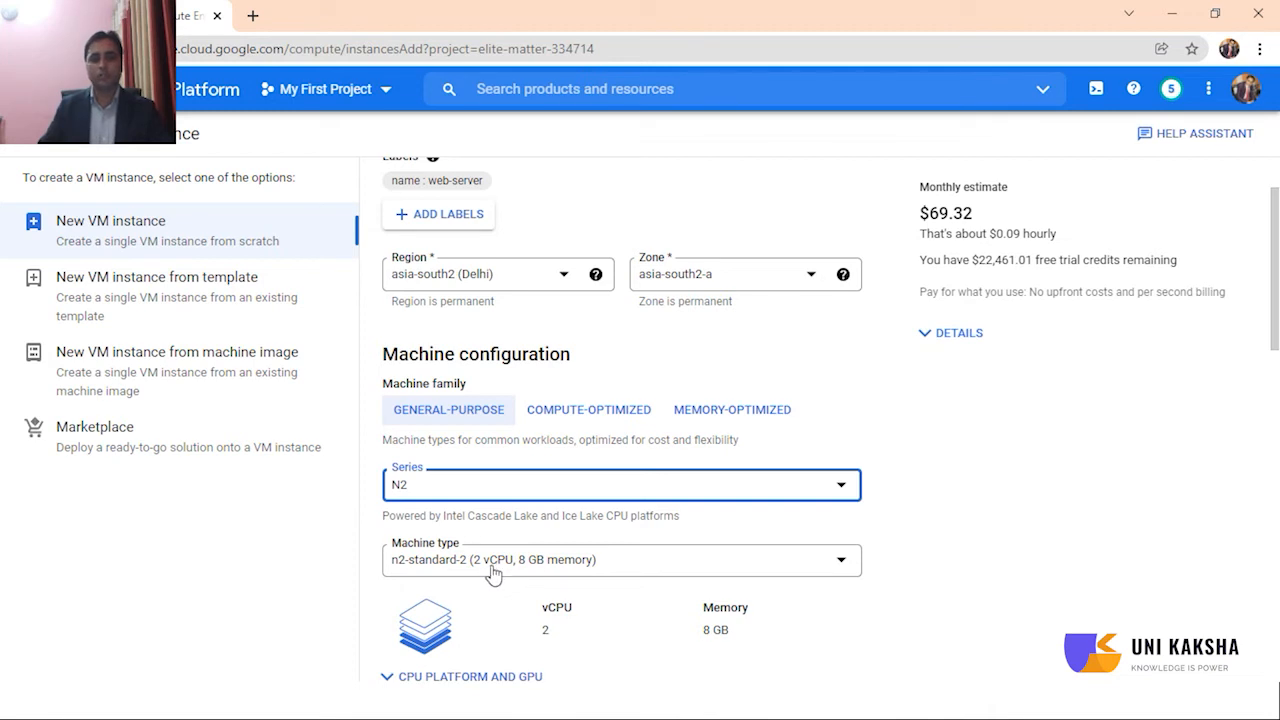
left_click(551, 500)
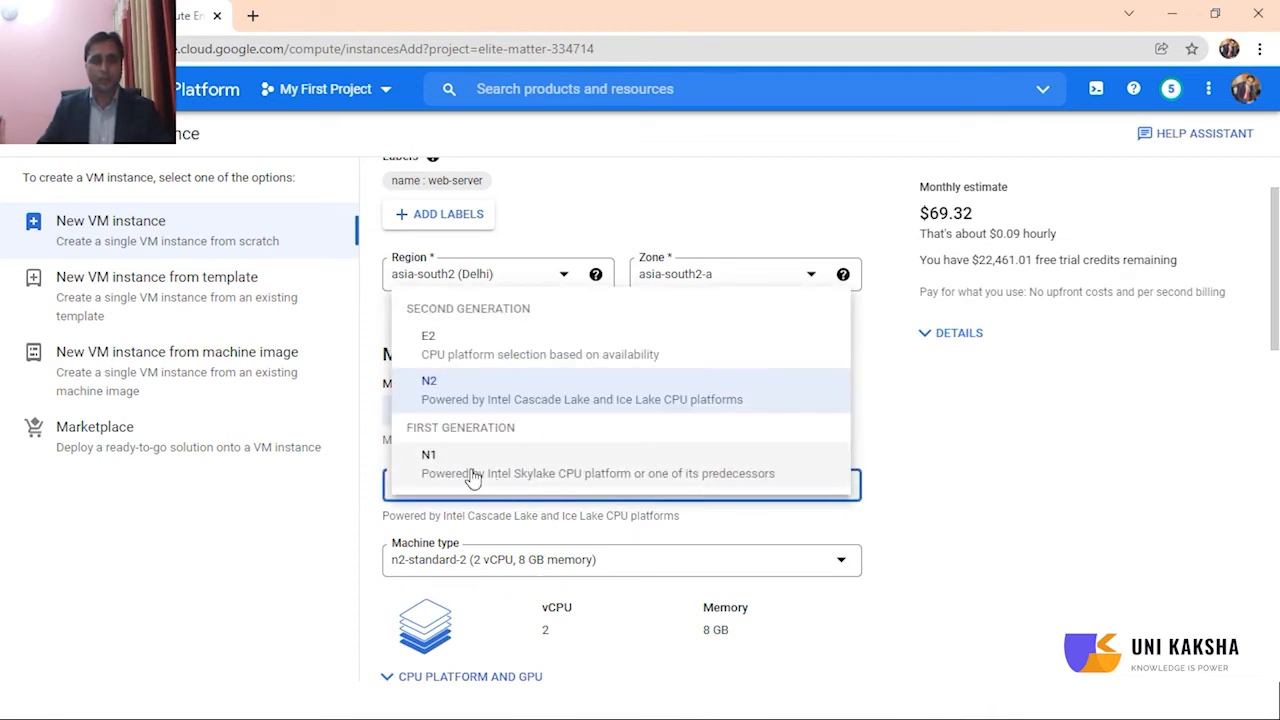
left_click(474, 470)
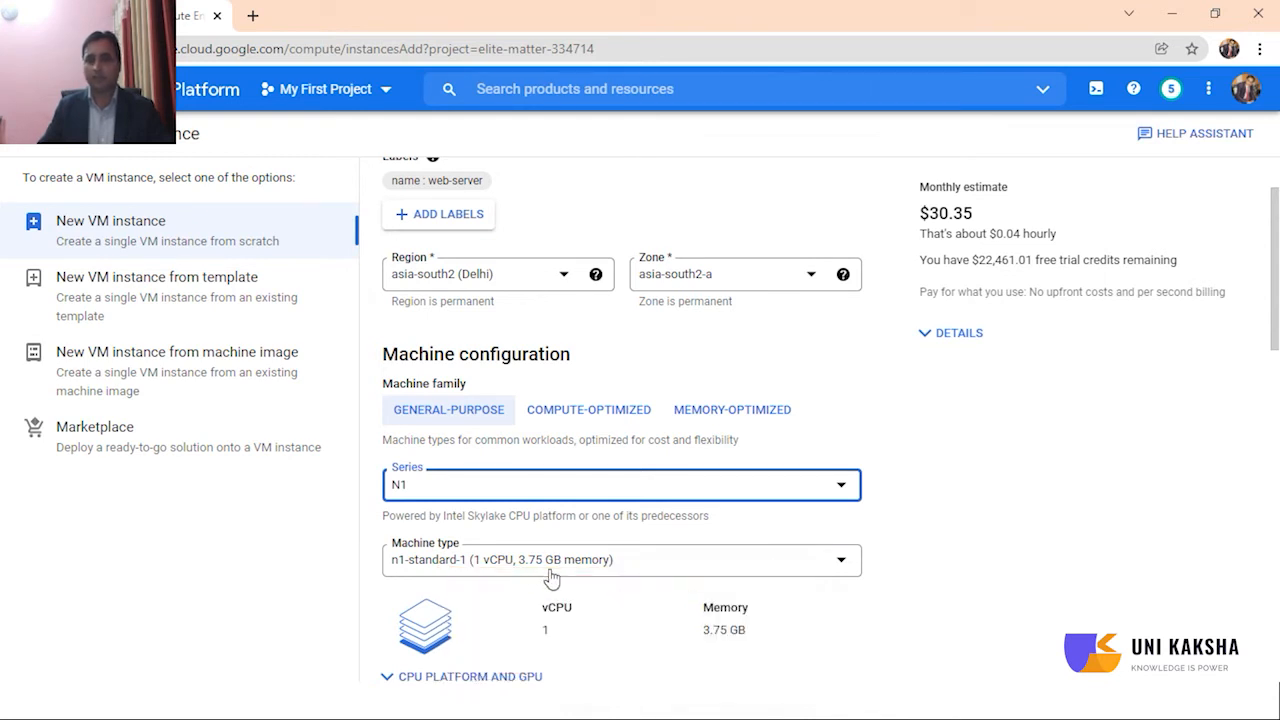
Step: Check the monthly estimate, view the compute-optimized and memory-optimized machine families, and return to general-purpose
left_click_drag(930, 213, 963, 214)
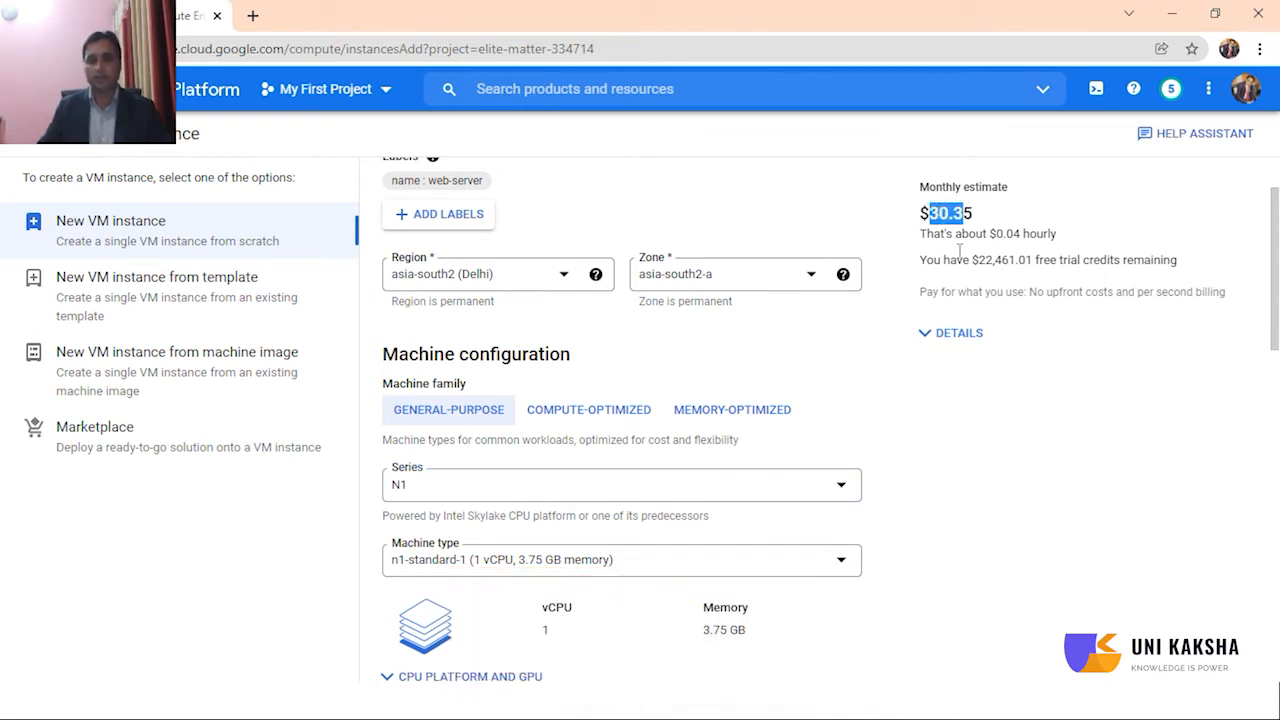
left_click(595, 419)
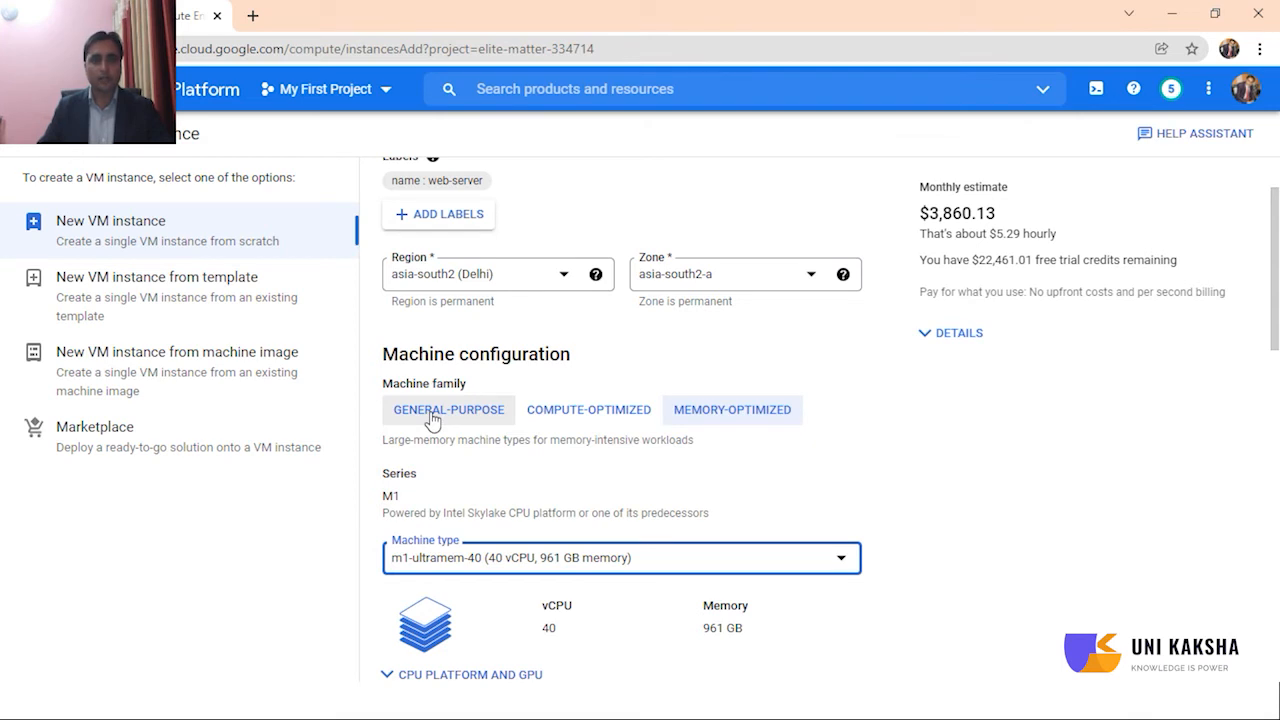
left_click(432, 420)
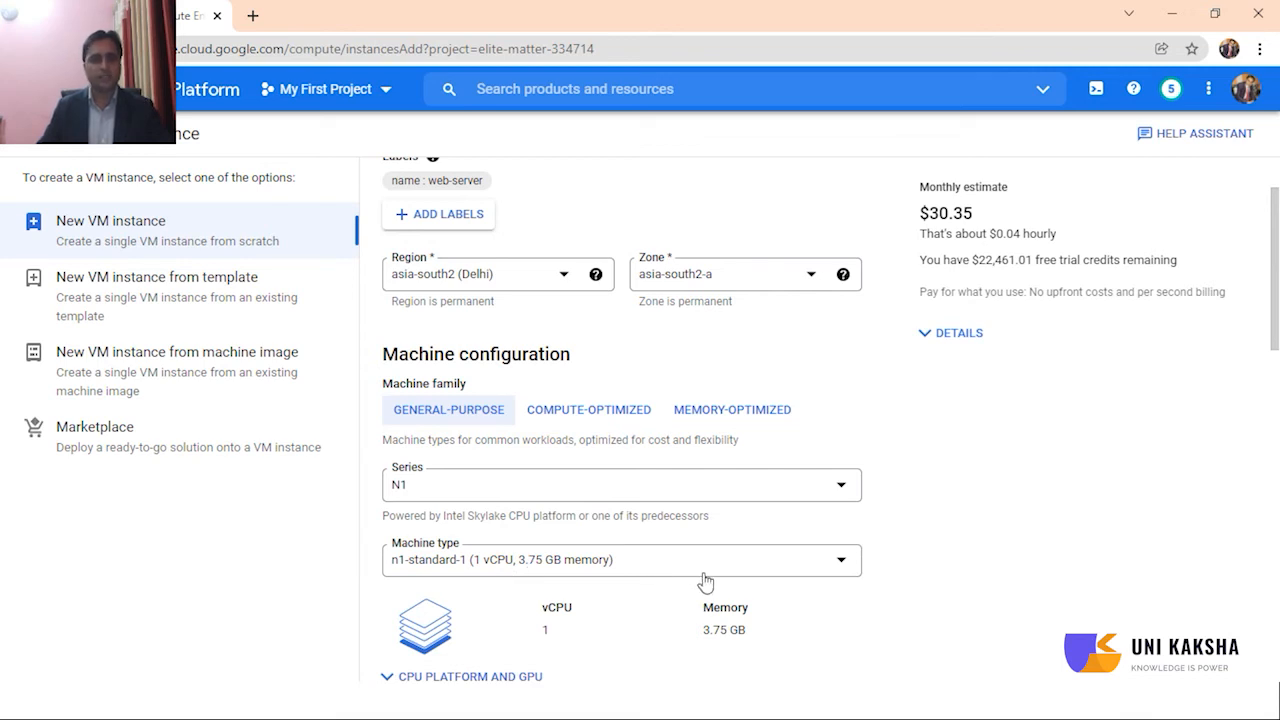
Step: Open the instance's boot disk configuration for editing
scroll(905, 627, "down", 2)
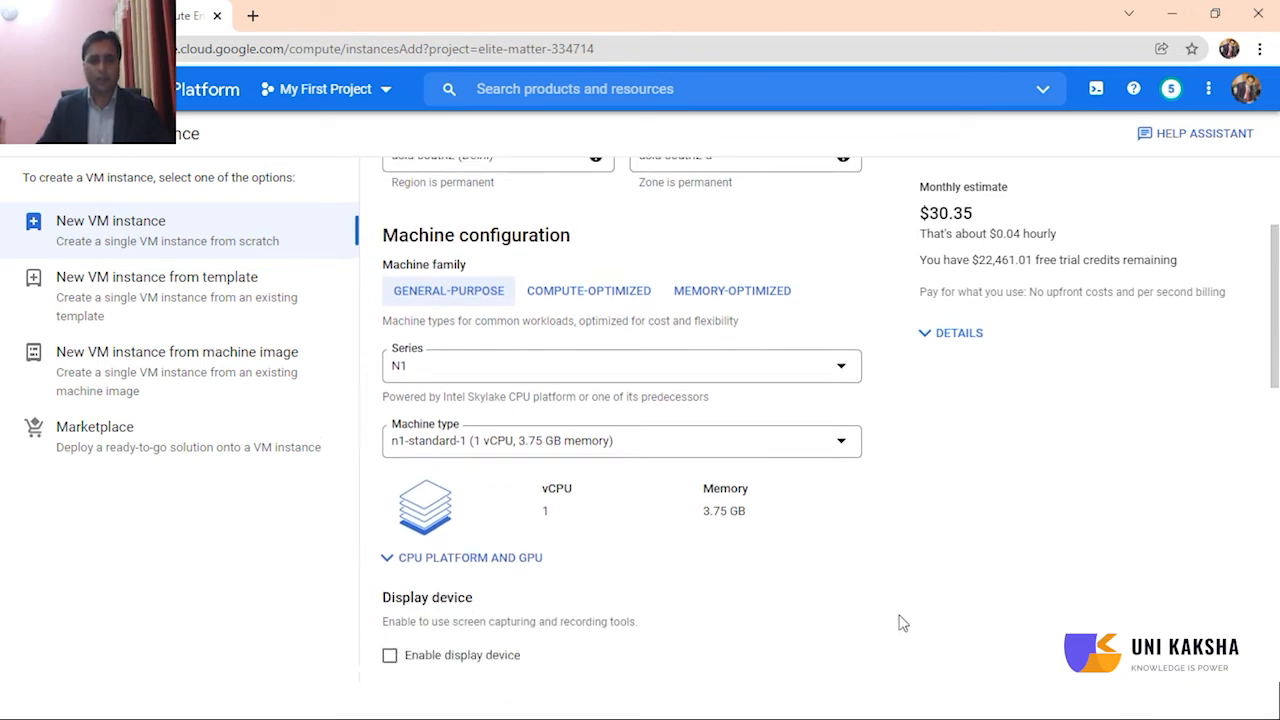
scroll(885, 614, "down", 3)
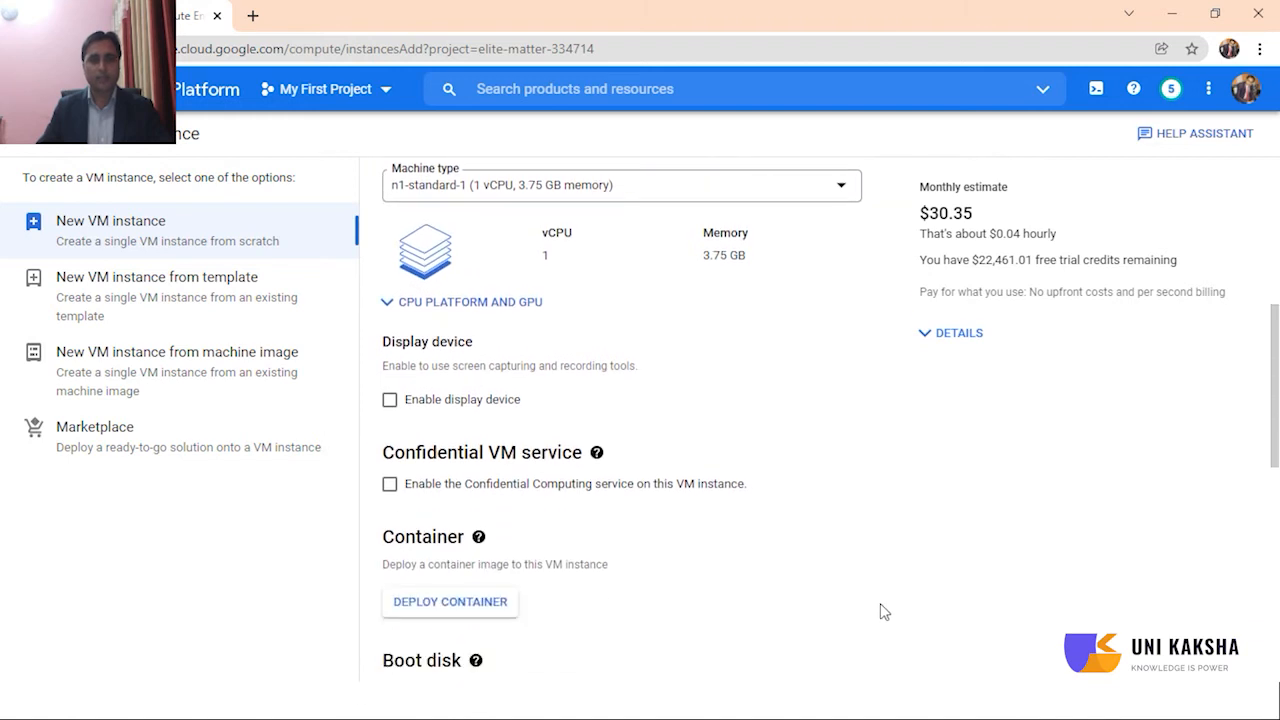
scroll(799, 593, "down", 2)
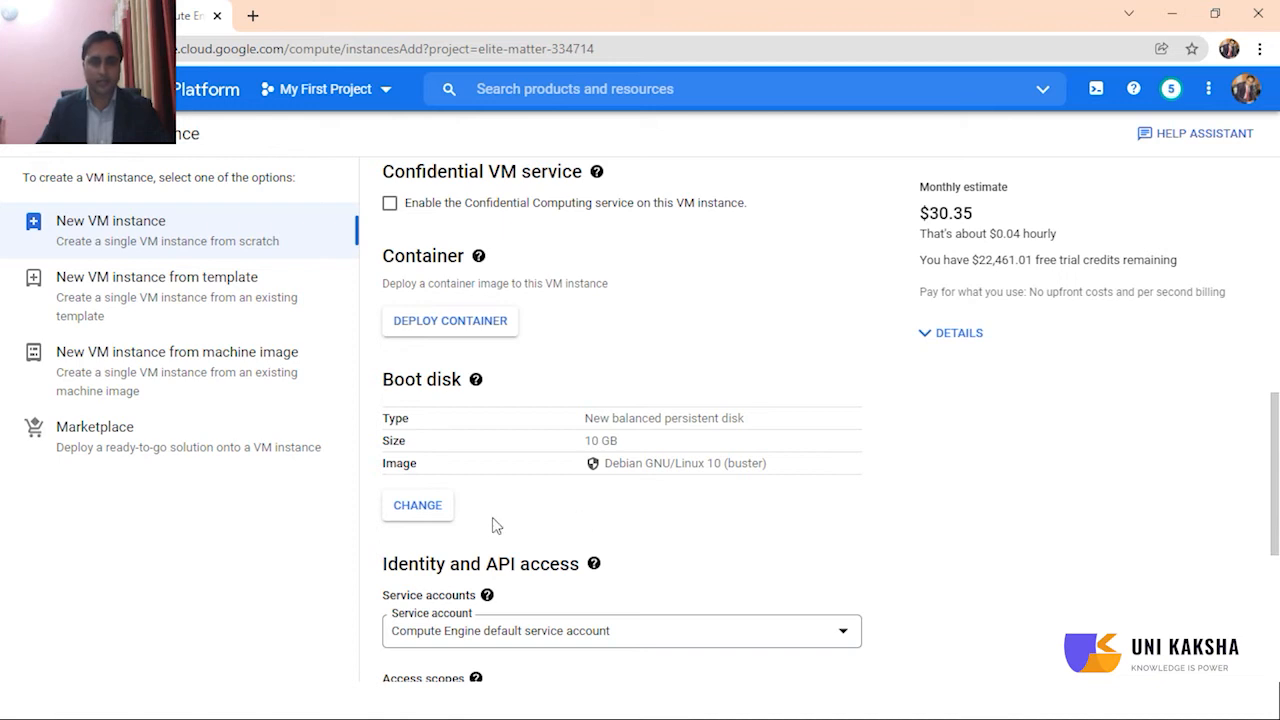
left_click(420, 507)
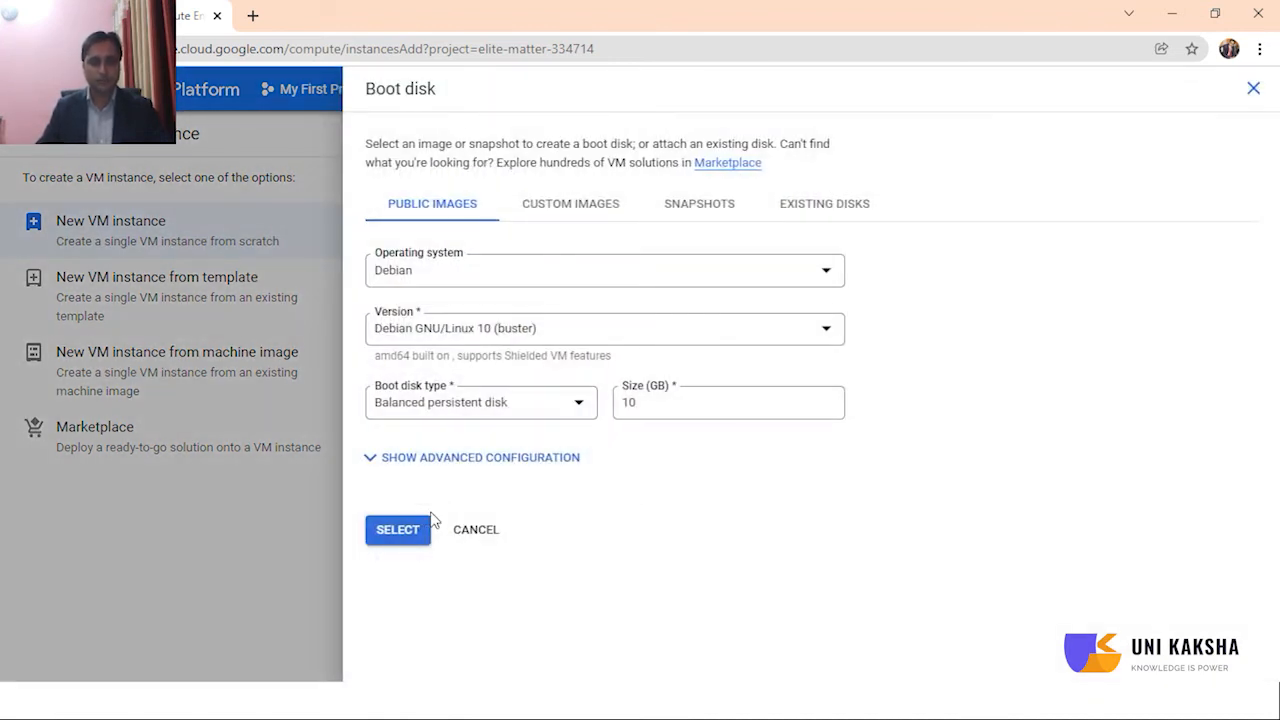
Step: Try Windows Server as the boot disk's operating system and review its available versions
left_click(639, 280)
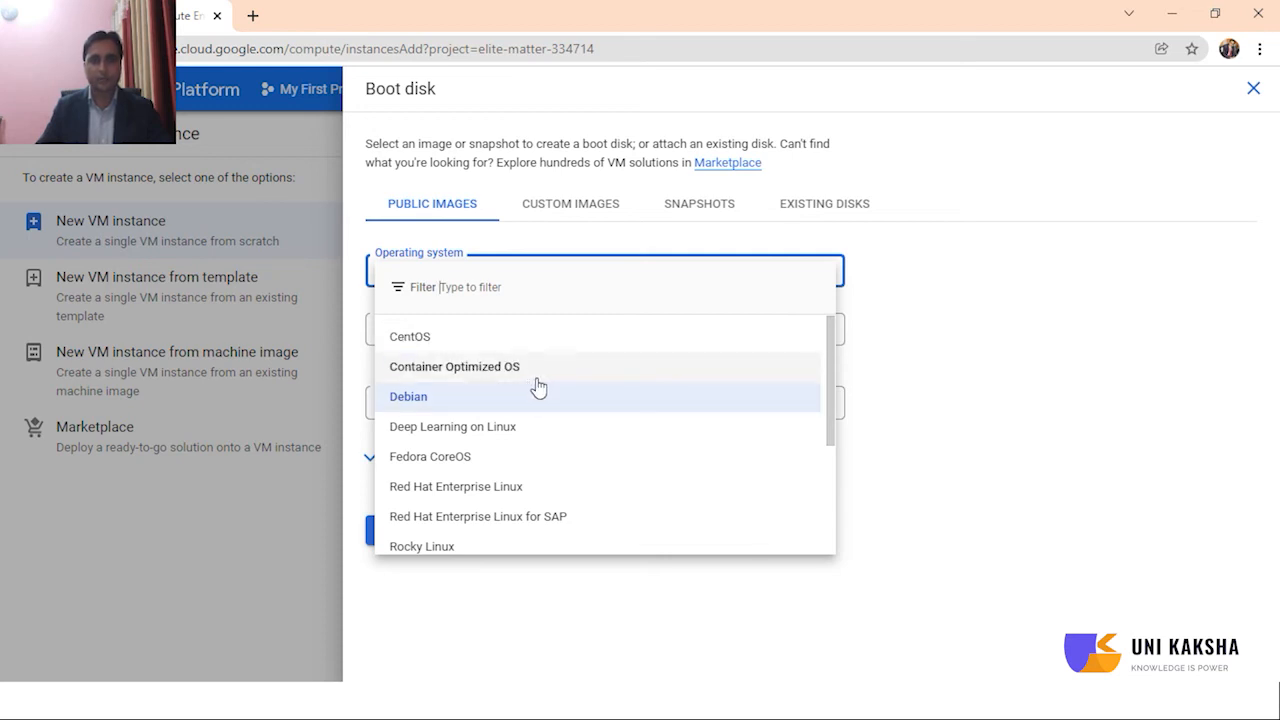
scroll(520, 515, "down", 1)
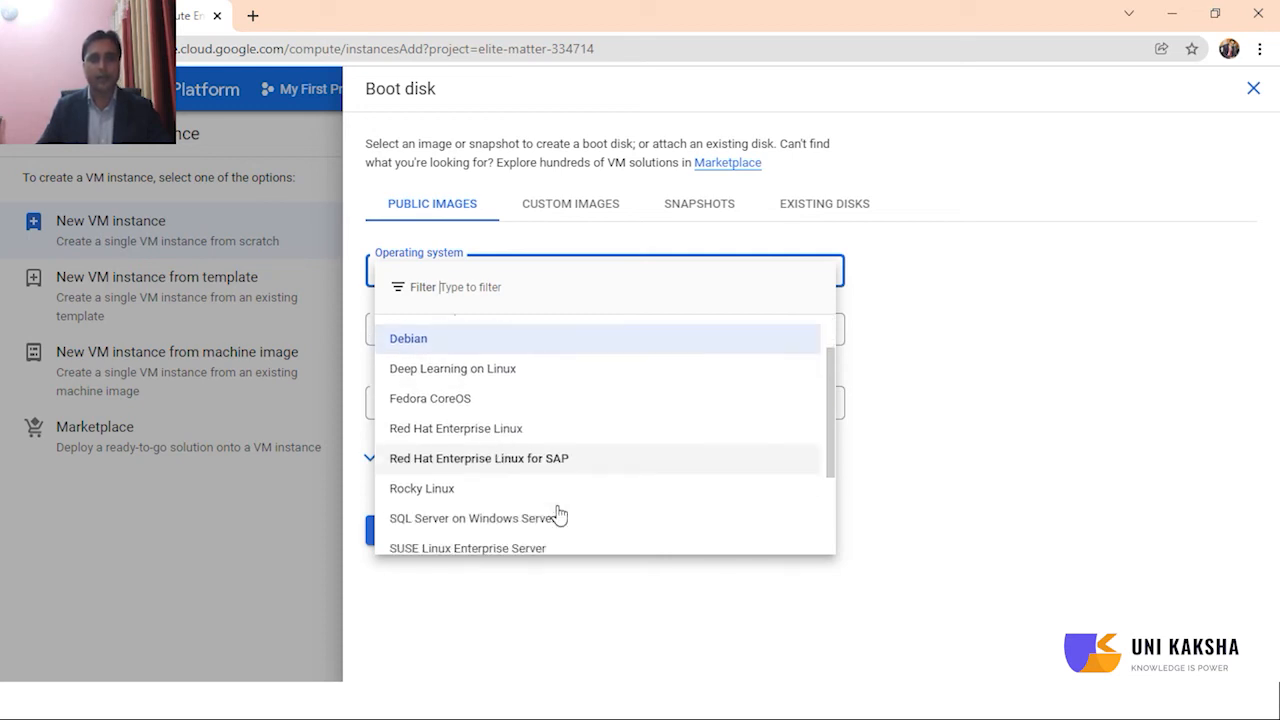
scroll(495, 465, "down", 1)
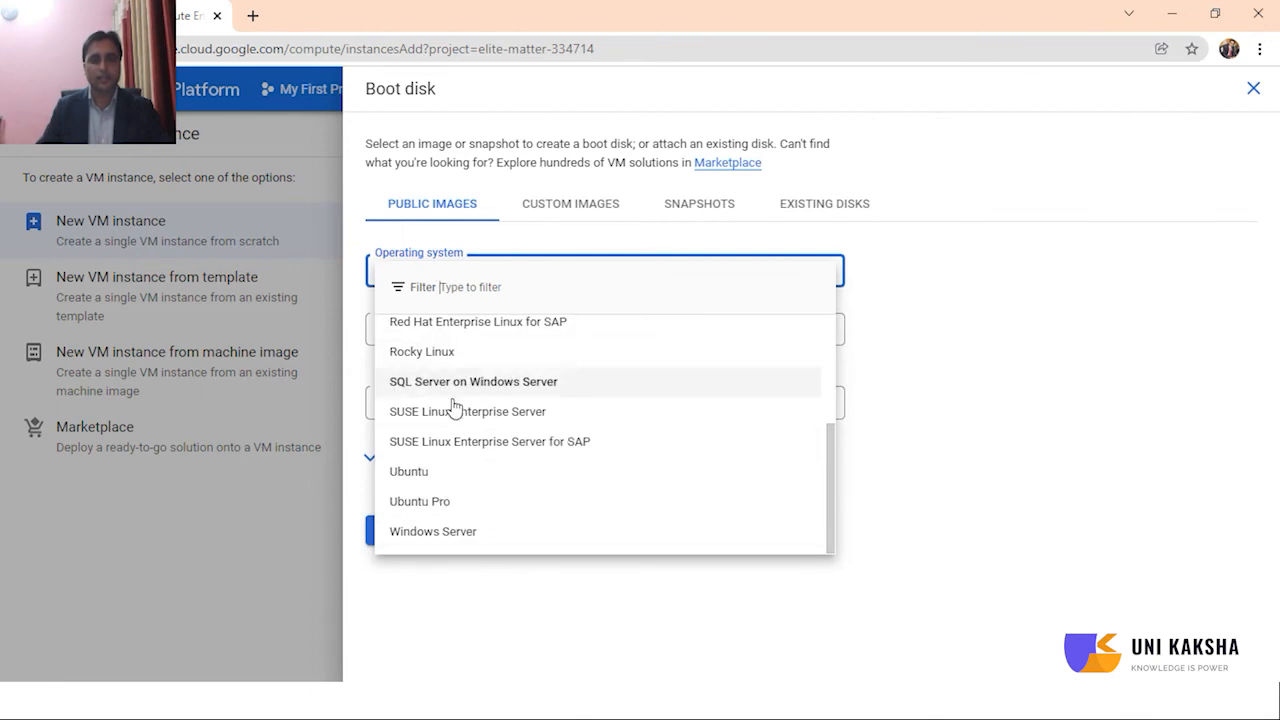
left_click(463, 535)
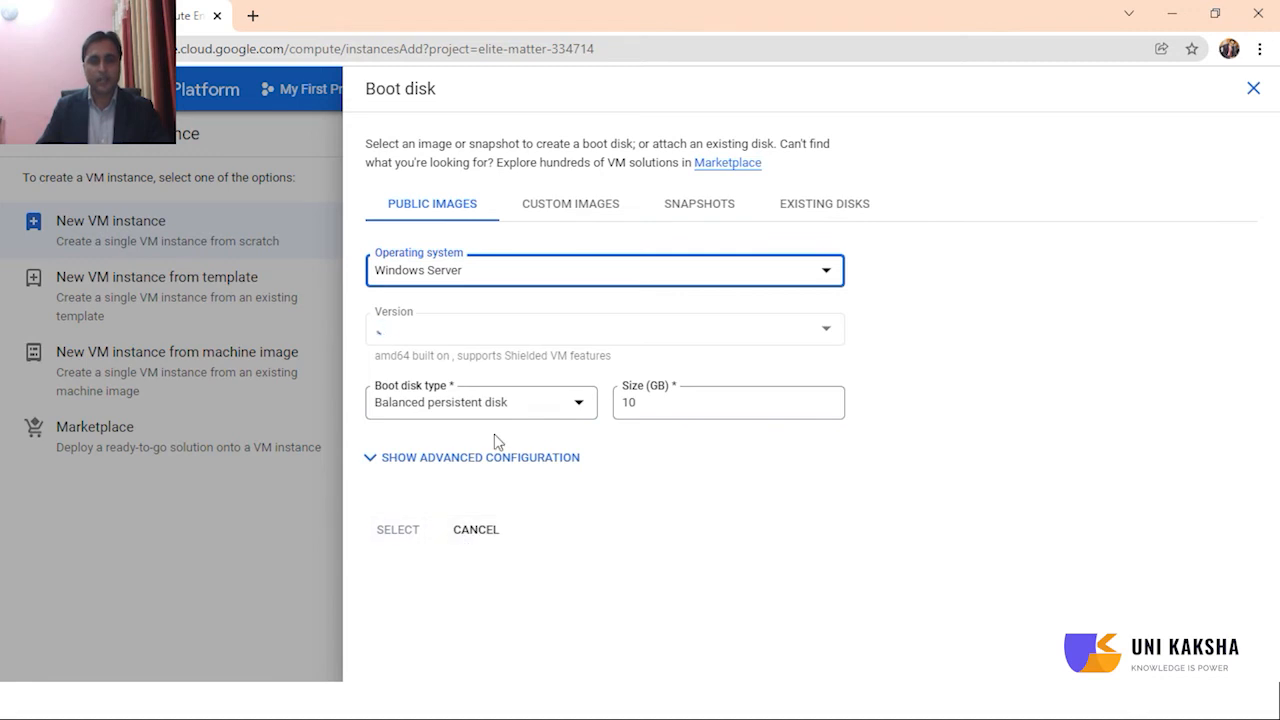
left_click(564, 338)
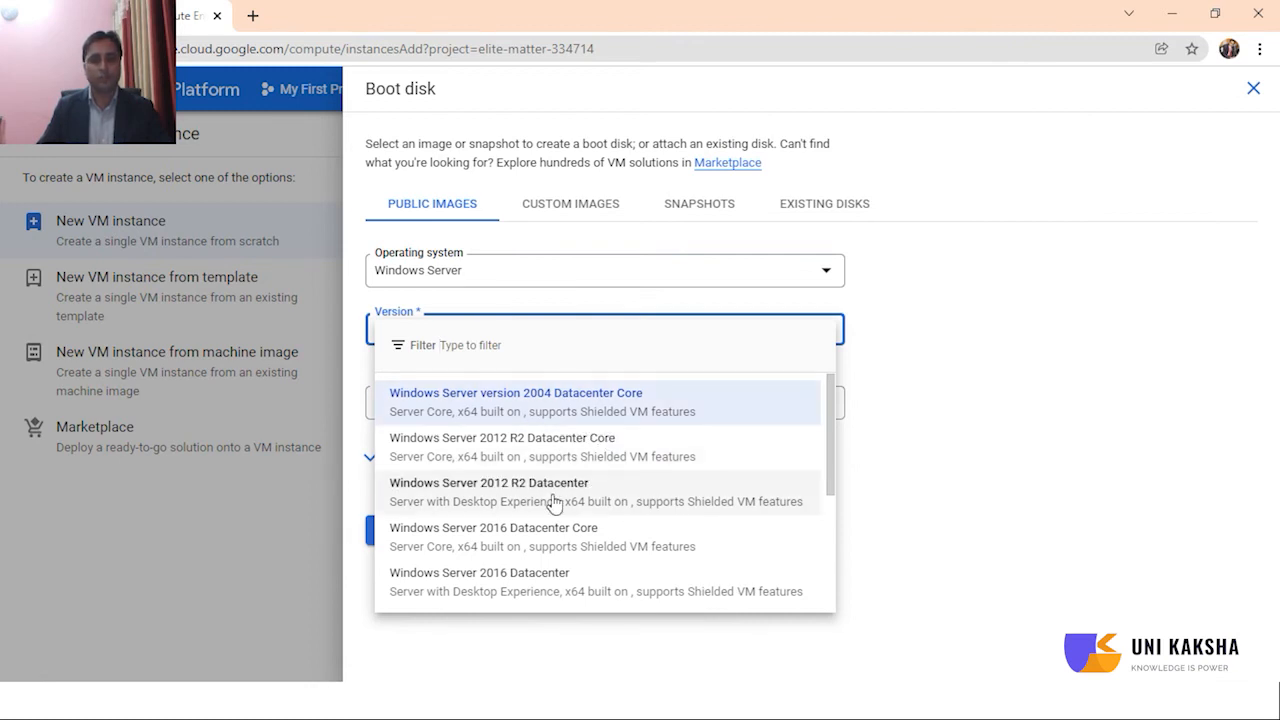
scroll(572, 520, "down", 2)
scroll(570, 555, "down", 3)
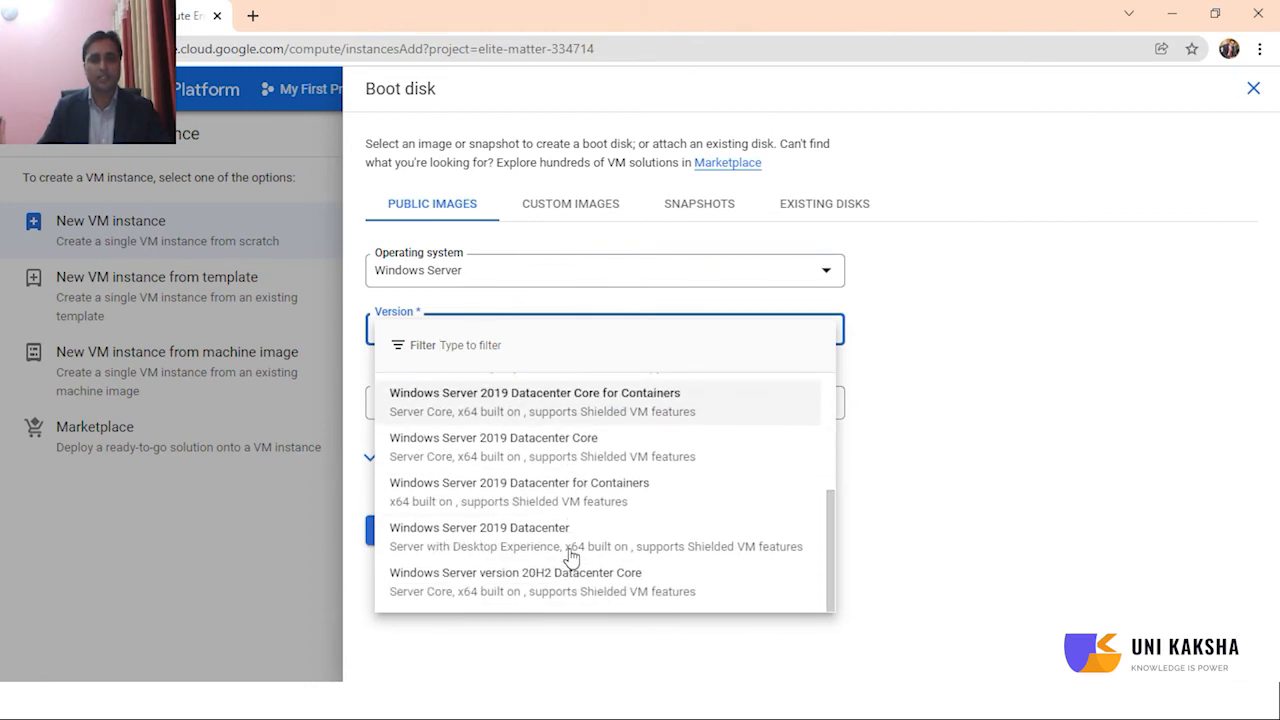
left_click(927, 476)
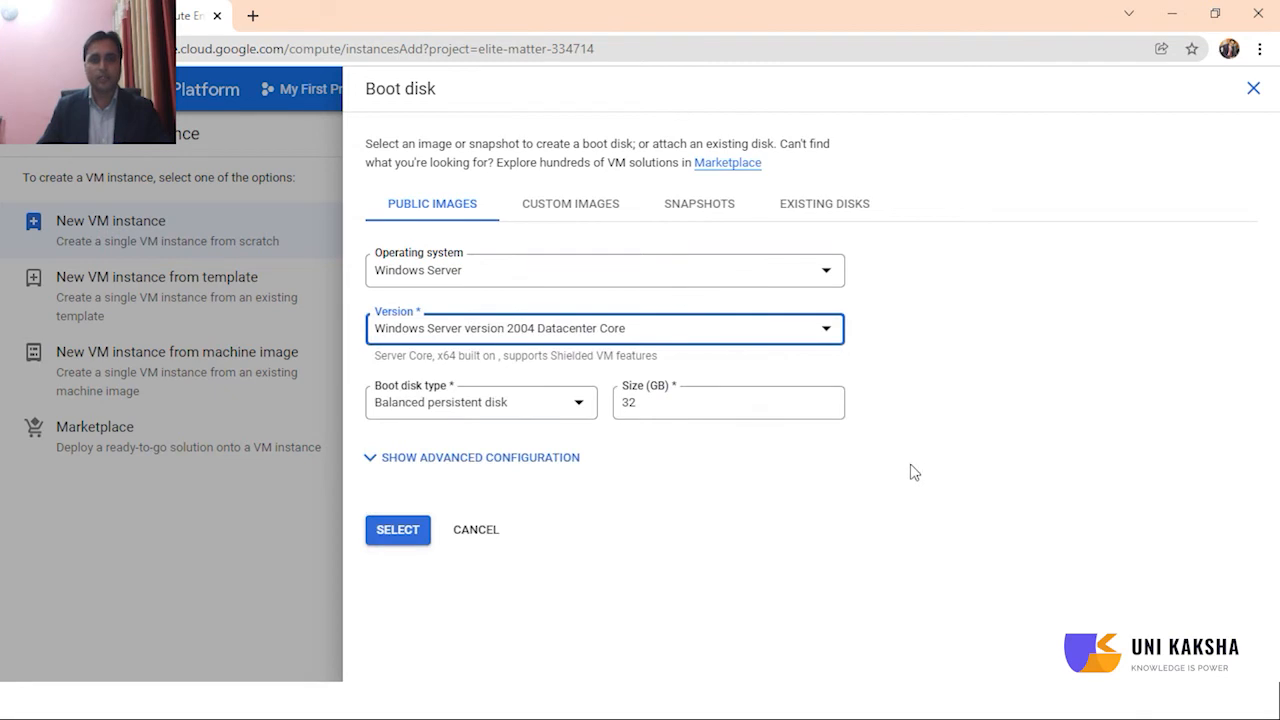
Step: Try Red Hat Enterprise Linux as the boot disk's operating system and review its available versions
left_click(689, 272)
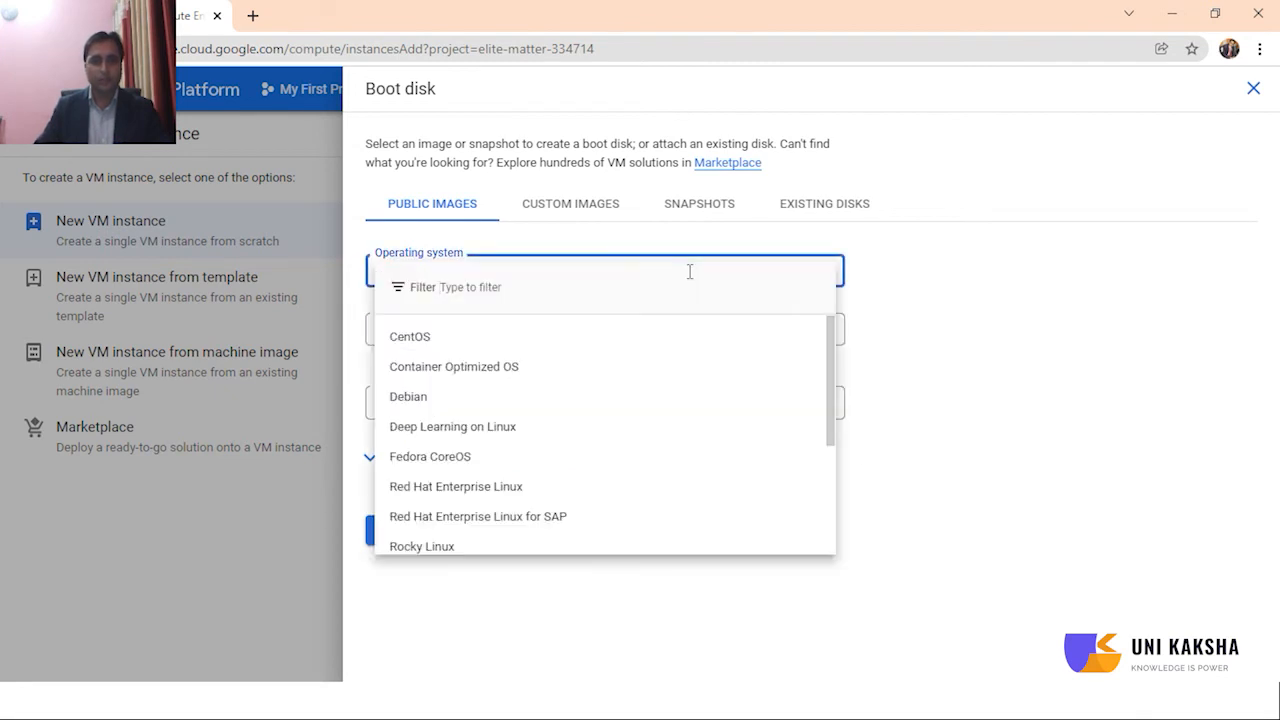
left_click(464, 489)
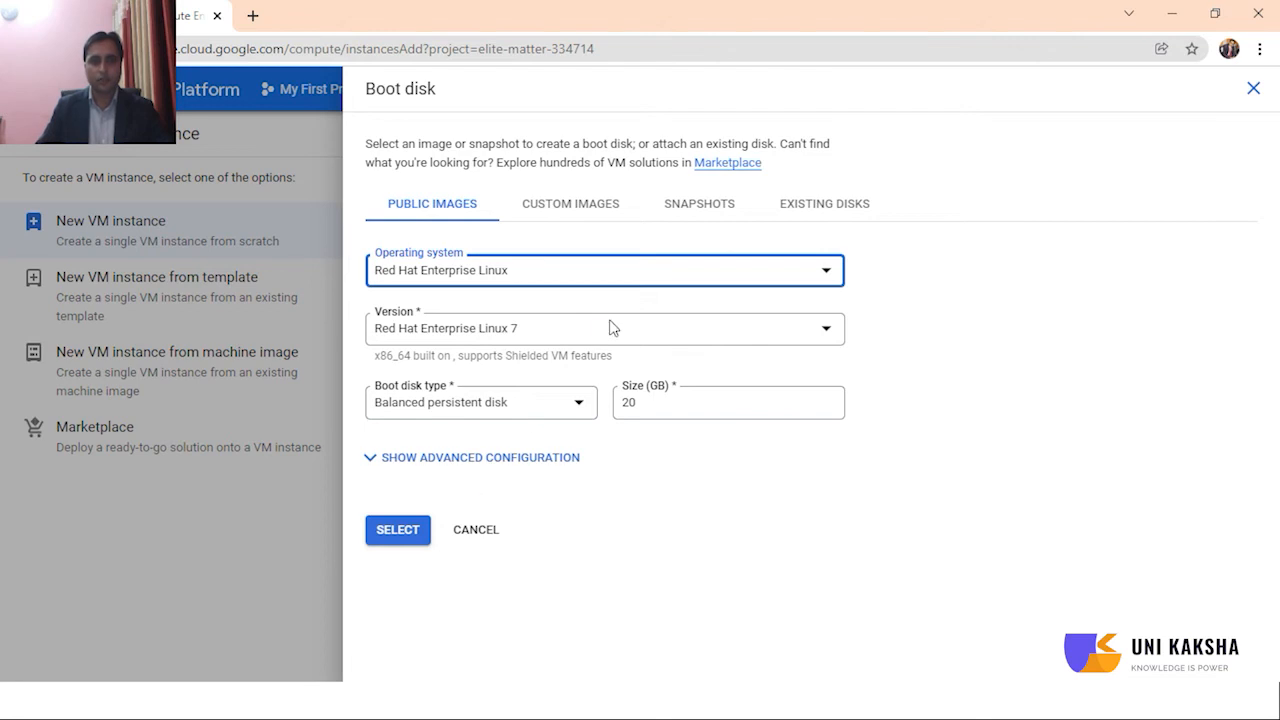
left_click(604, 330)
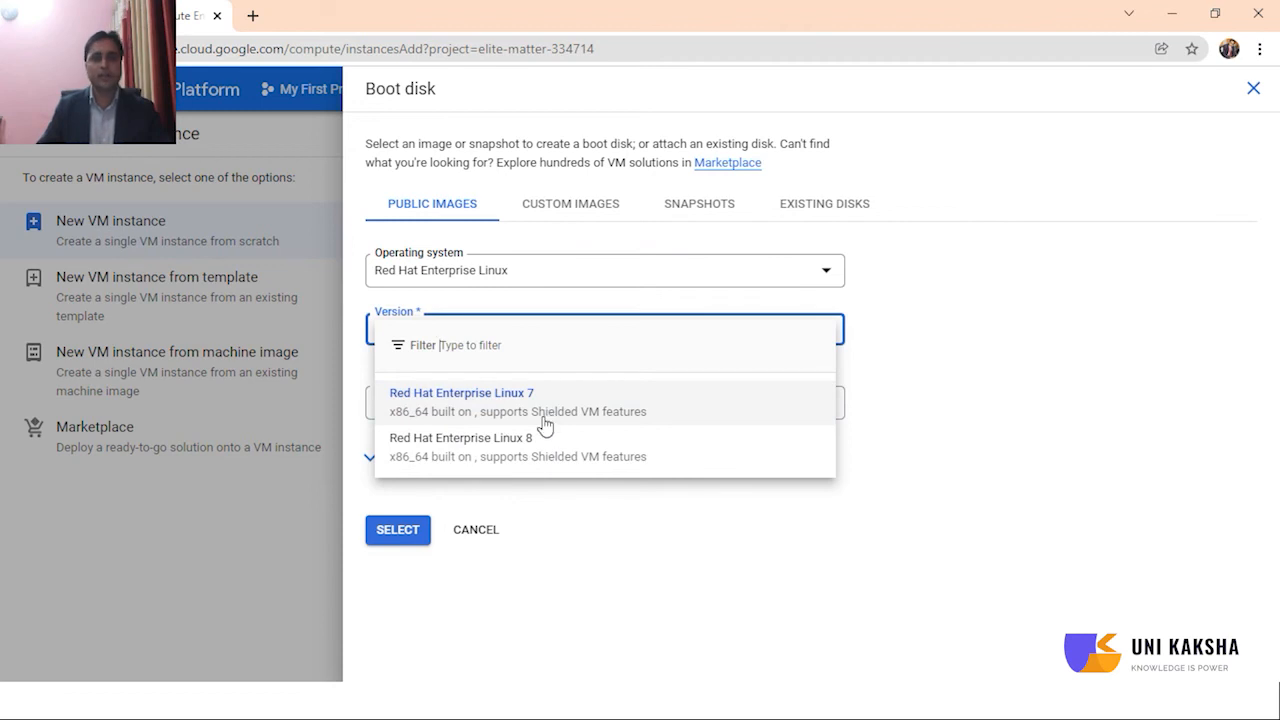
left_click(988, 401)
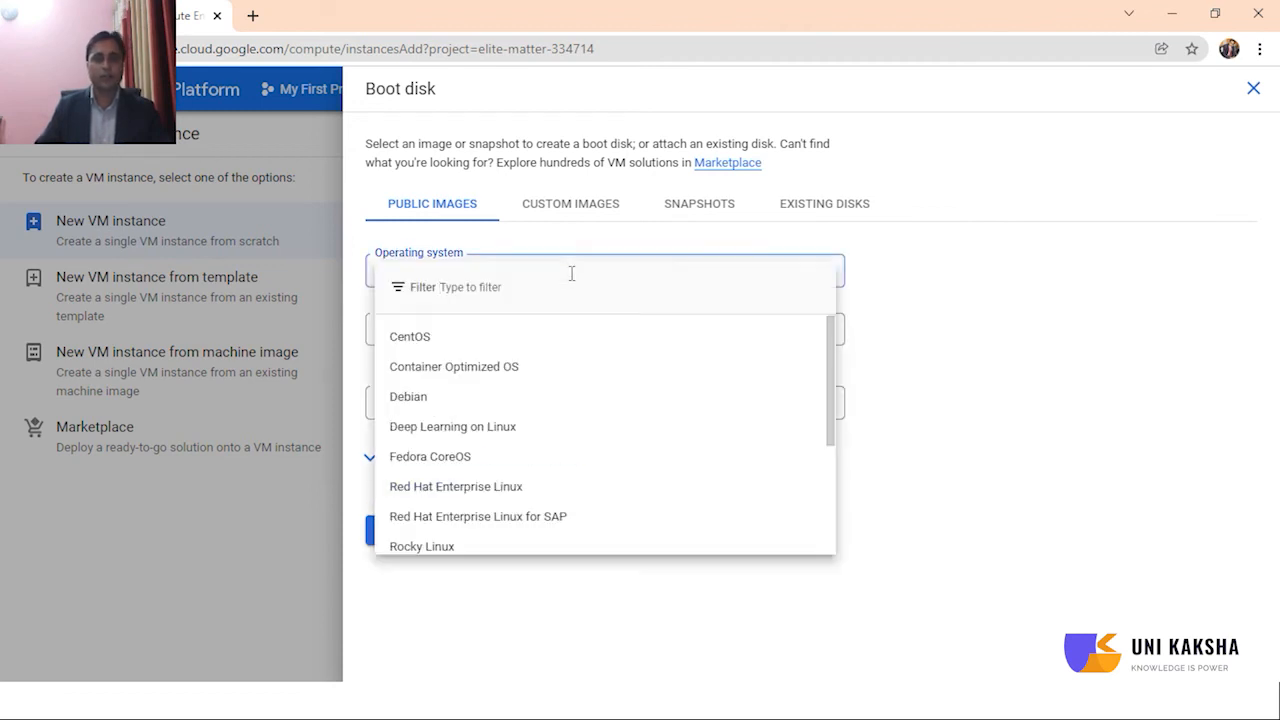
Step: Set the boot disk's operating system to CentOS and its version to CentOS 8
left_click(571, 272)
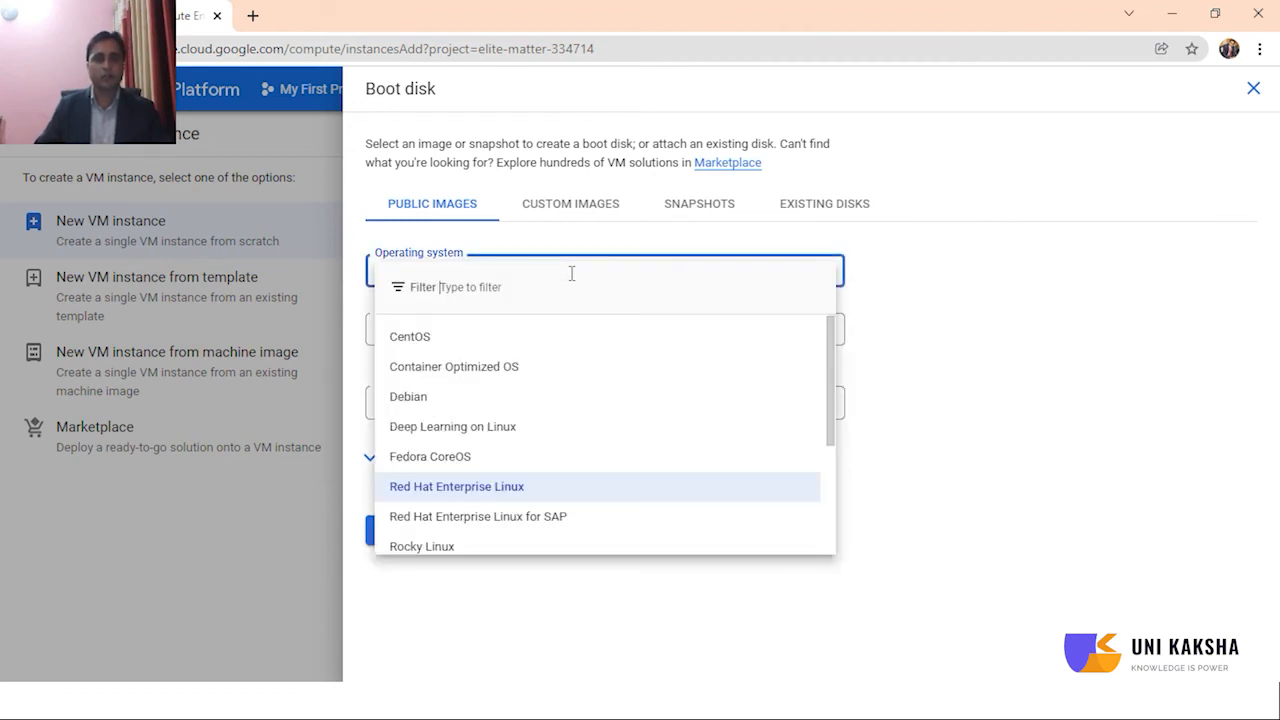
left_click(464, 342)
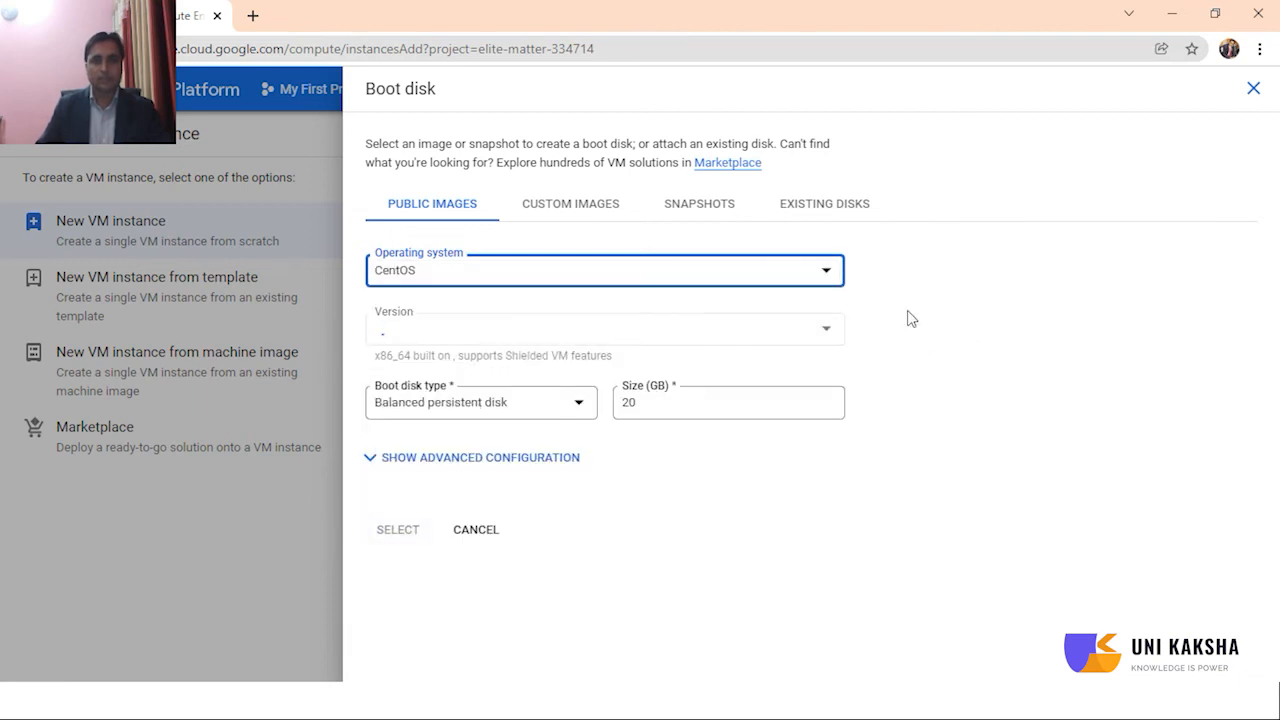
left_click(770, 340)
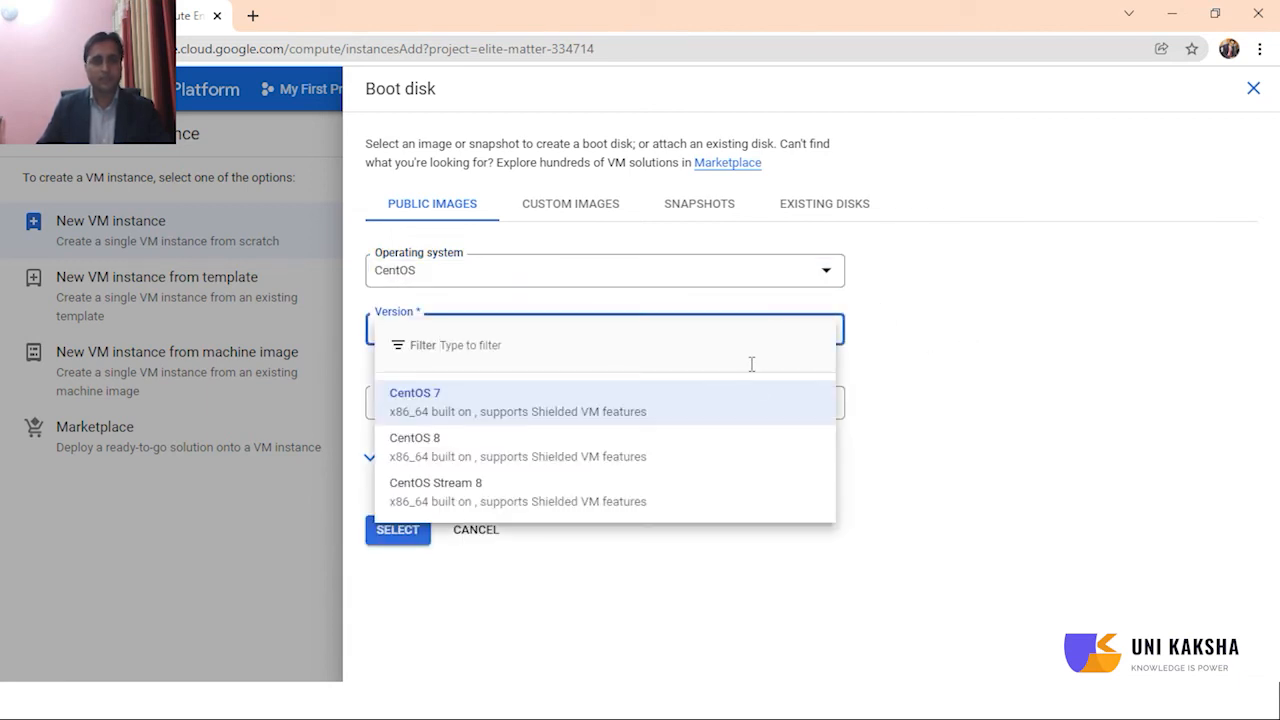
left_click(624, 447)
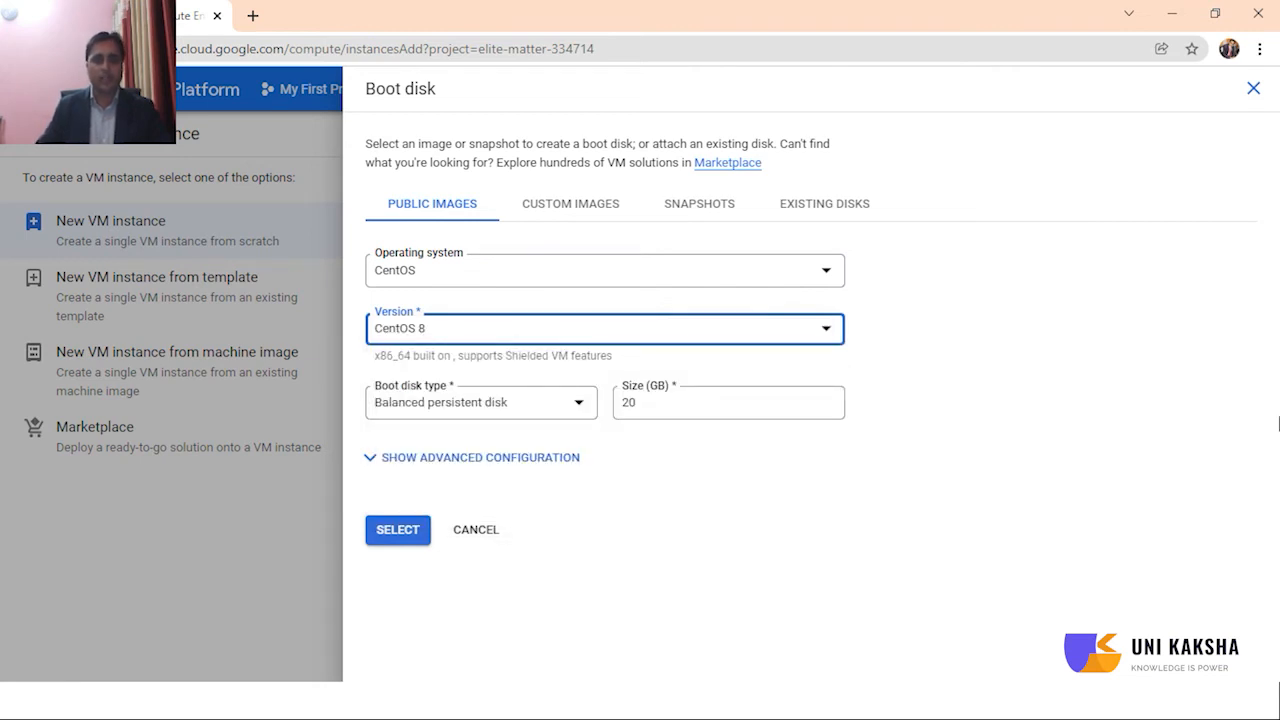
Step: Set the boot disk size to 25 GB, keep the balanced persistent disk type and apply the boot disk settings
left_click(648, 405)
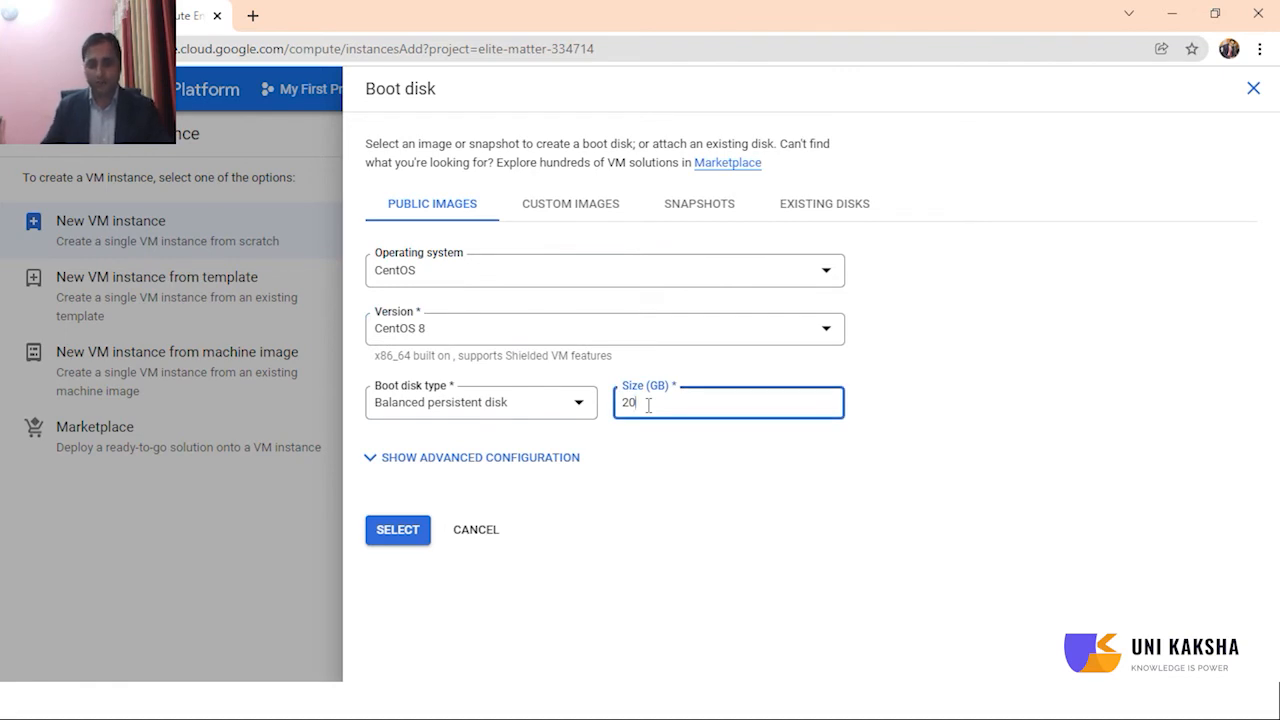
key("BackSpace")
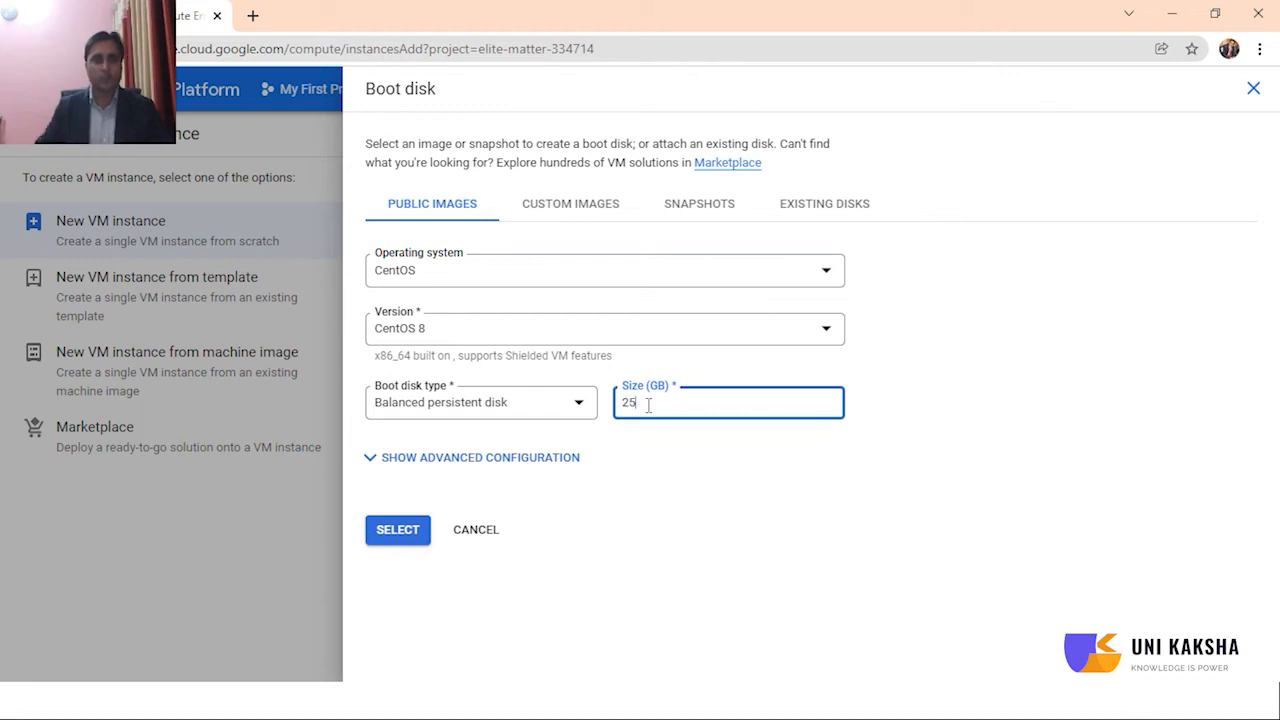
left_click(531, 417)
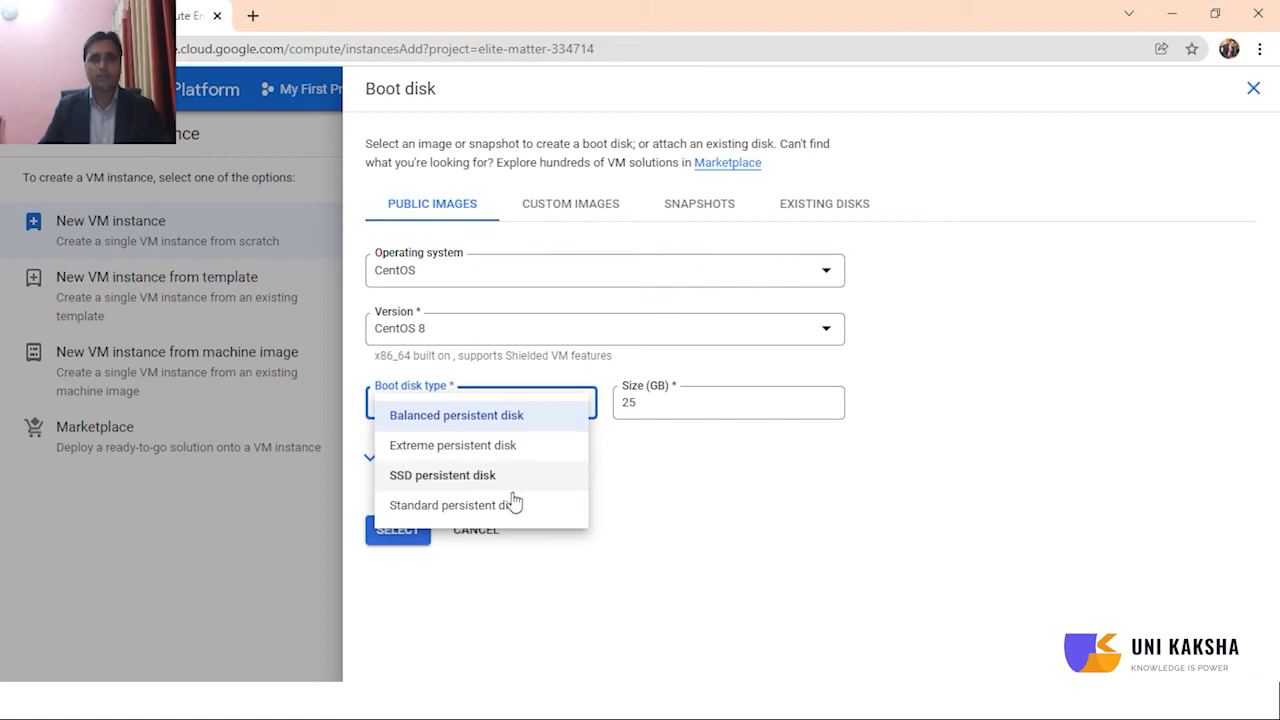
left_click(678, 480)
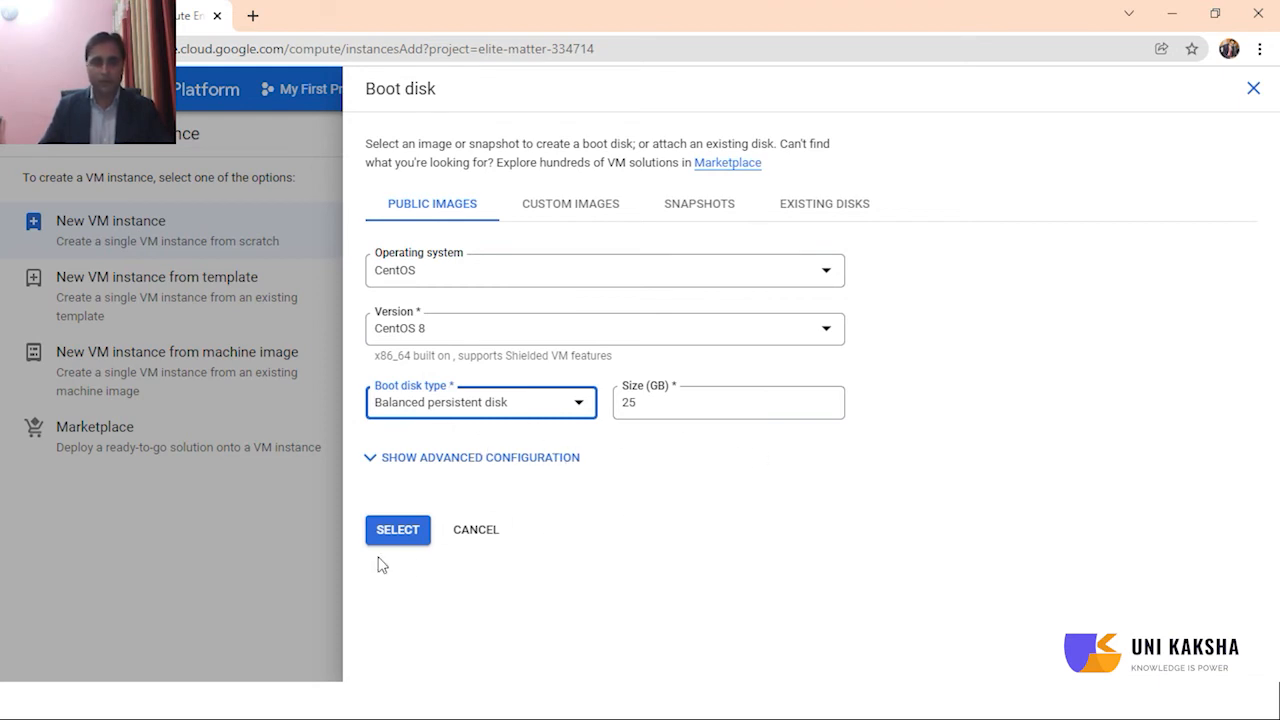
left_click(398, 531)
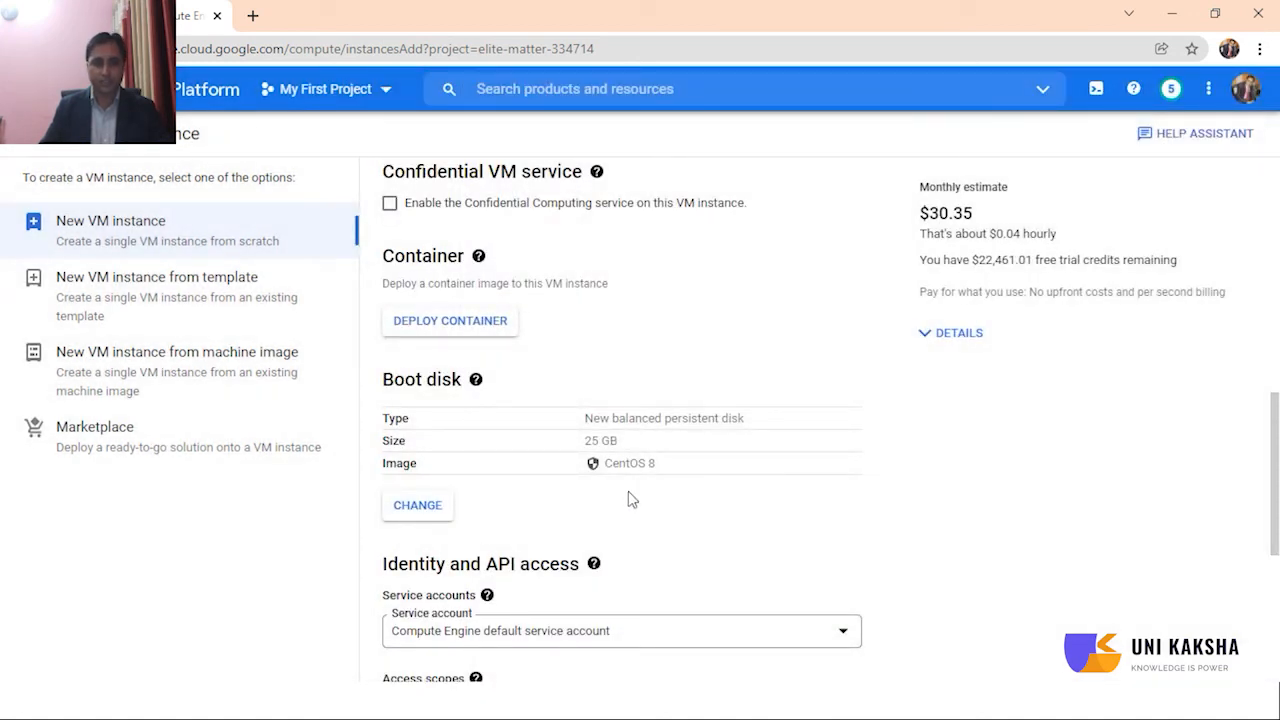
Step: Allow HTTP and HTTPS traffic in the instance's firewall settings
scroll(630, 500, "down", 2)
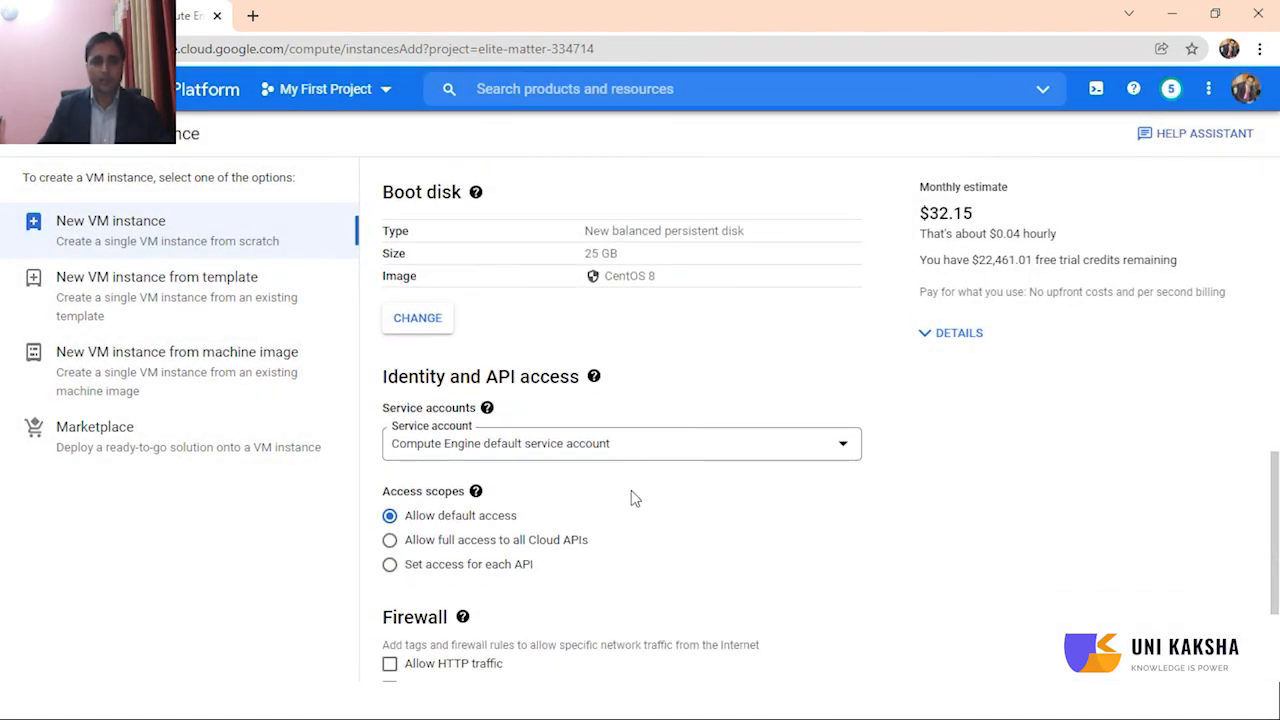
scroll(631, 497, "down", 1)
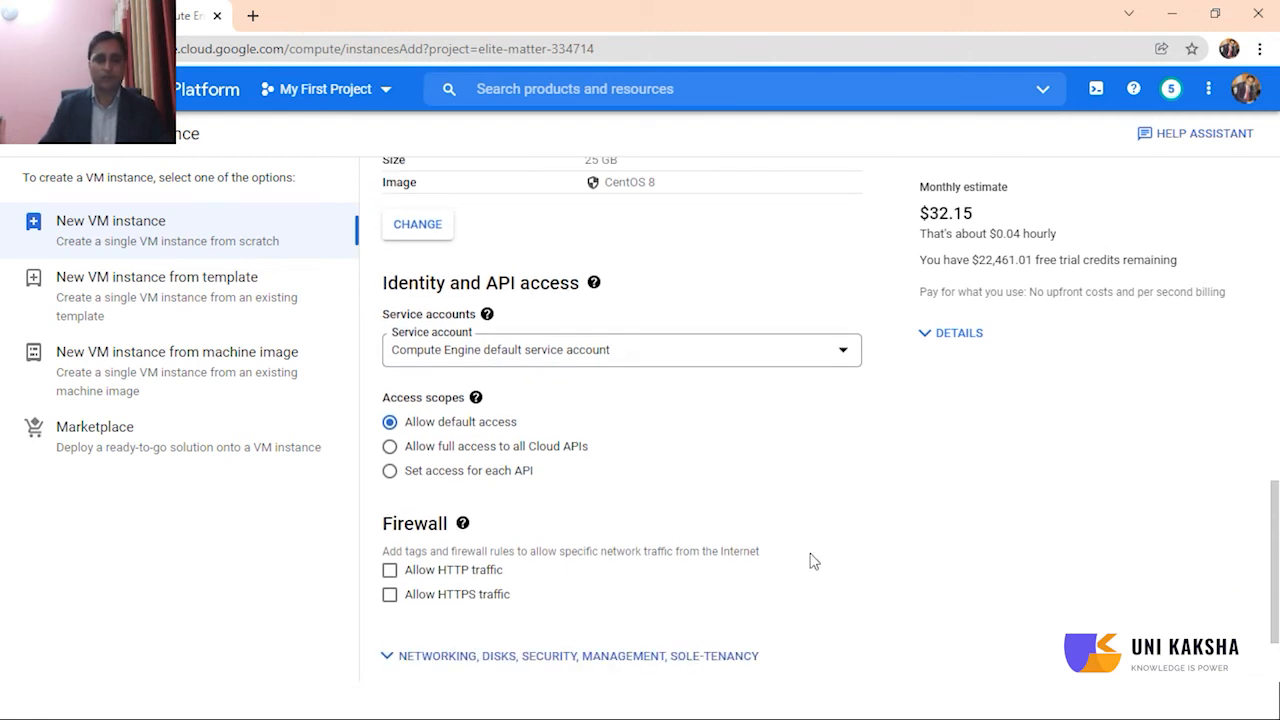
left_click(392, 576)
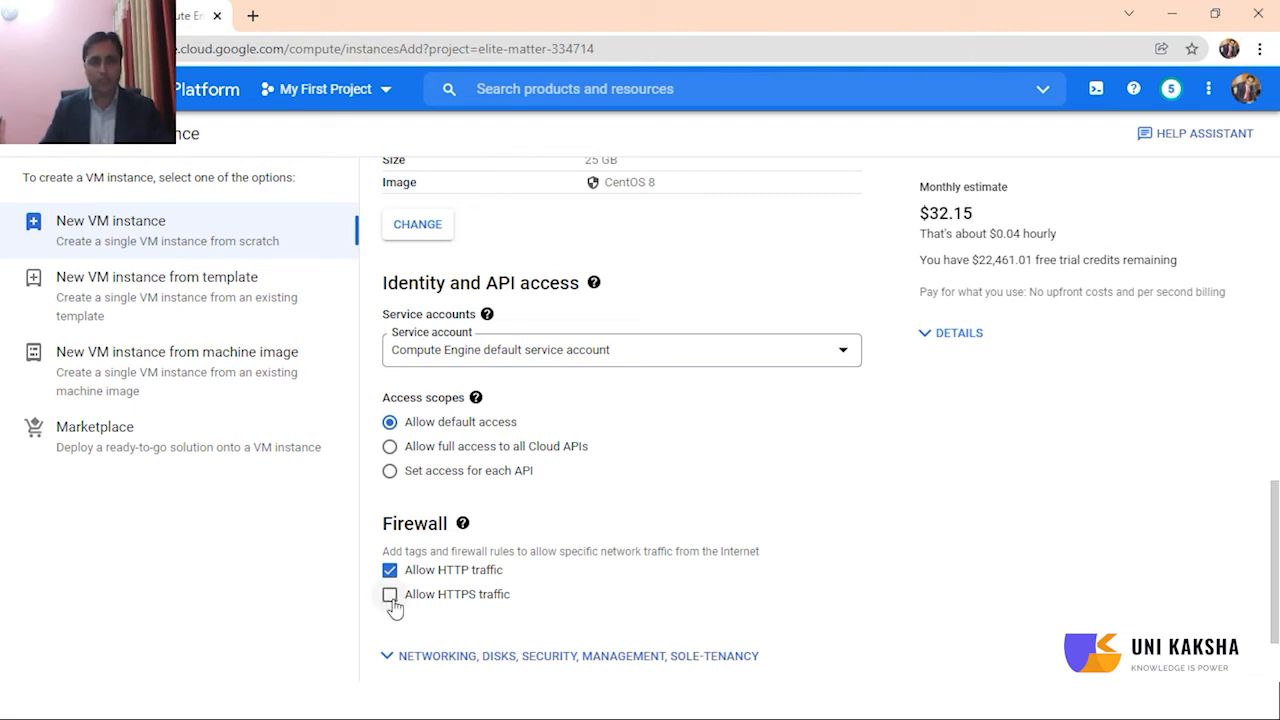
scroll(505, 610, "down", 2)
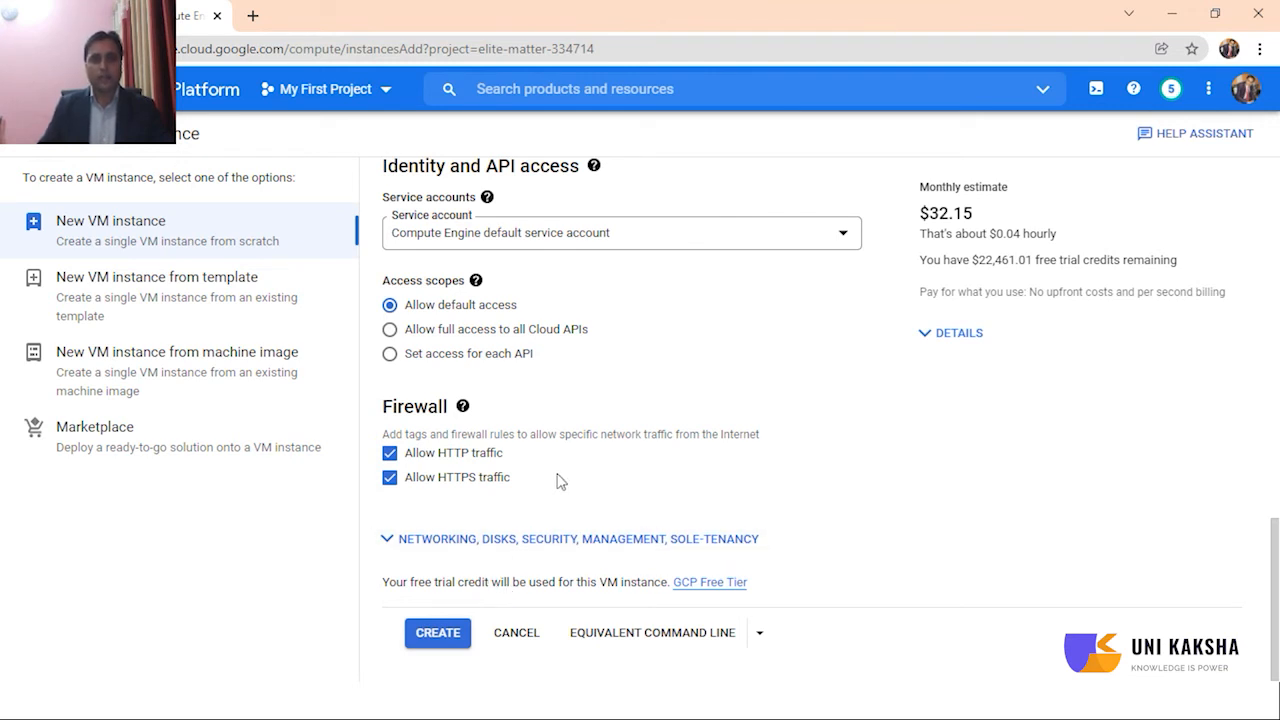
Step: Expand the instance's advanced options and examine the Networking, Disks and Security settings, collapsing each section after viewing it
scroll(558, 478, "up", 3)
scroll(558, 478, "up", 2)
scroll(558, 478, "down", 4)
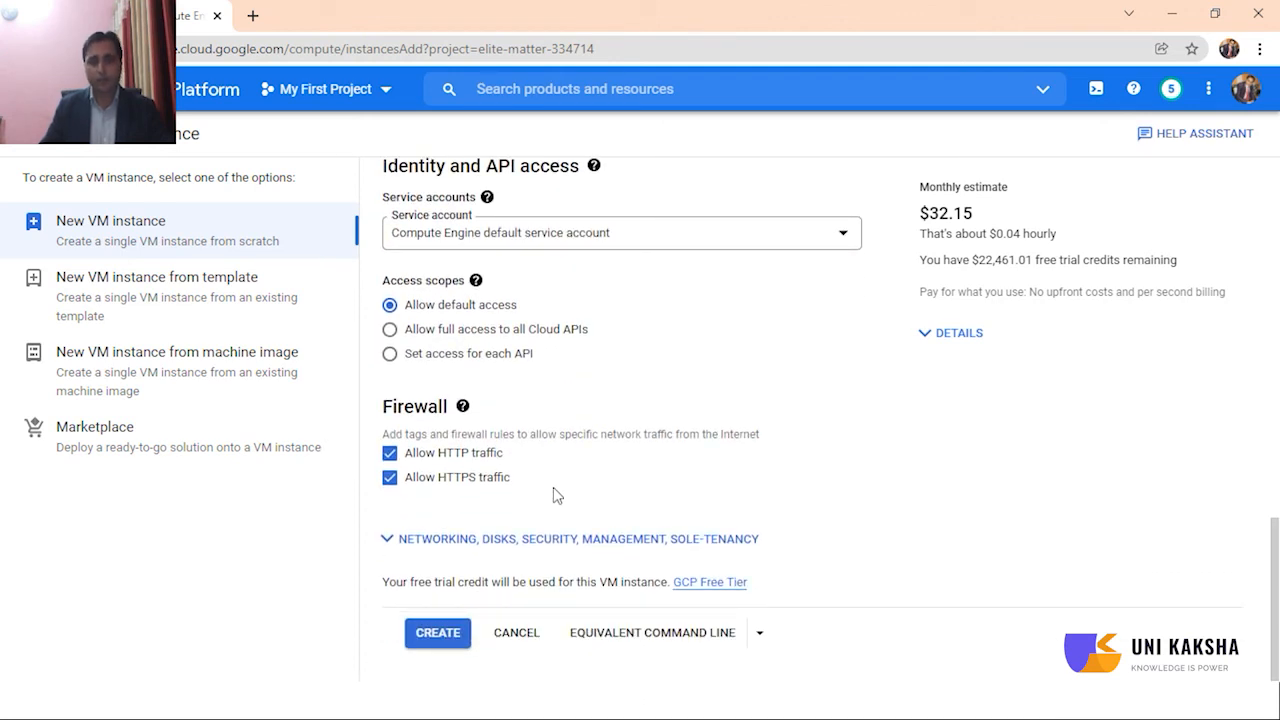
left_click(508, 542)
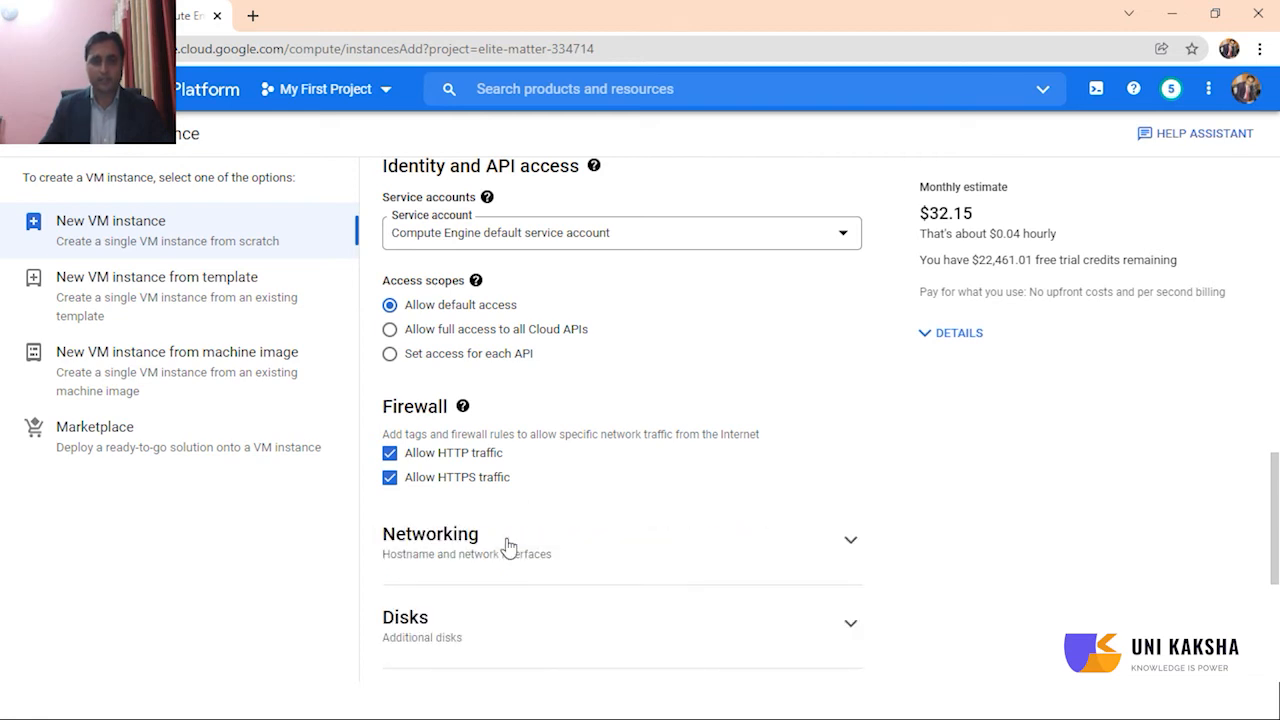
scroll(515, 548, "down", 3)
scroll(517, 548, "down", 1)
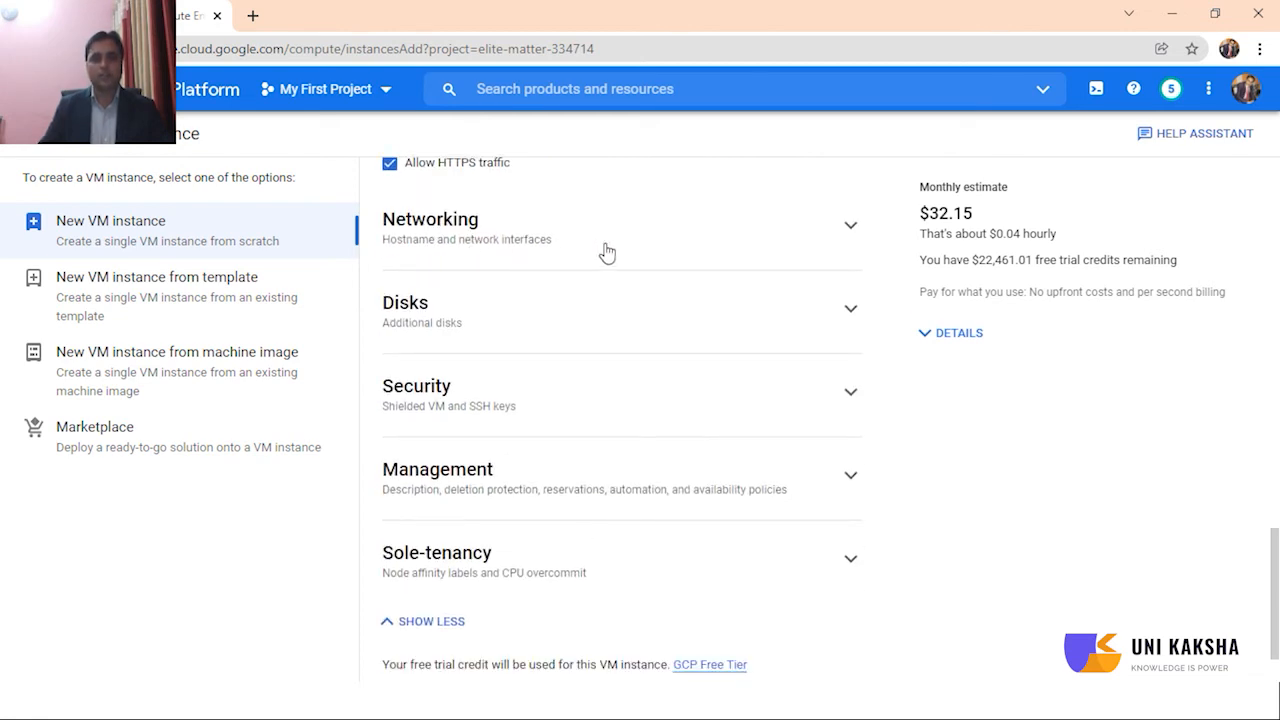
left_click(544, 241)
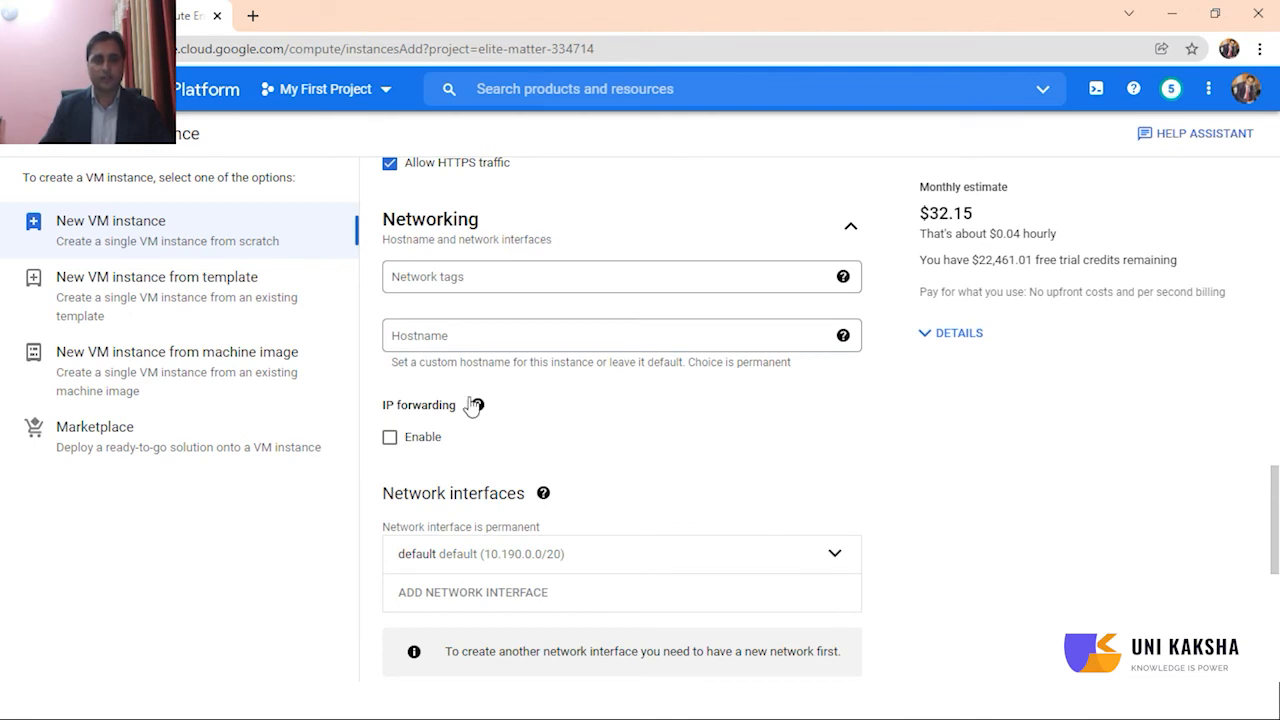
left_click(850, 238)
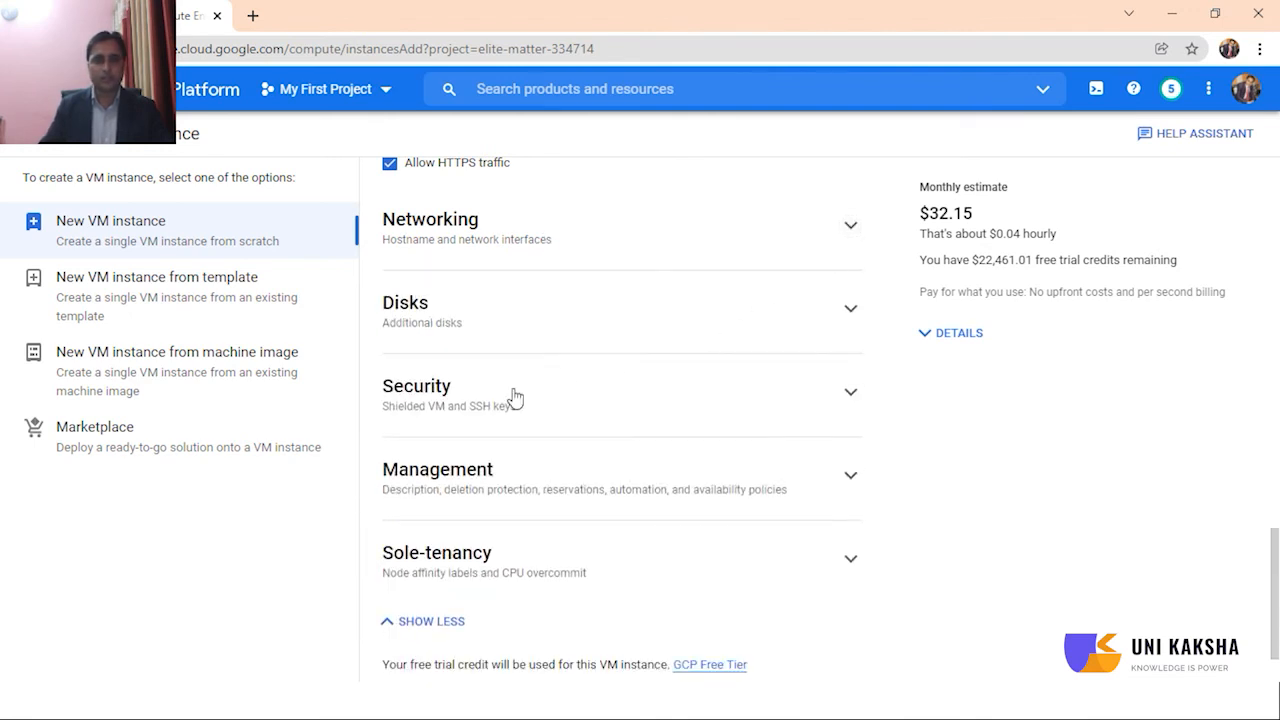
left_click(414, 327)
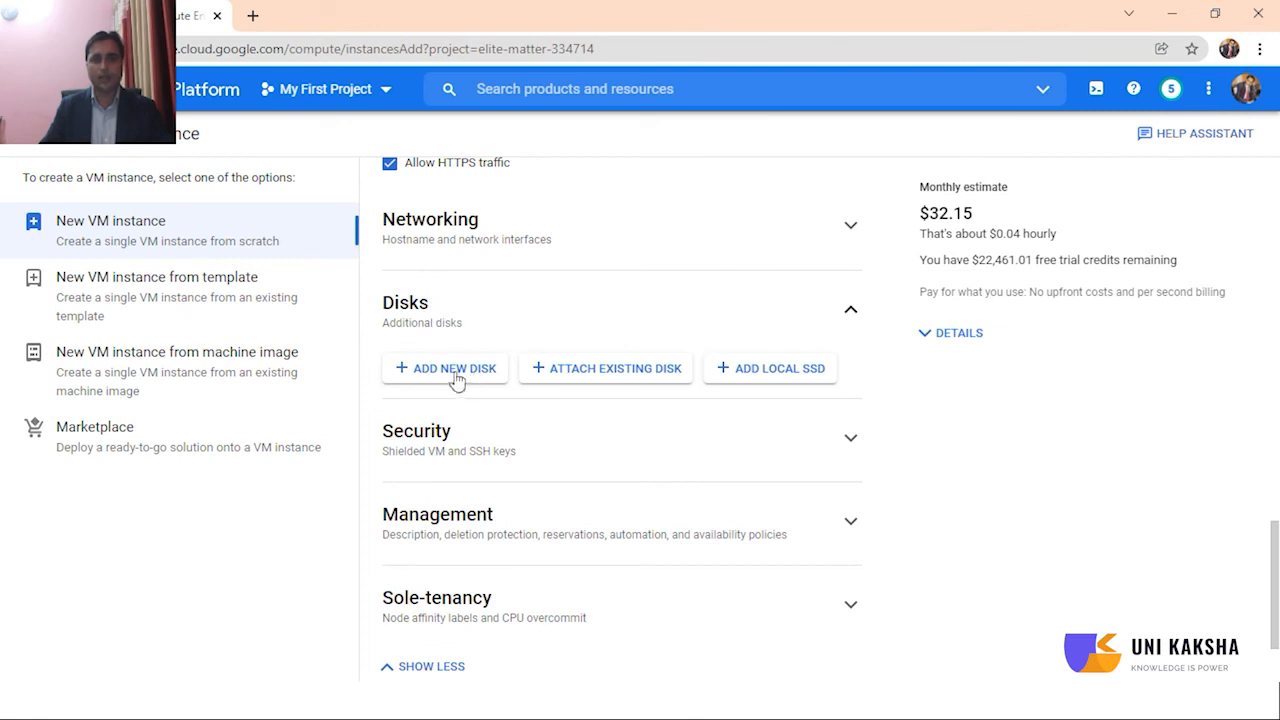
left_click(850, 310)
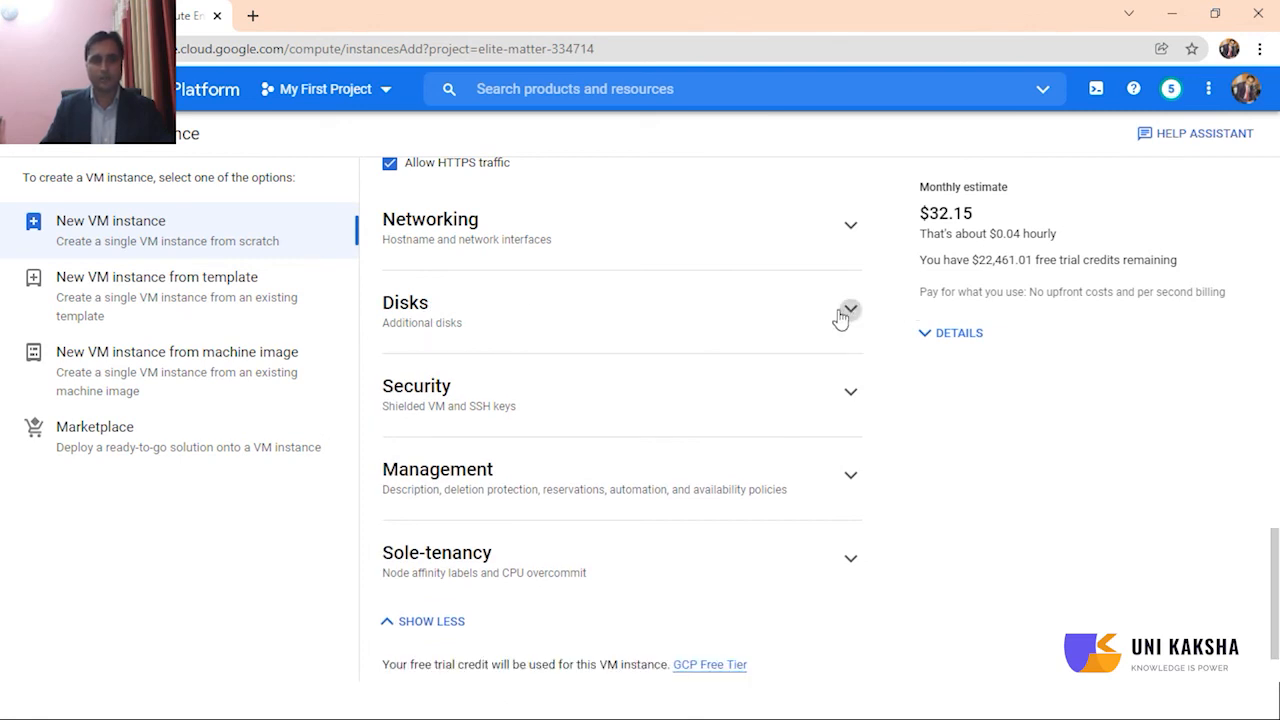
scroll(560, 435, "down", 1)
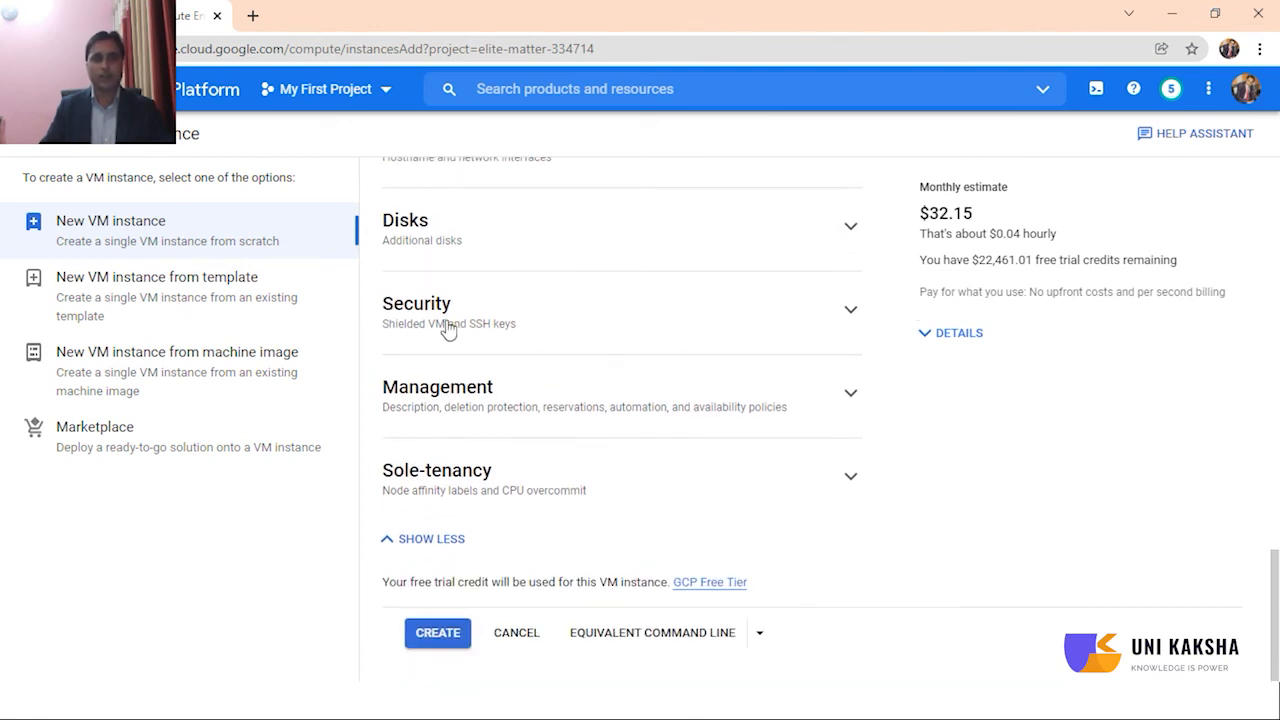
left_click(449, 326)
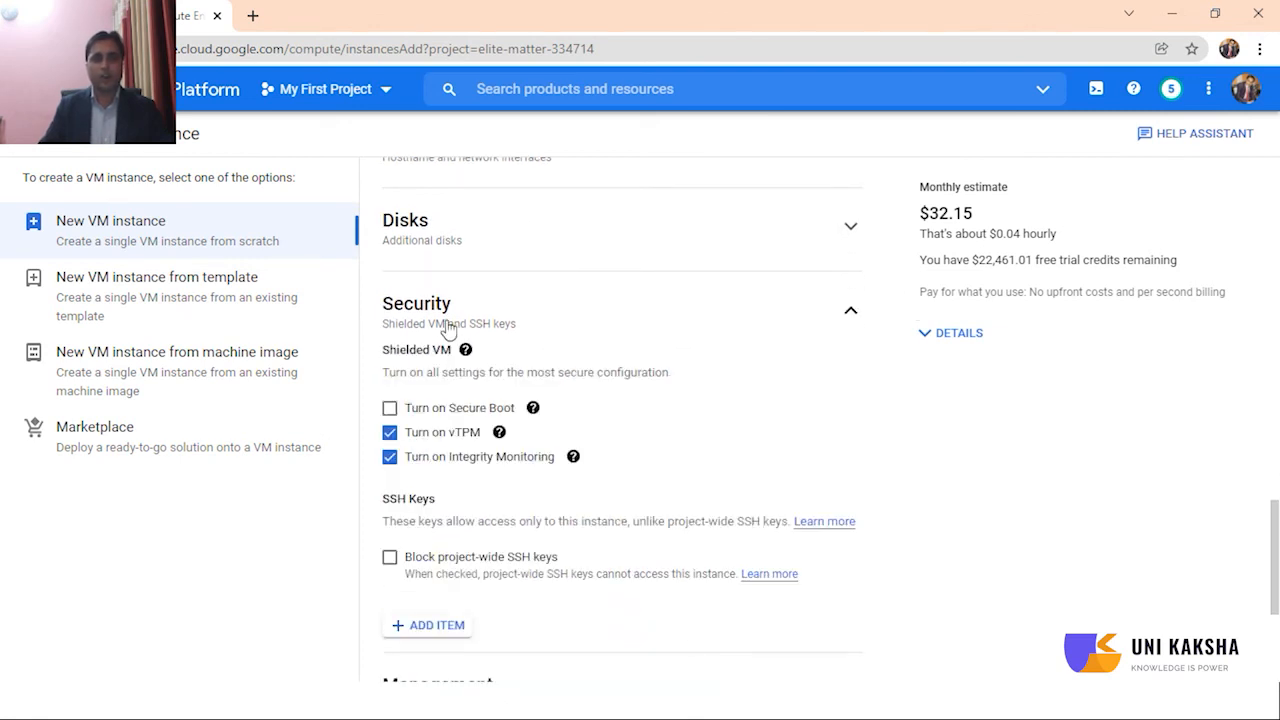
left_click(850, 310)
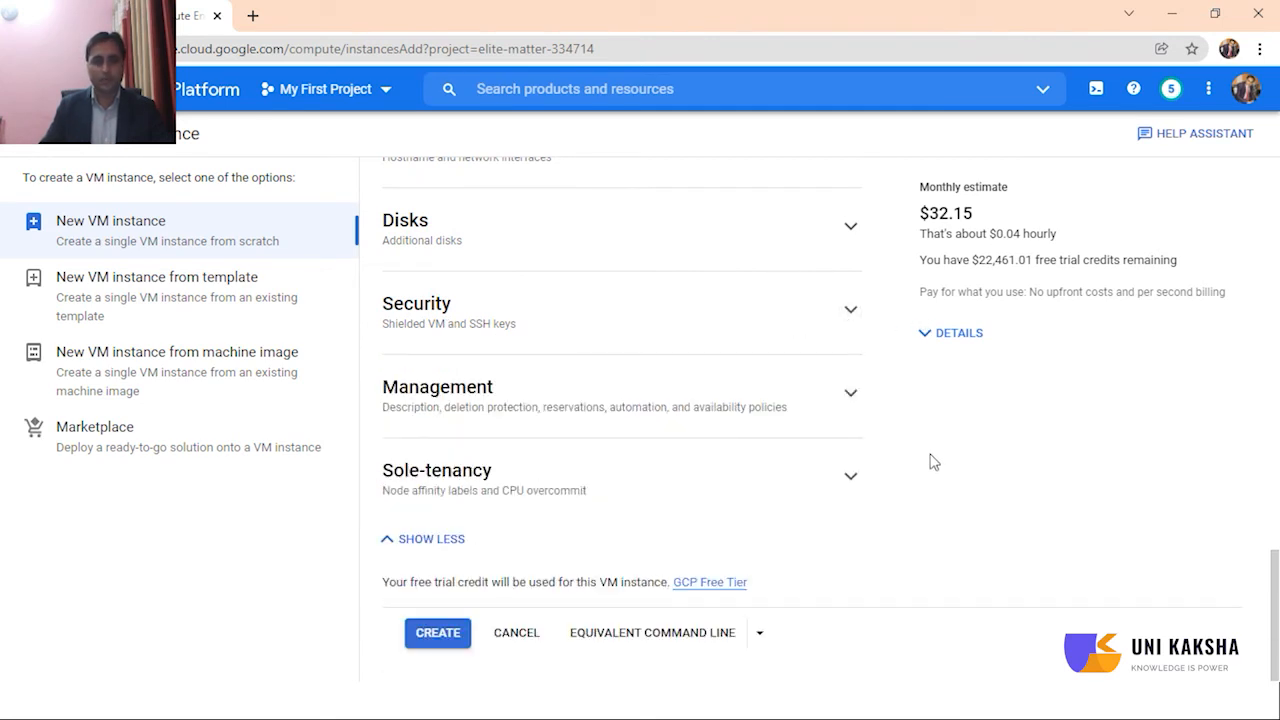
Step: Create the VM instance, select web-1 in the instance list and check its internal and external IP addresses
left_click(438, 633)
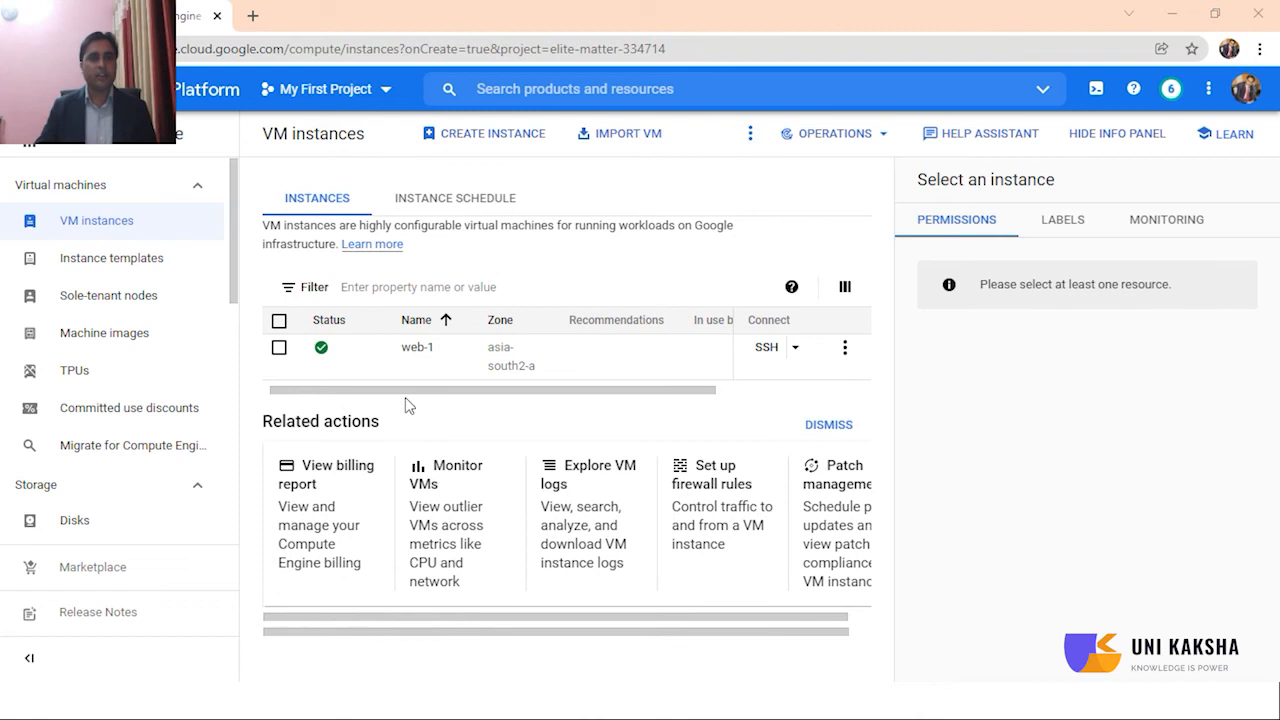
left_click(279, 350)
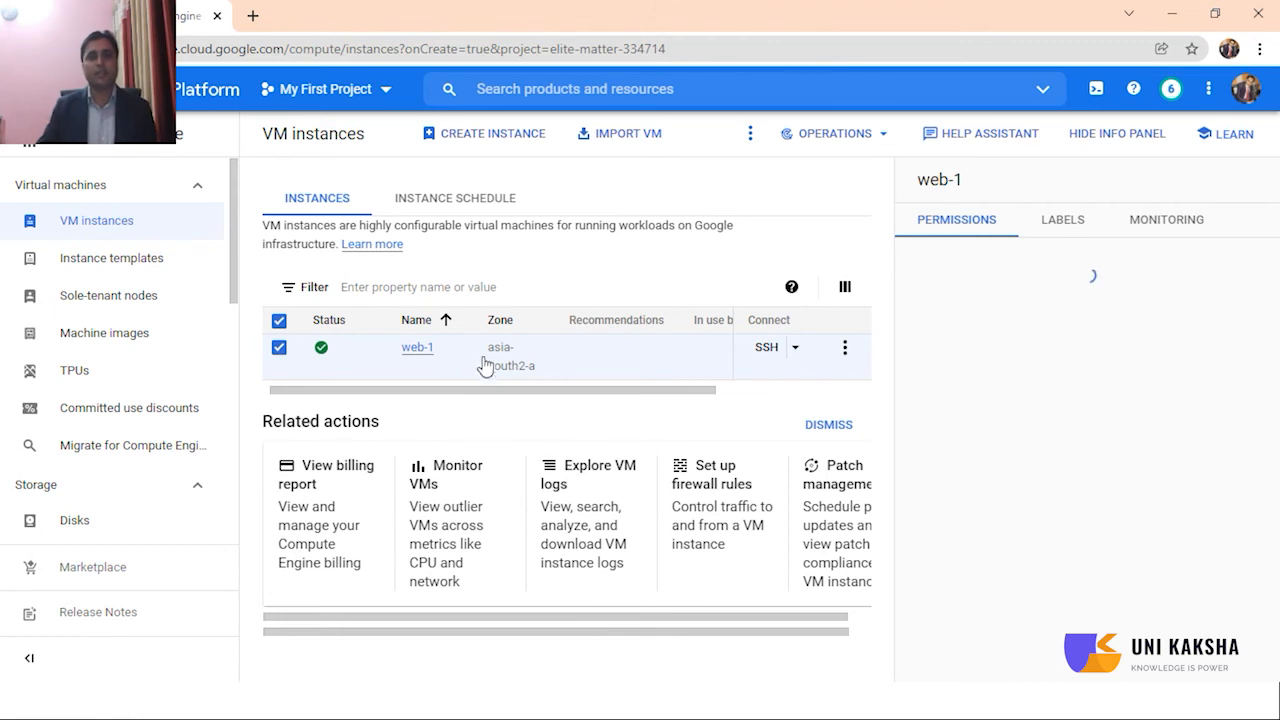
left_click_drag(563, 395, 709, 397)
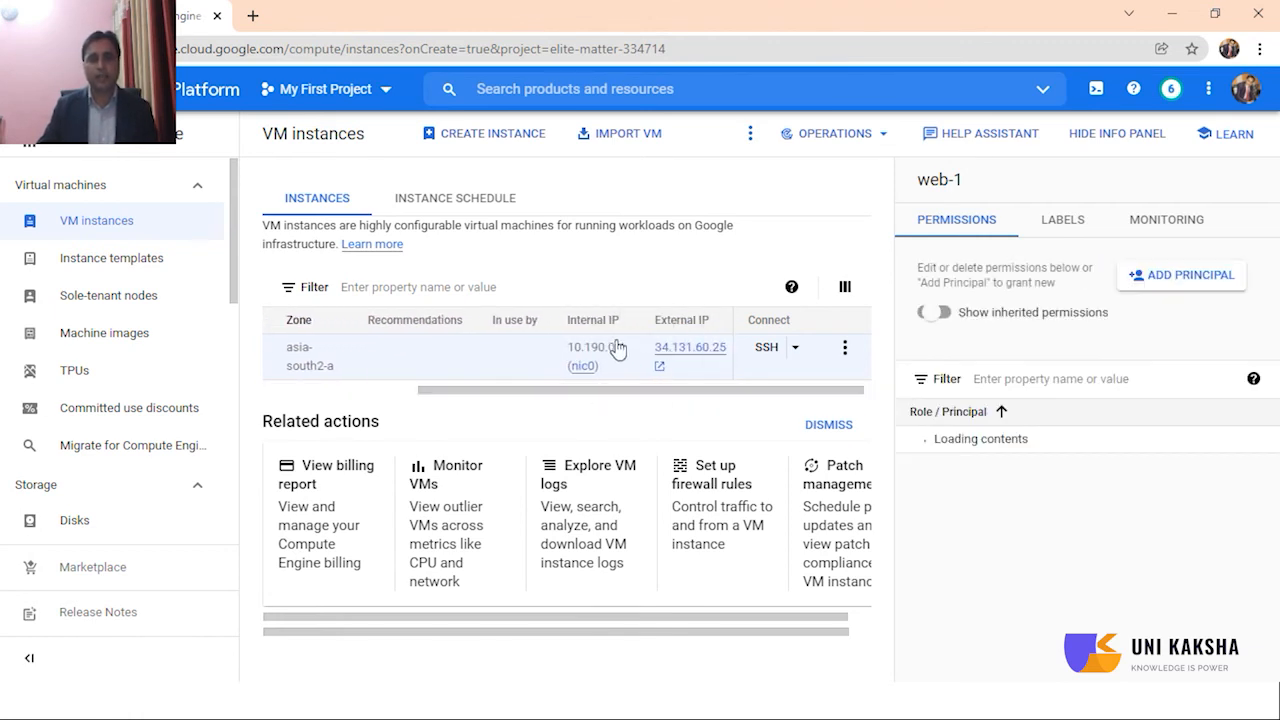
left_click_drag(603, 397, 615, 397)
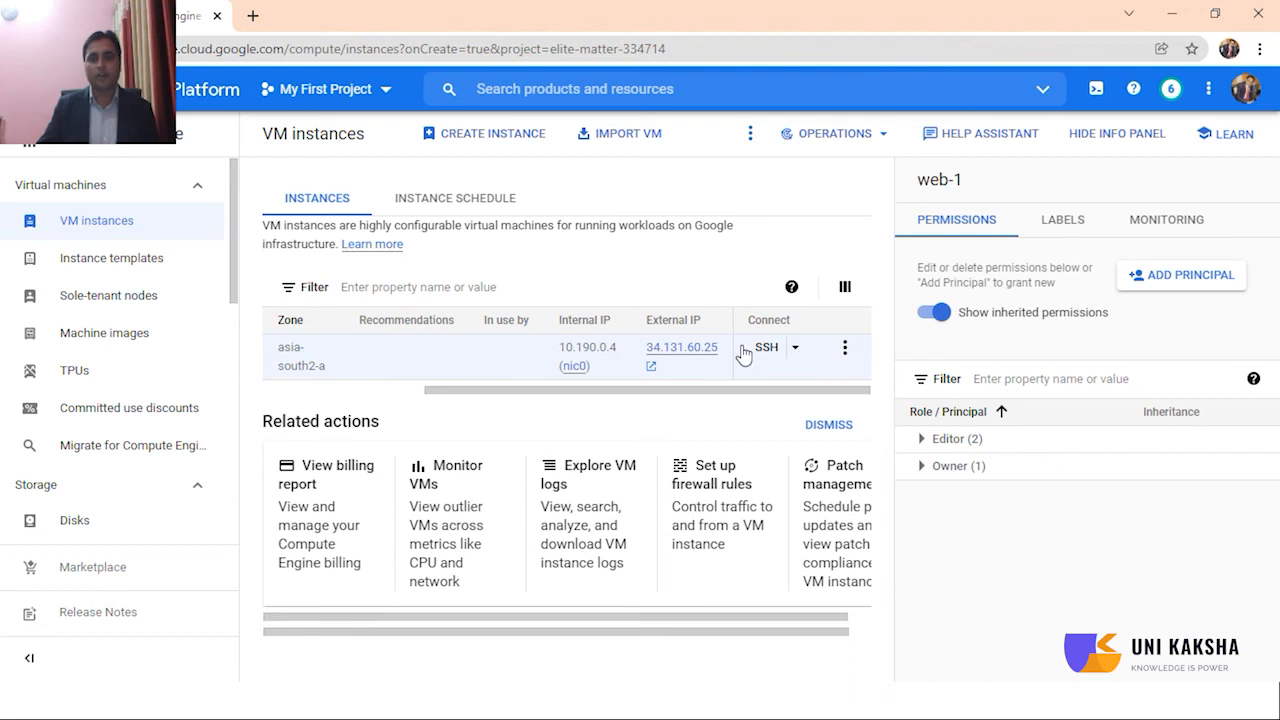
Step: Connect to web-1 over SSH by running its generated gcloud command in Cloud Shell
left_click(795, 350)
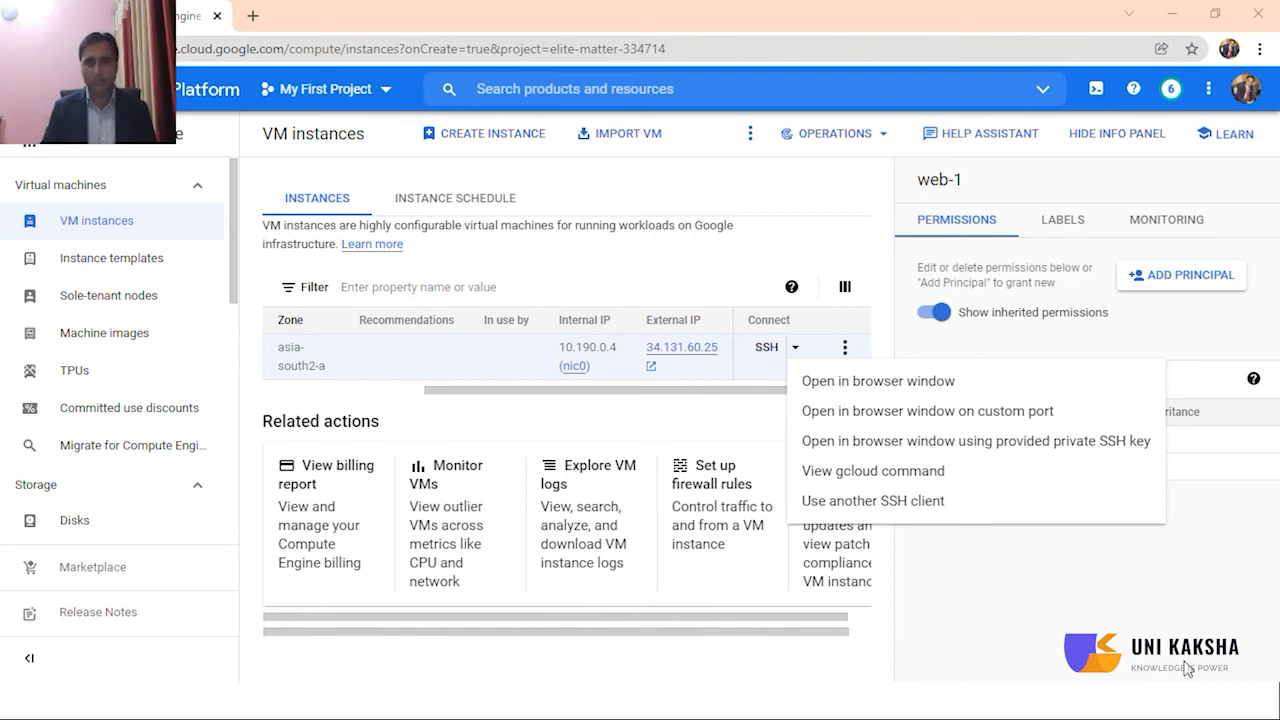
left_click(880, 481)
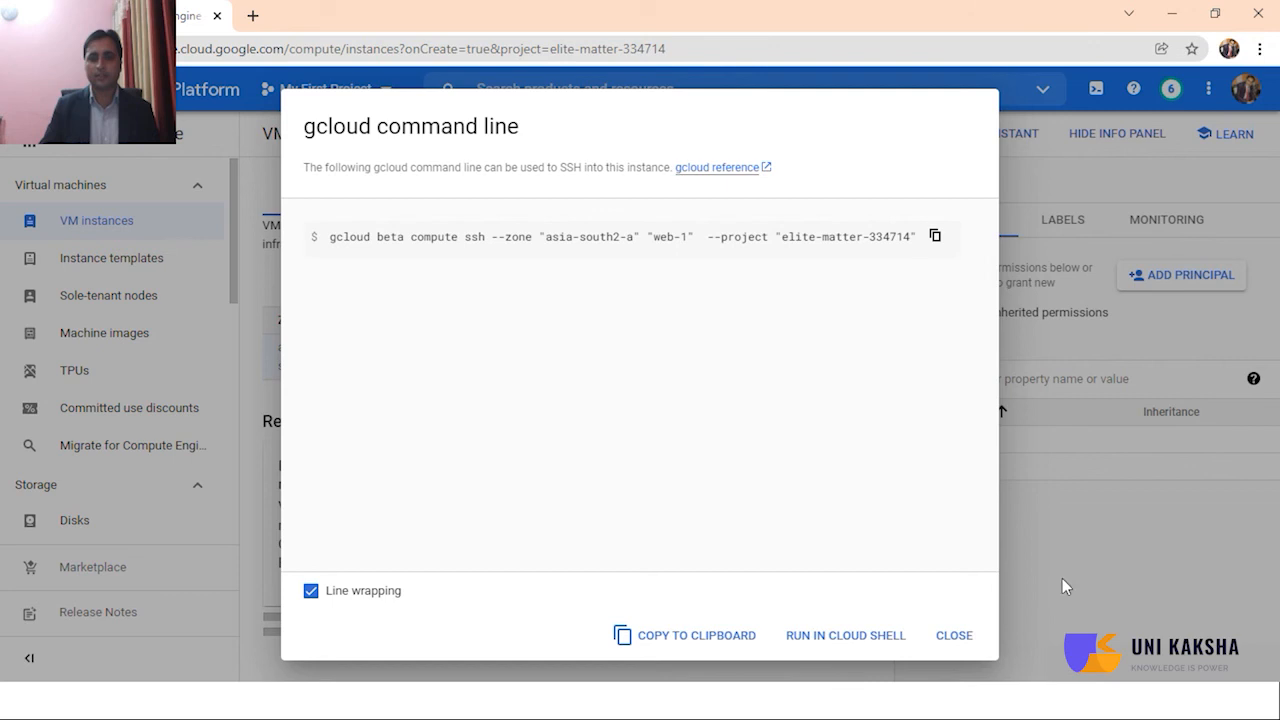
left_click(828, 640)
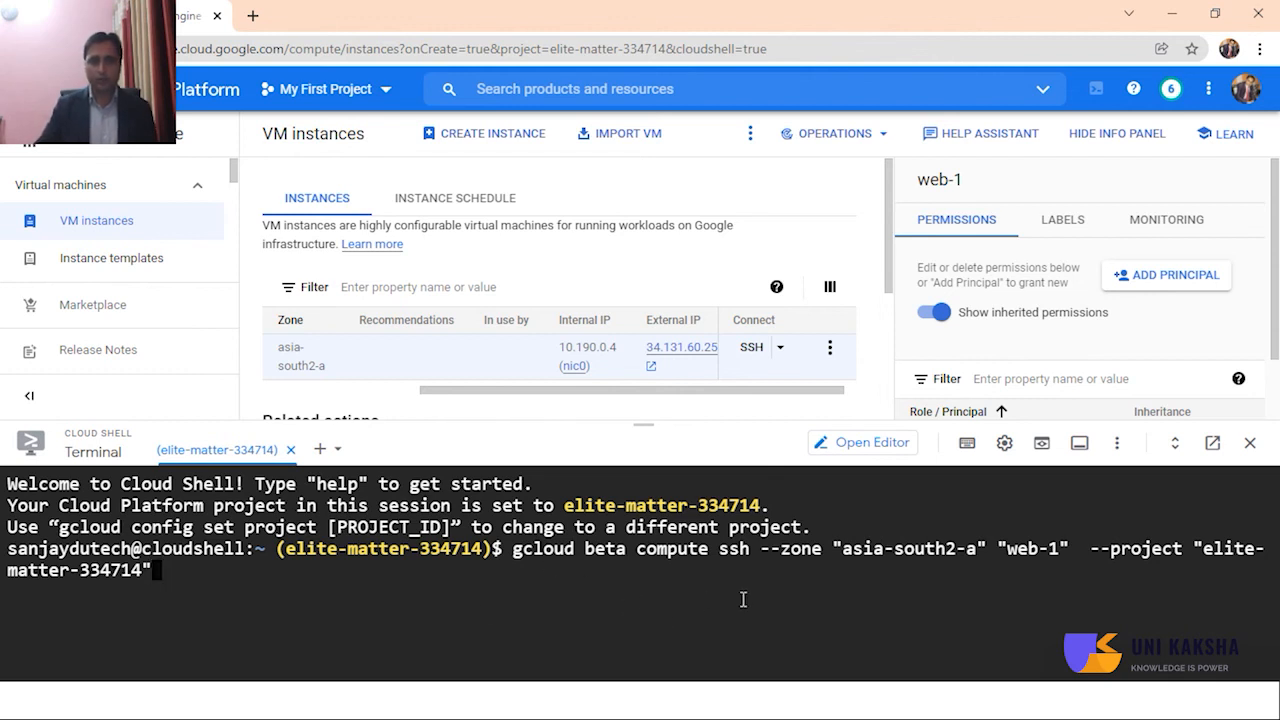
left_click_drag(1005, 549, 1058, 549)
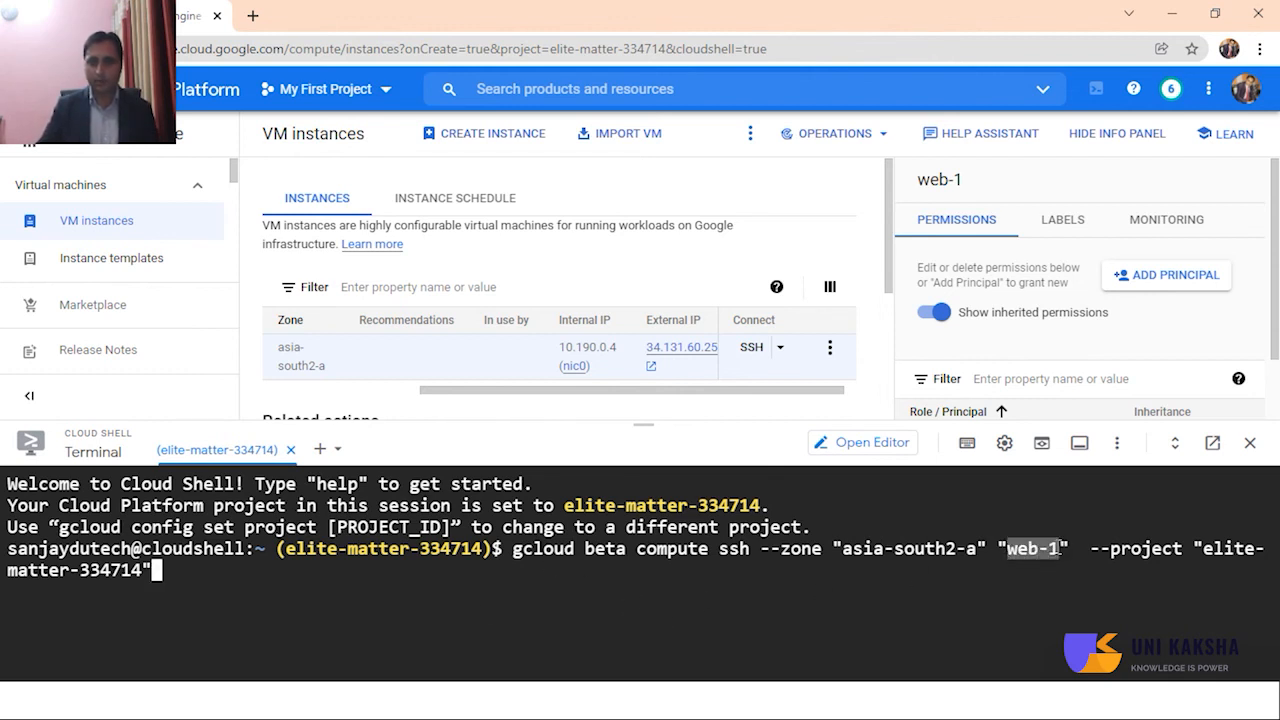
left_click(820, 622)
key("Return")
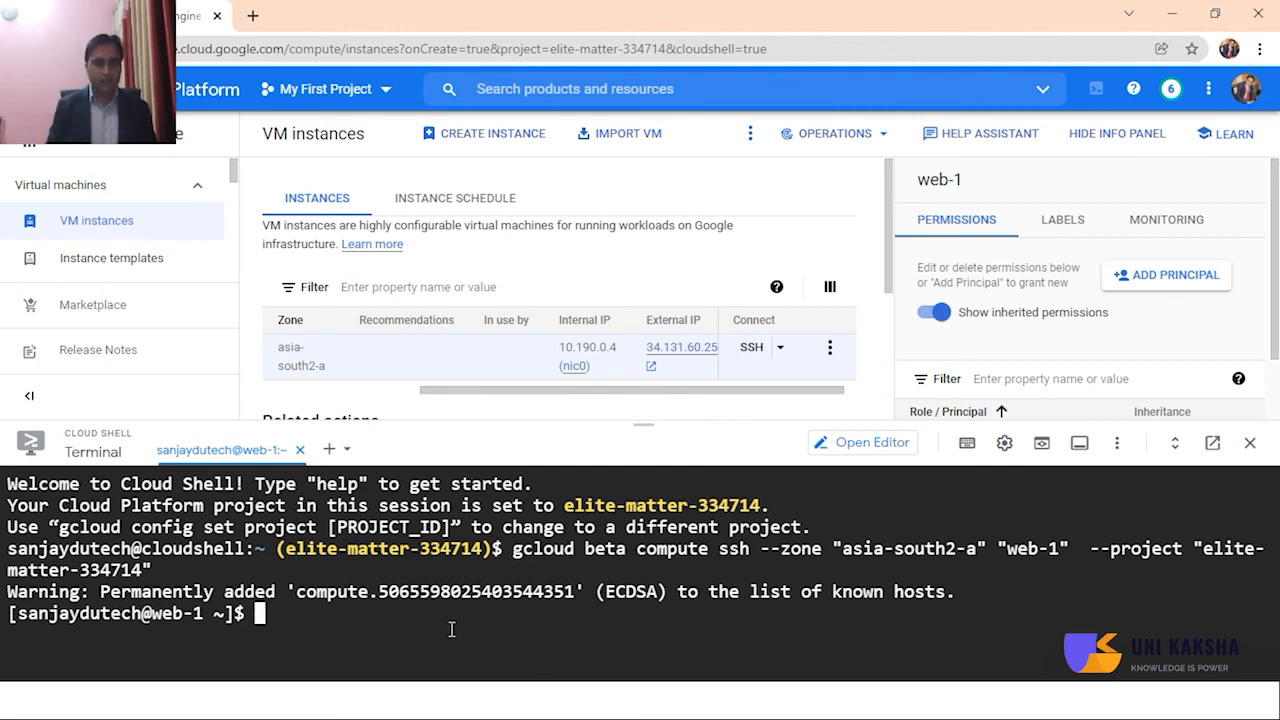
Step: Switch to the root user on web-1 with "sudo su -" and check the current user with "whoami"
type("su")
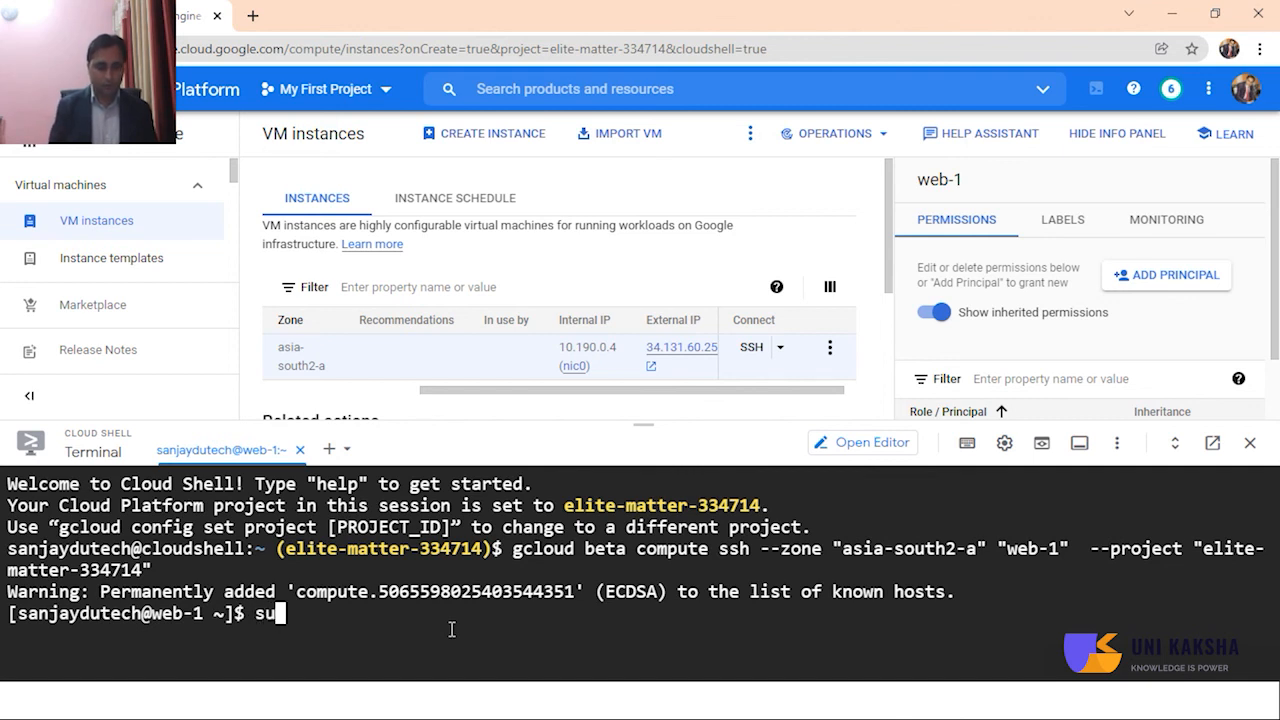
type("do su -")
key("Return")
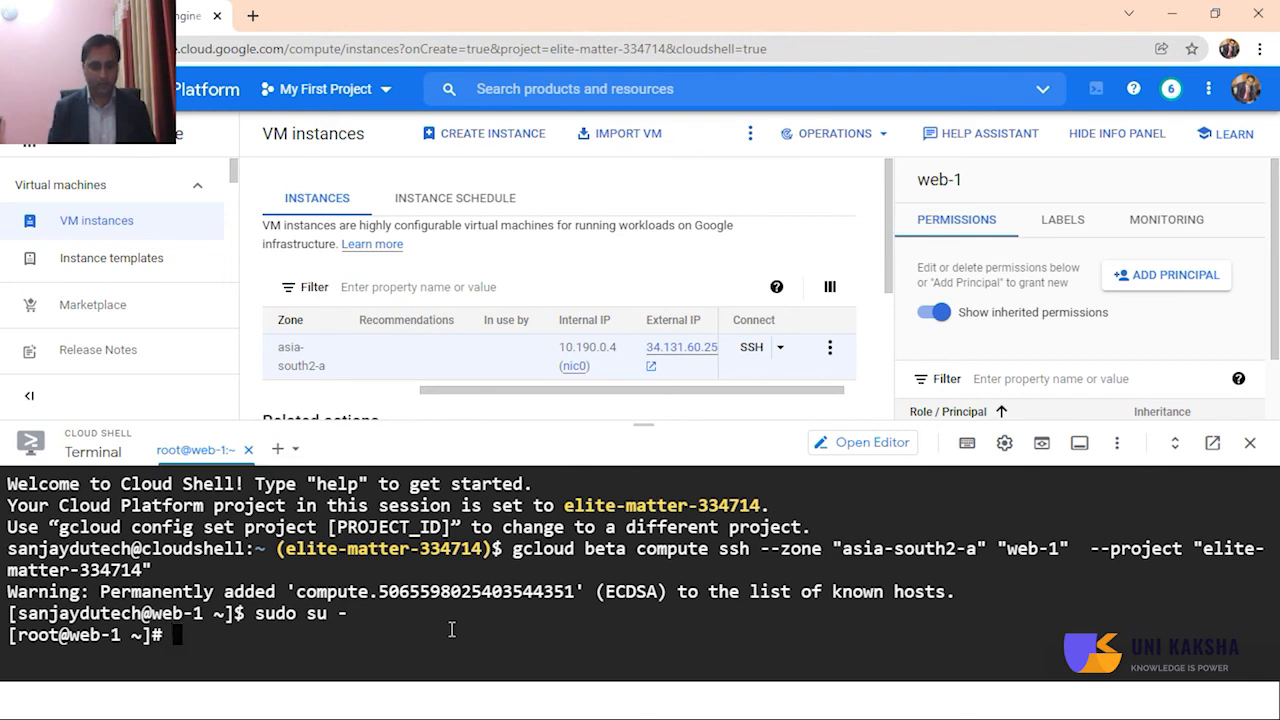
type("who")
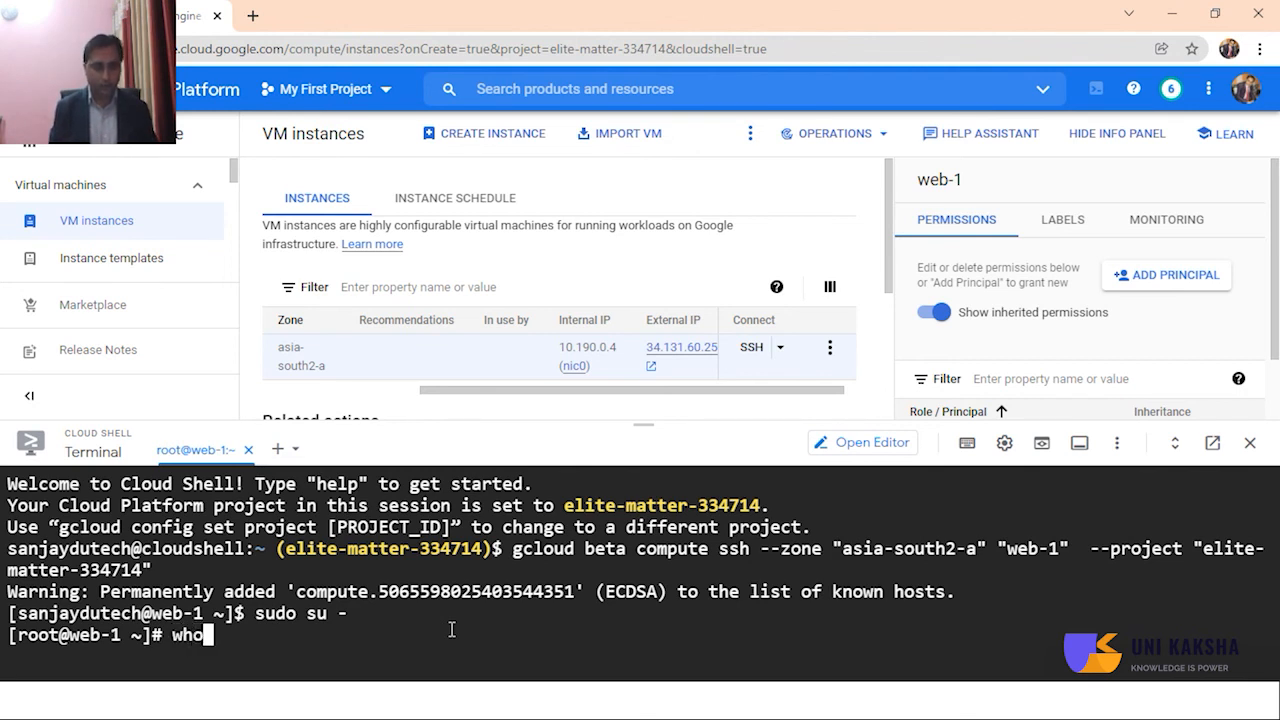
type("ami")
key("Return")
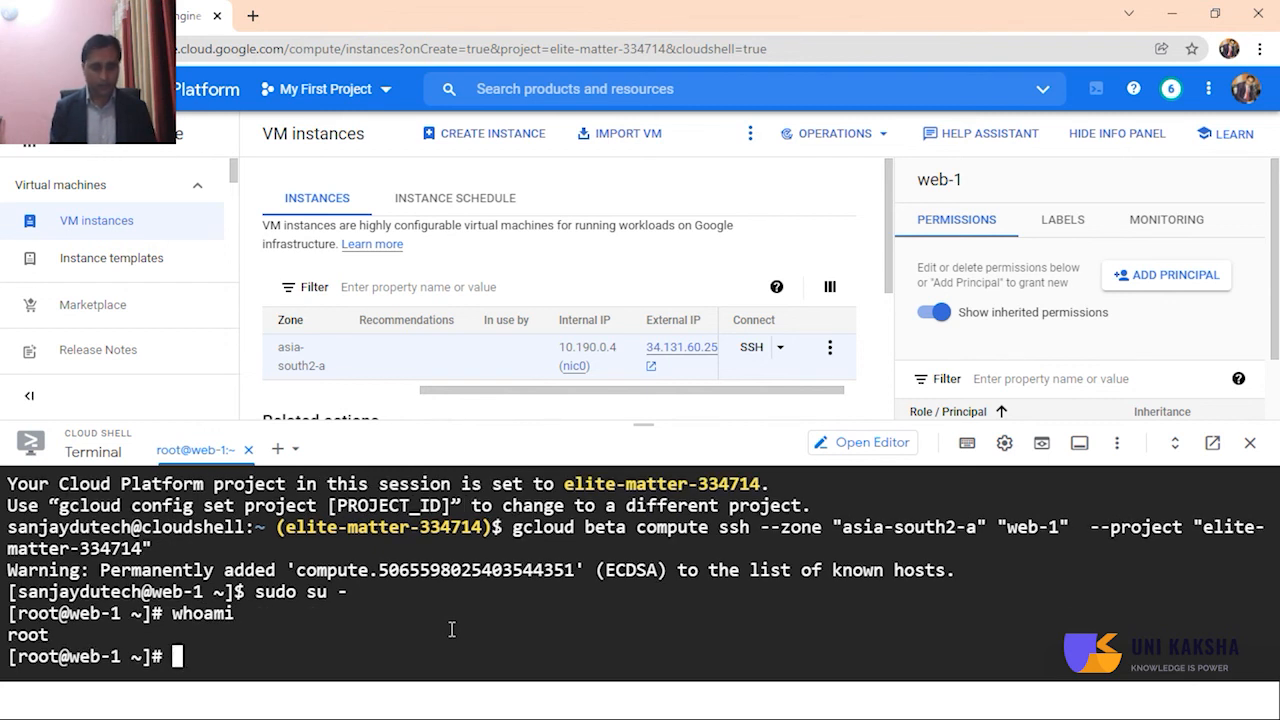
Step: Clear the terminal and install the Apache web server with "yum install httpd -y"
key("ctrl+l")
type("yum insta")
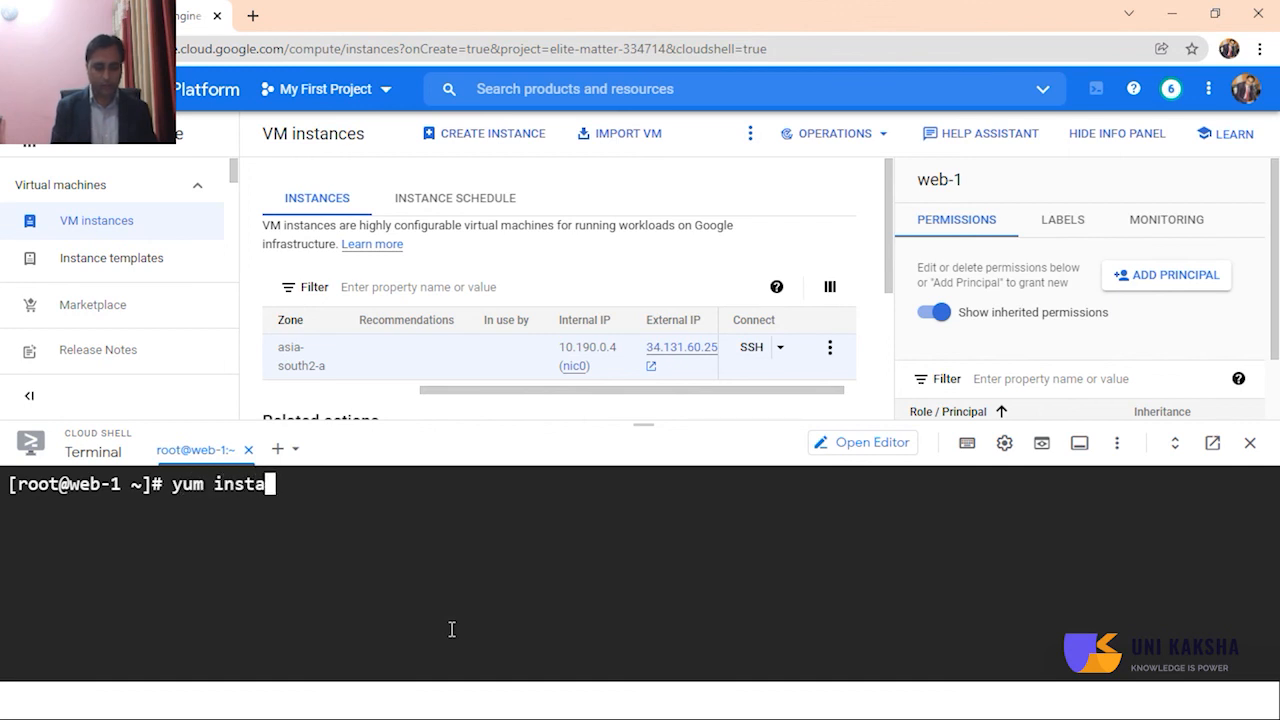
type("ll http")
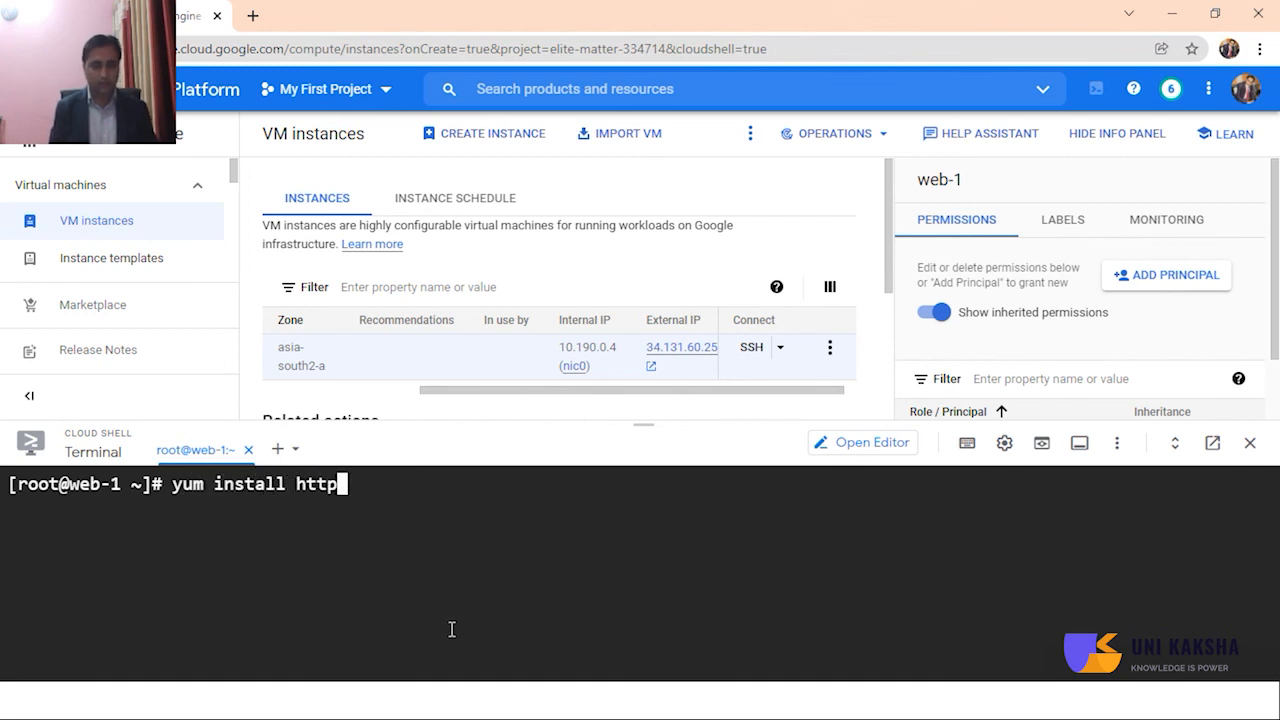
type("d -y")
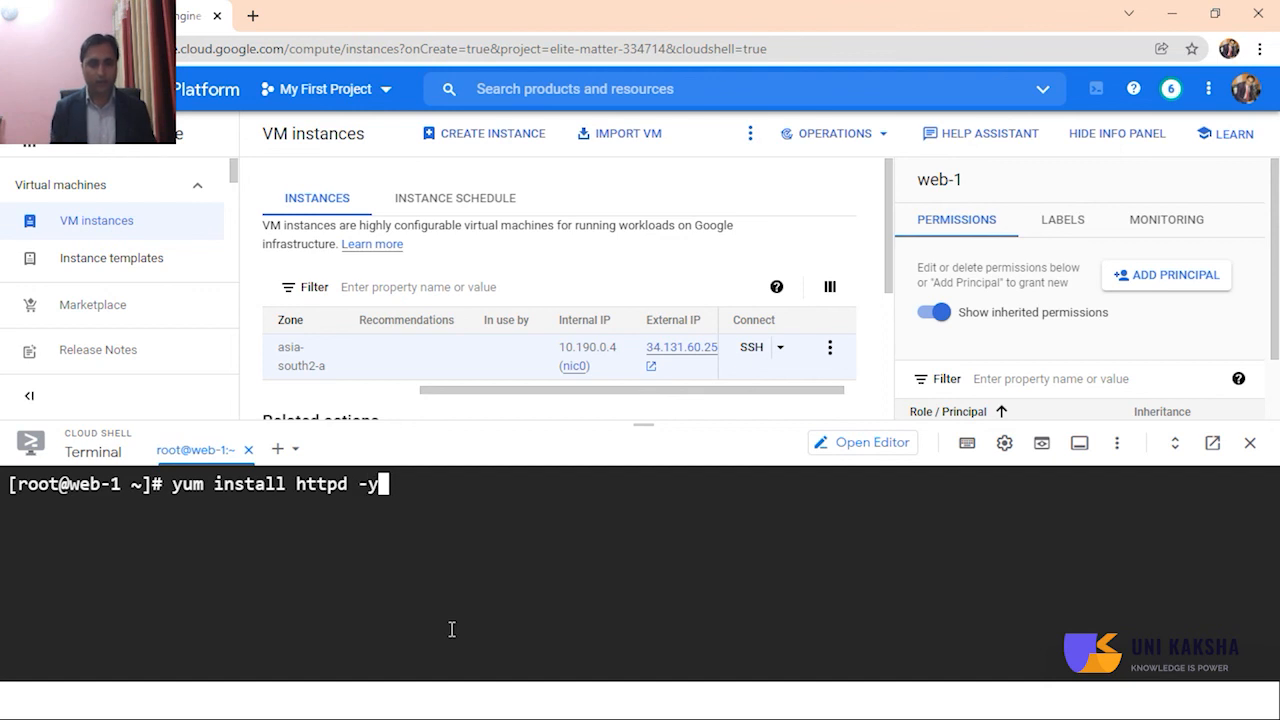
key("Return")
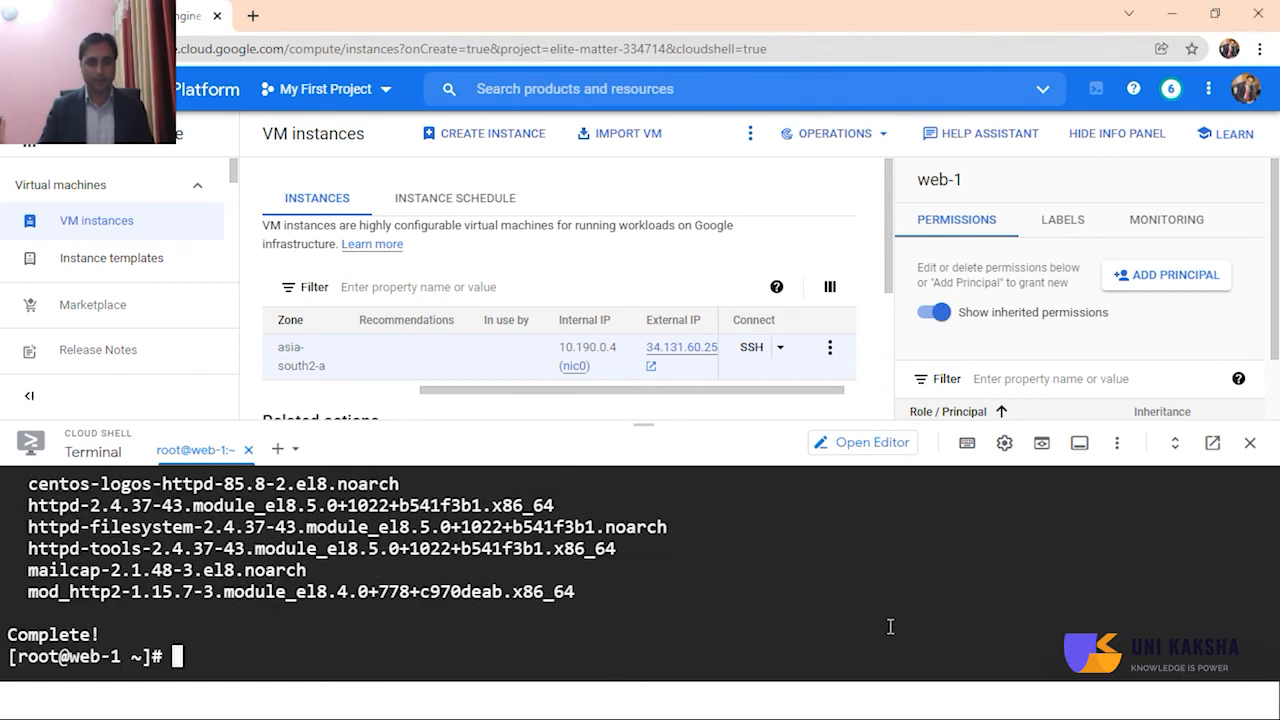
Step: Check that the Apache package is installed by running "rpmquery httpd"
type("rpm")
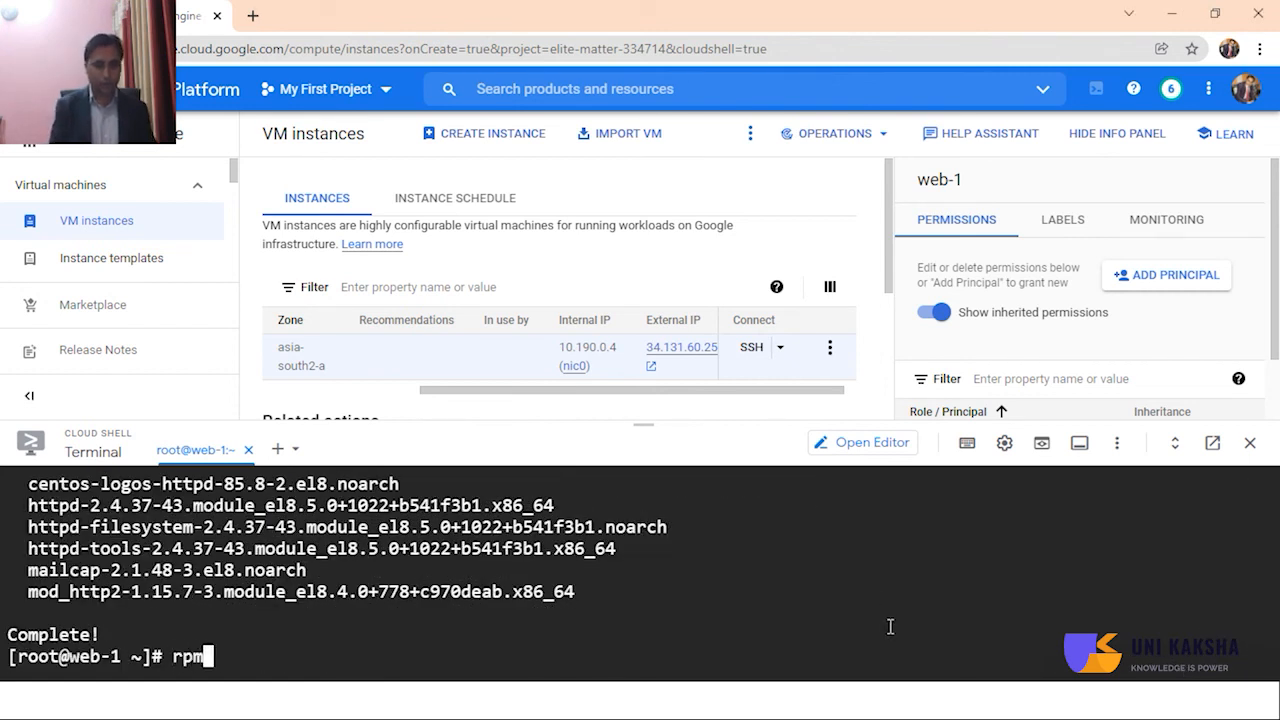
type("query httpd")
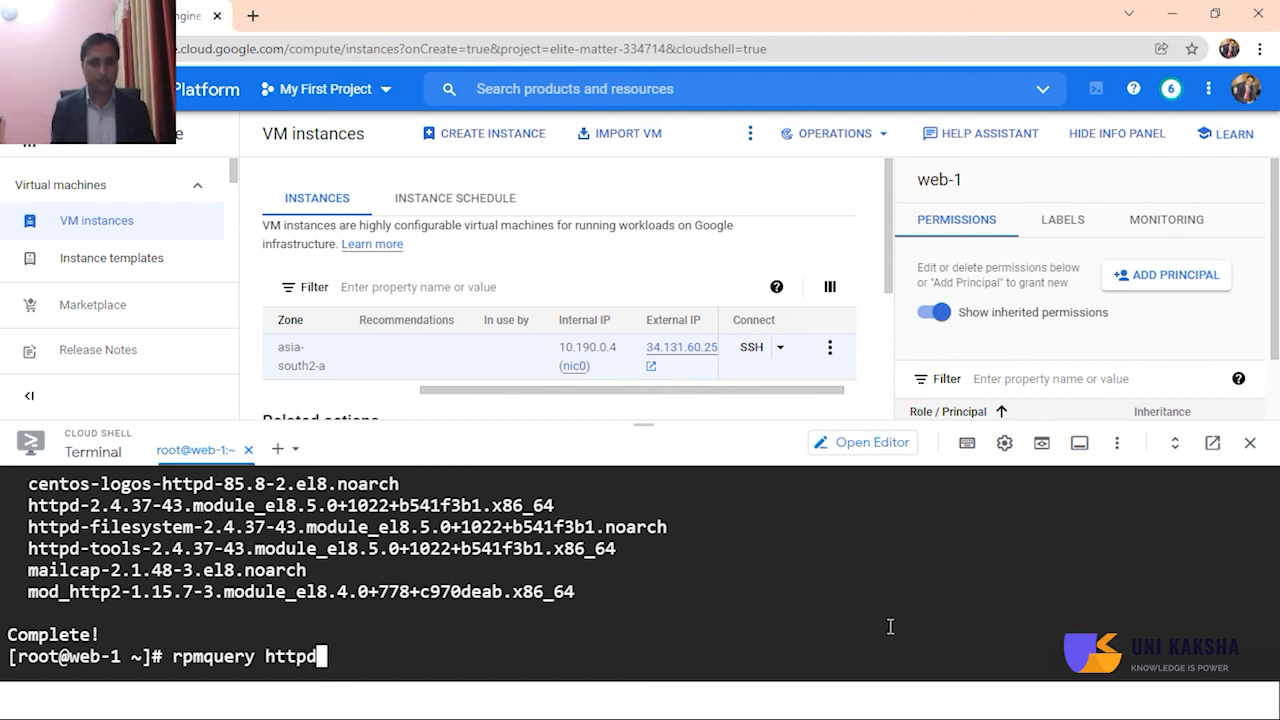
key("Return")
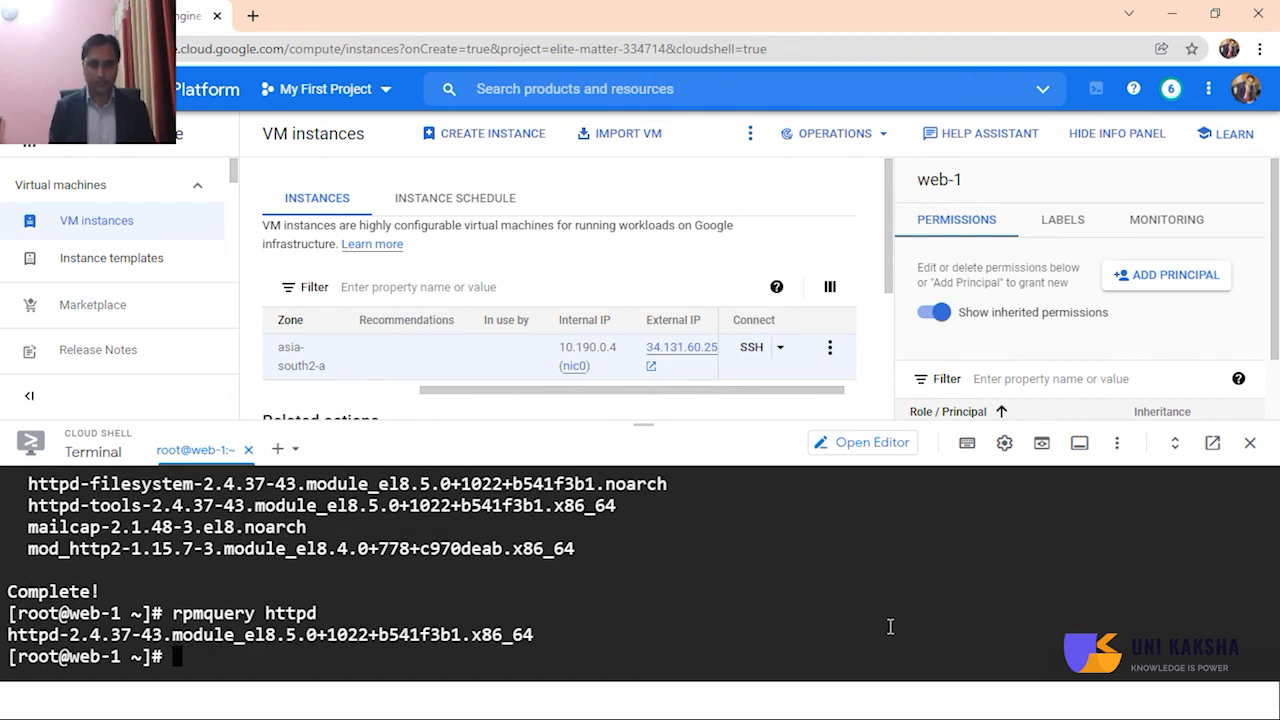
Step: Change the working directory to the web root, /var/www/html/
type("cd /")
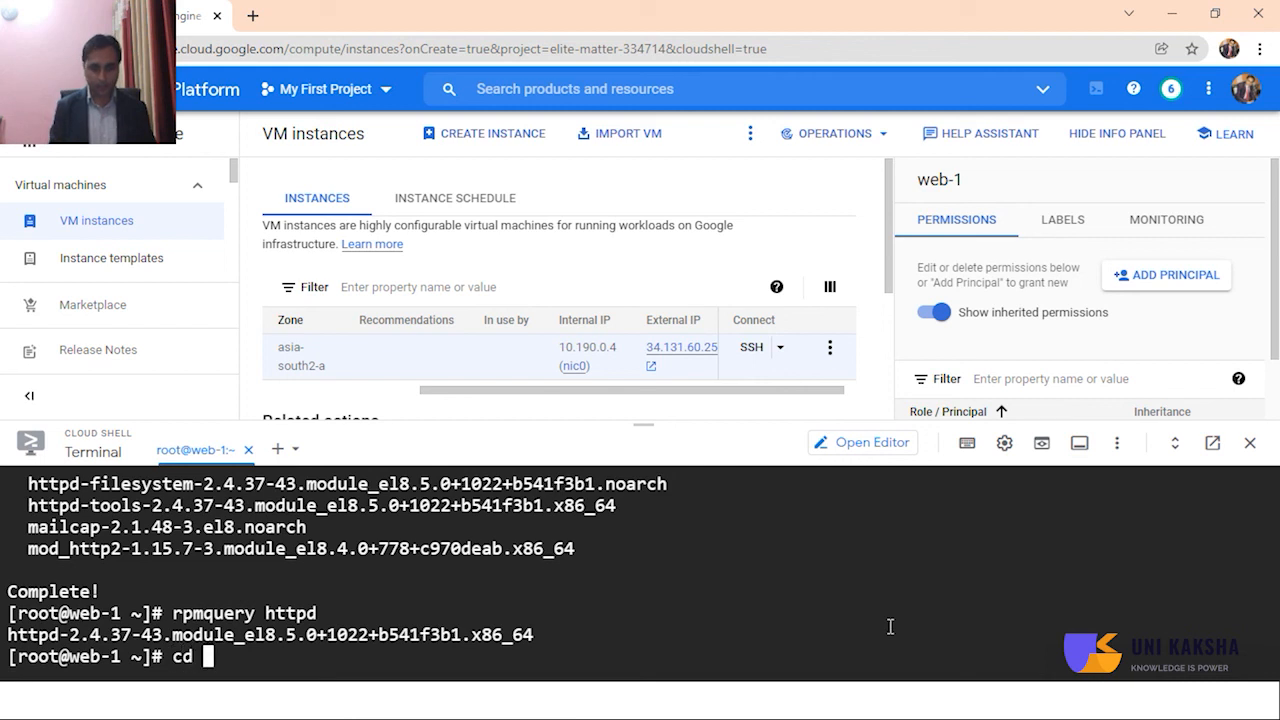
type("var/")
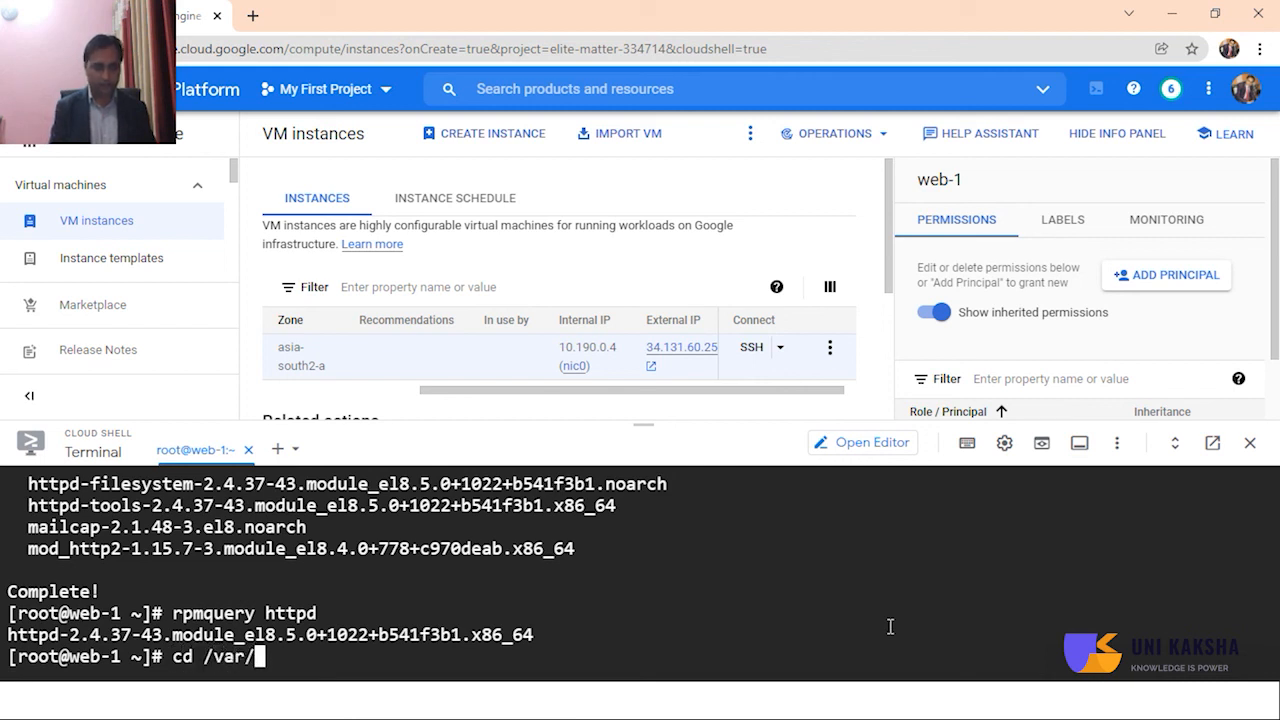
type("www/")
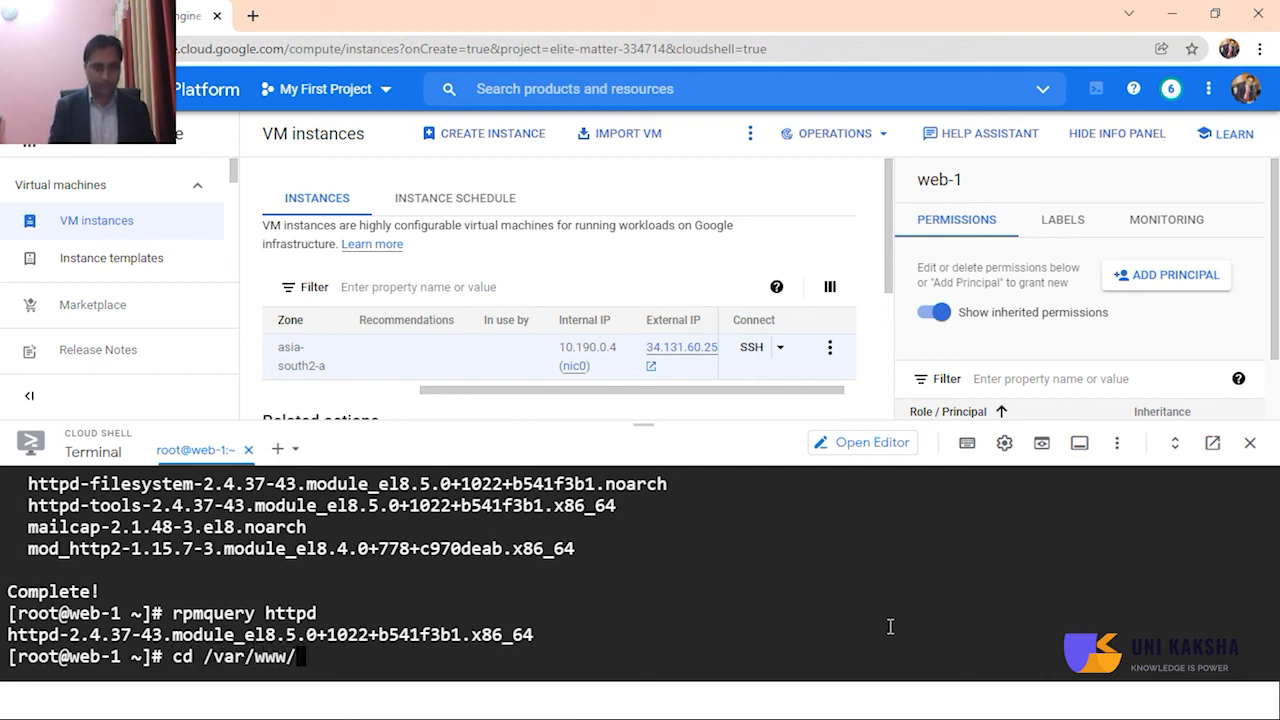
type("html/")
key("Return")
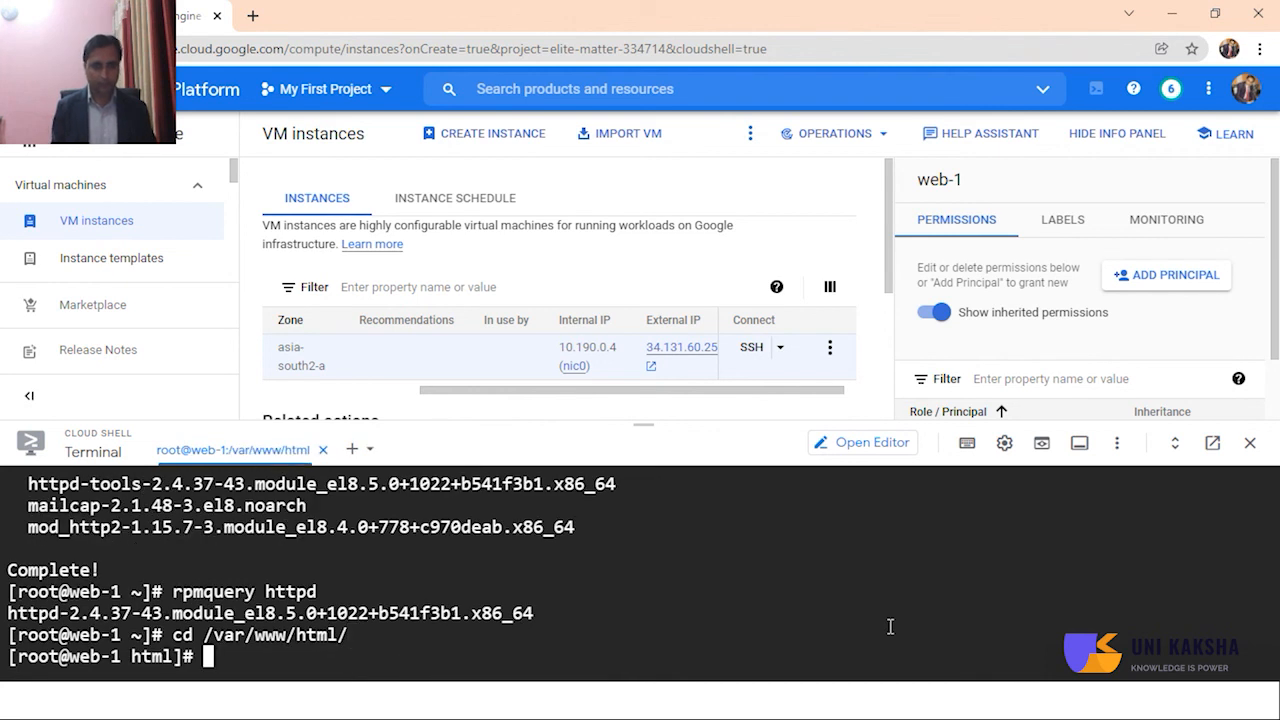
Step: Create index.html in the web root by echoing the text "This is my Webserver running in Google cloud" into it
type("echo")
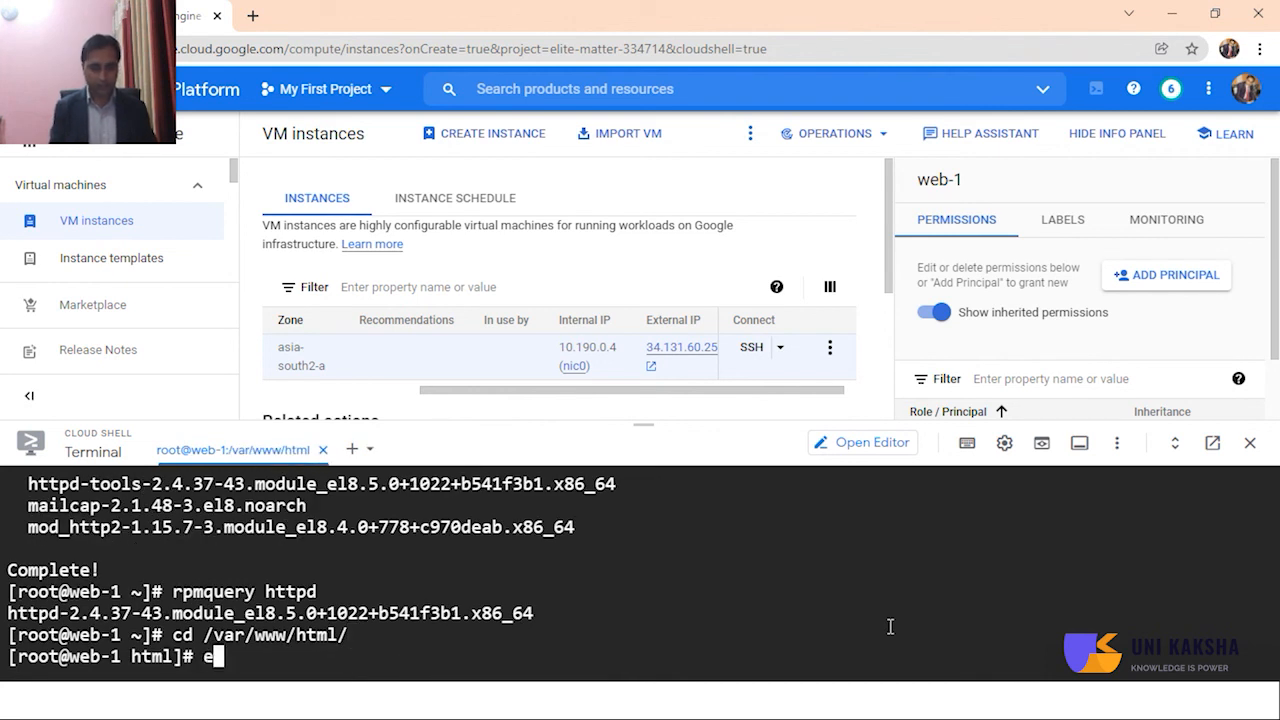
type(" \"")
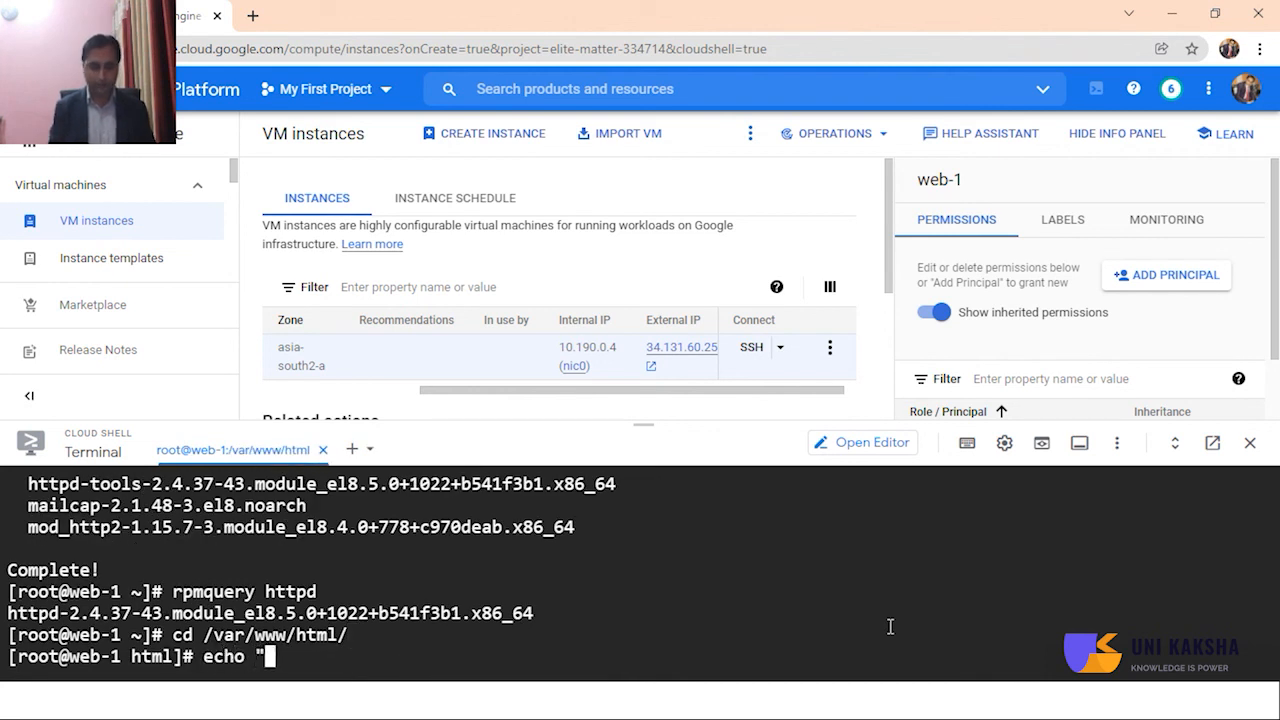
key("BackSpace")
type("Thi")
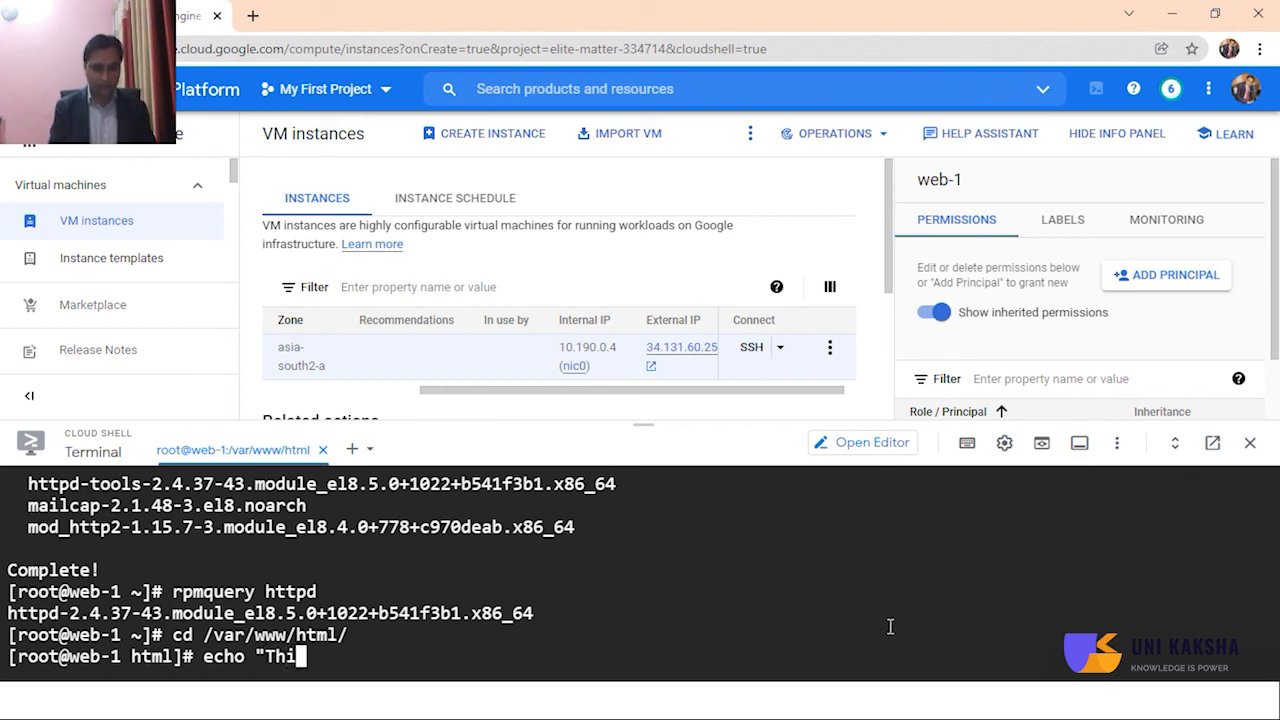
type("s is my ")
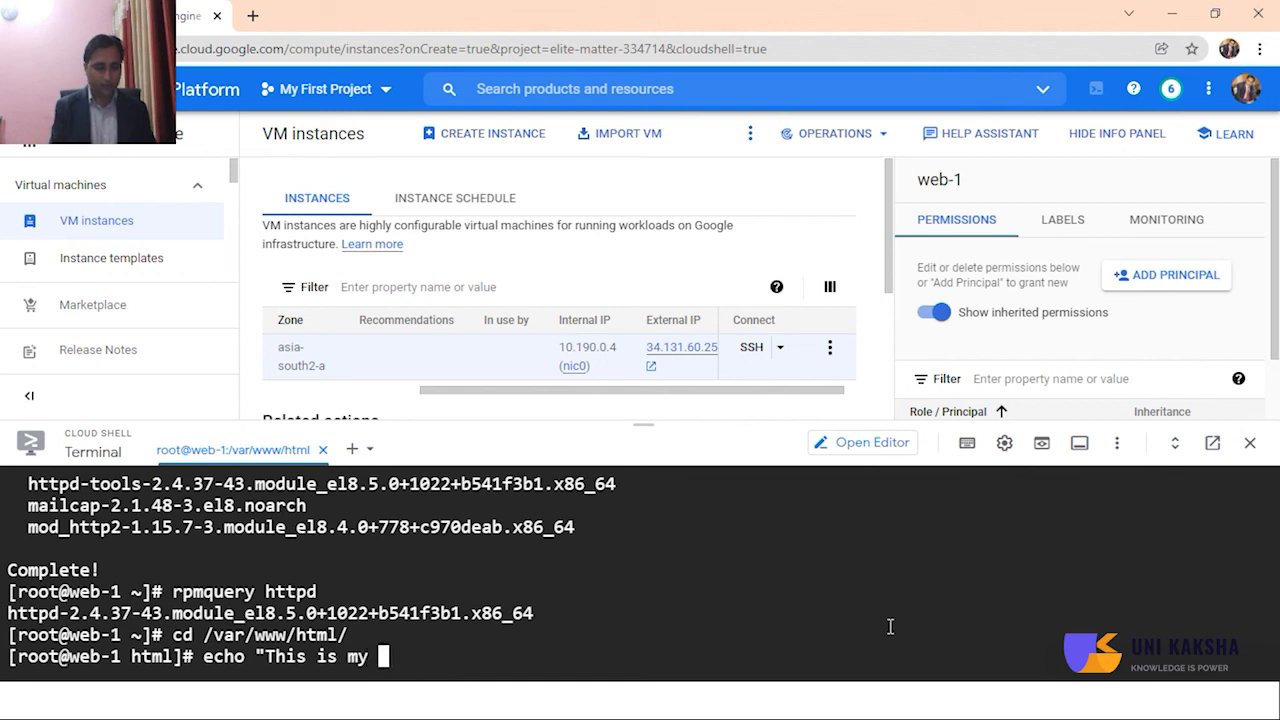
type("Web")
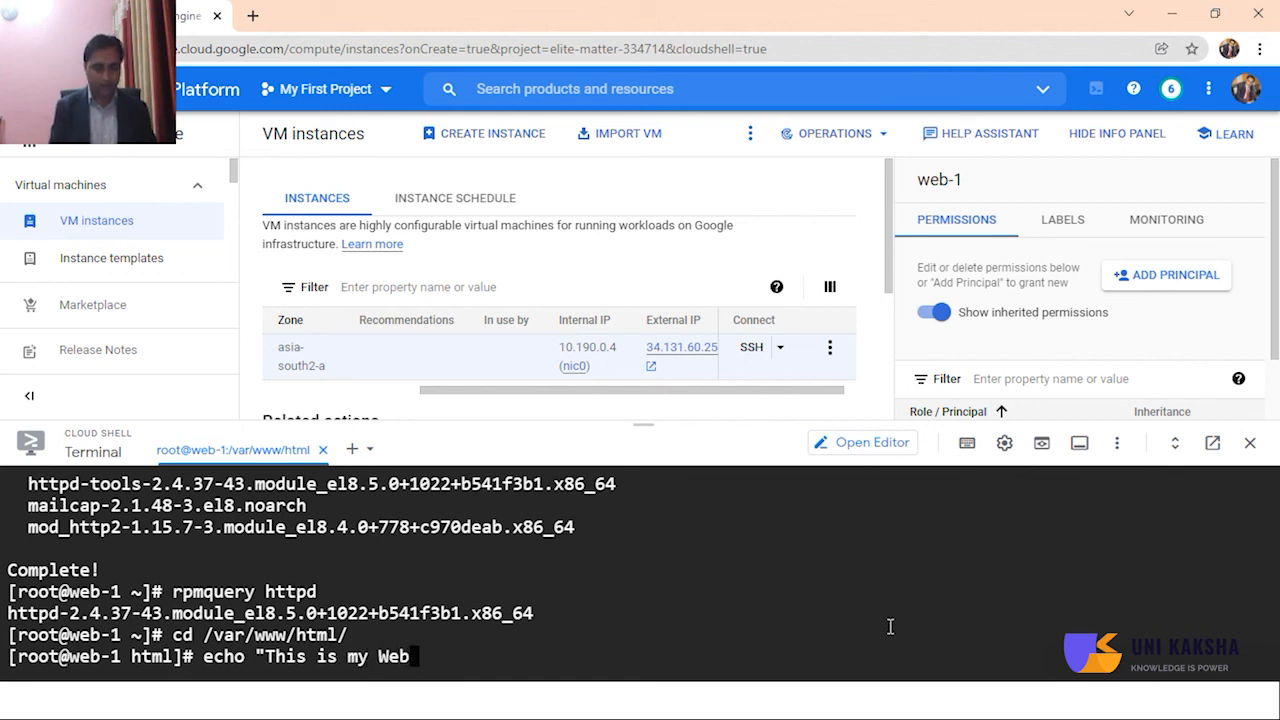
type("serv")
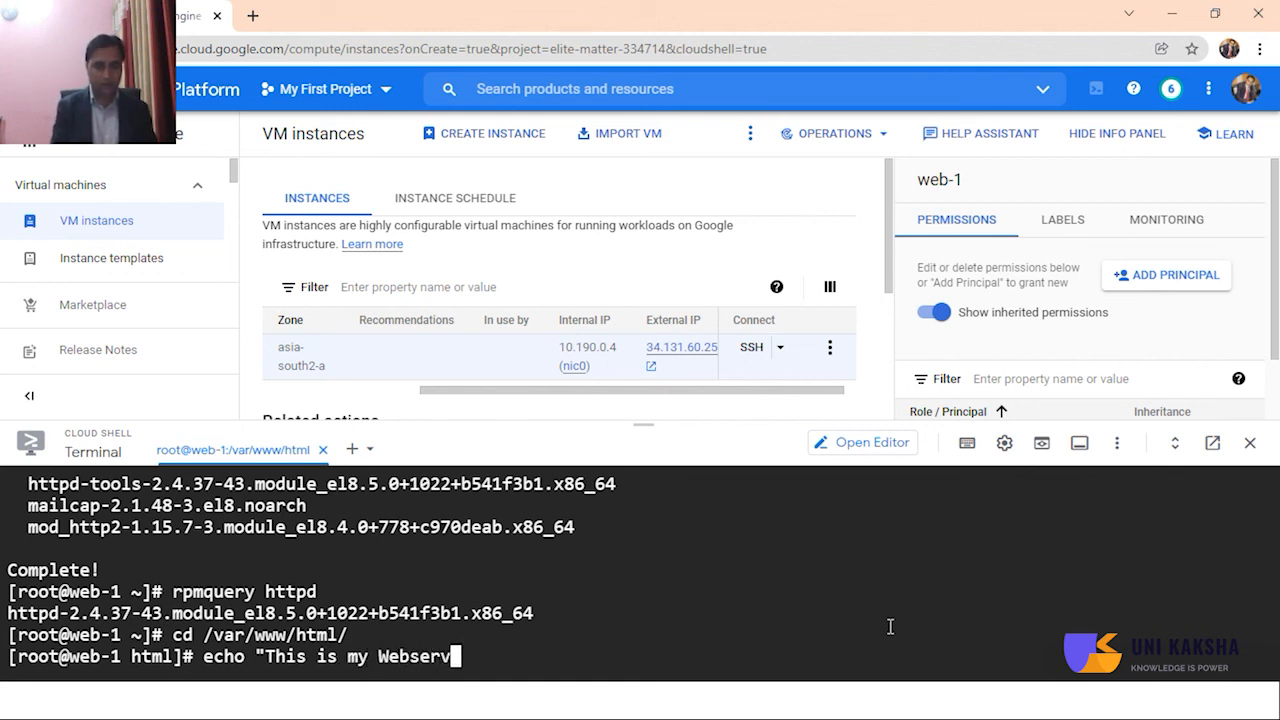
type("er r")
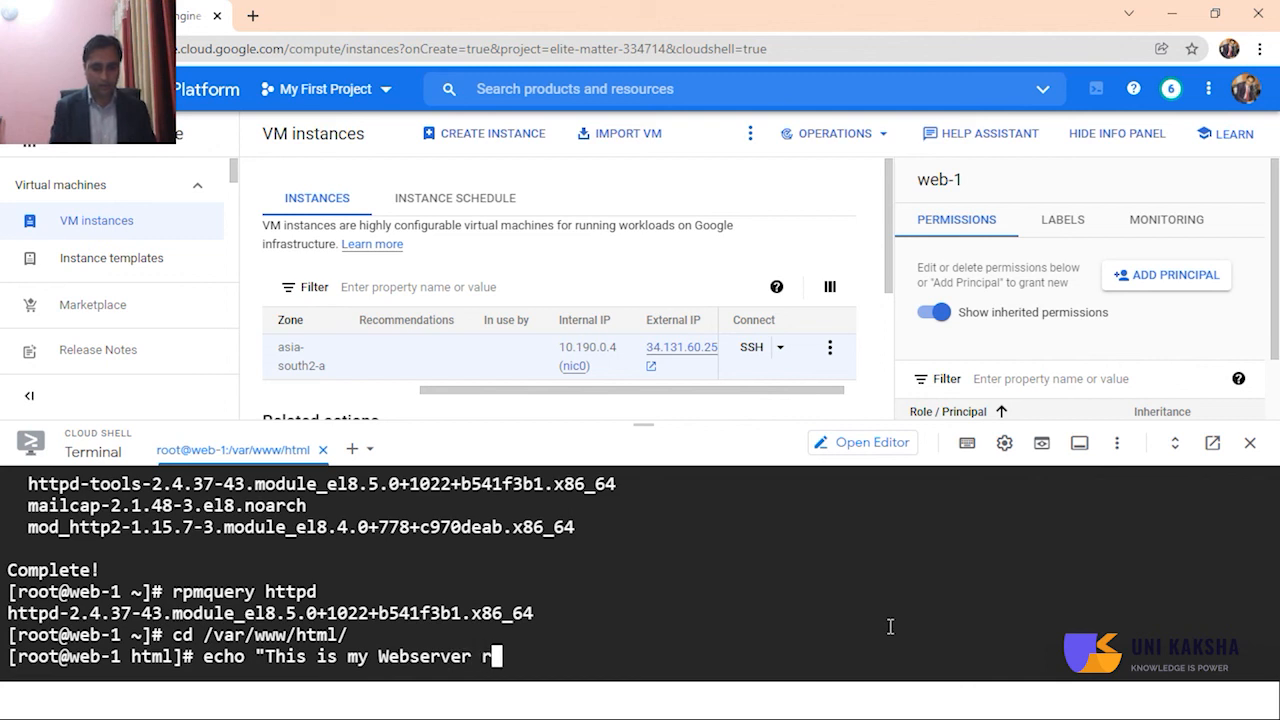
type("unning ")
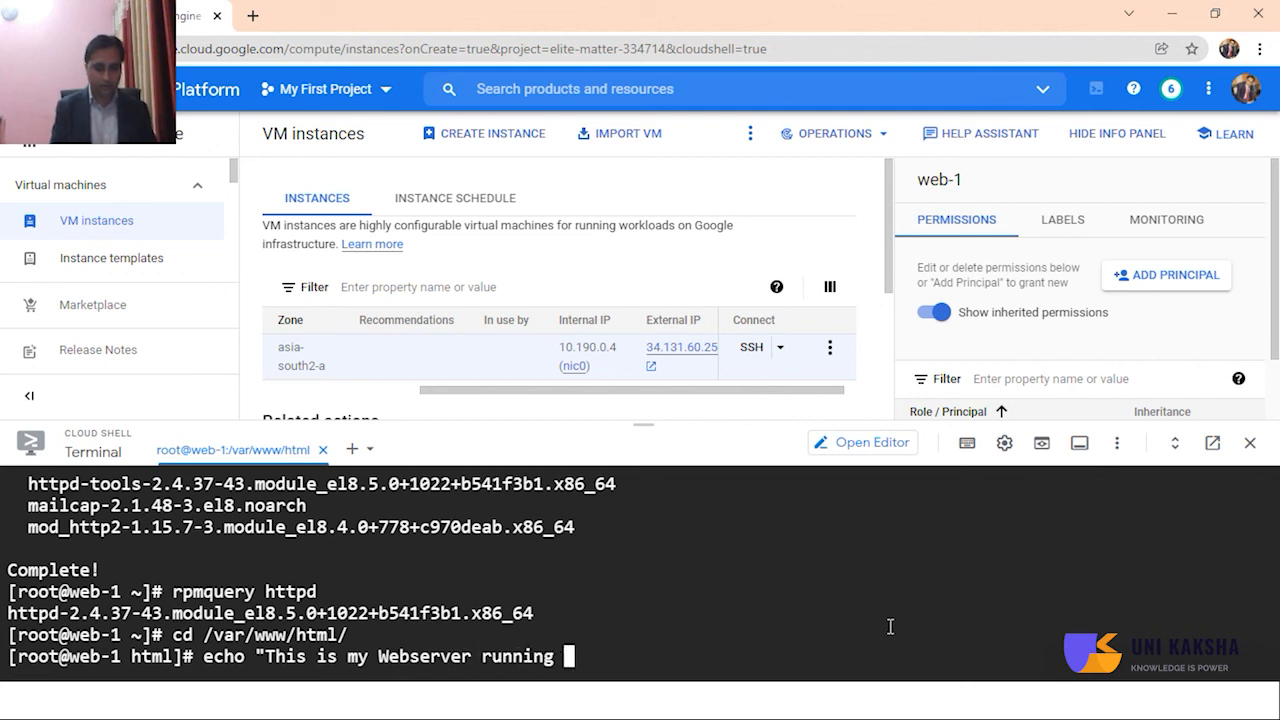
type("in G")
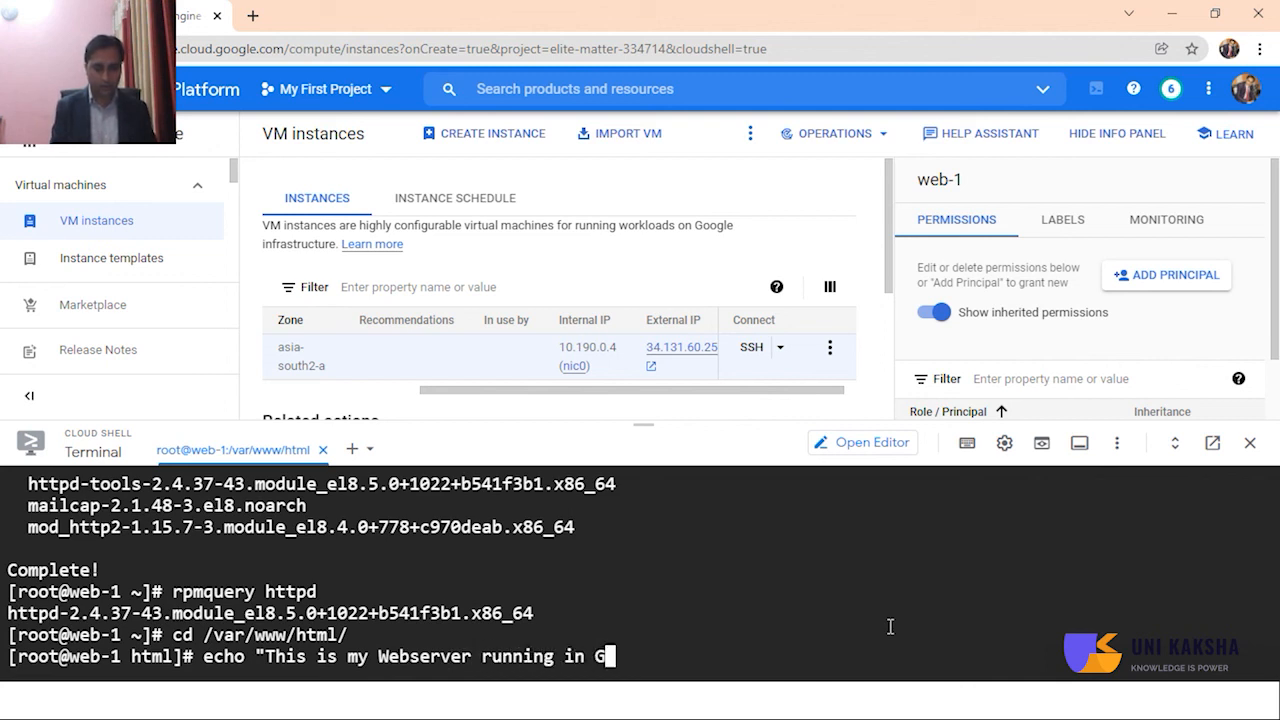
type("oogle")
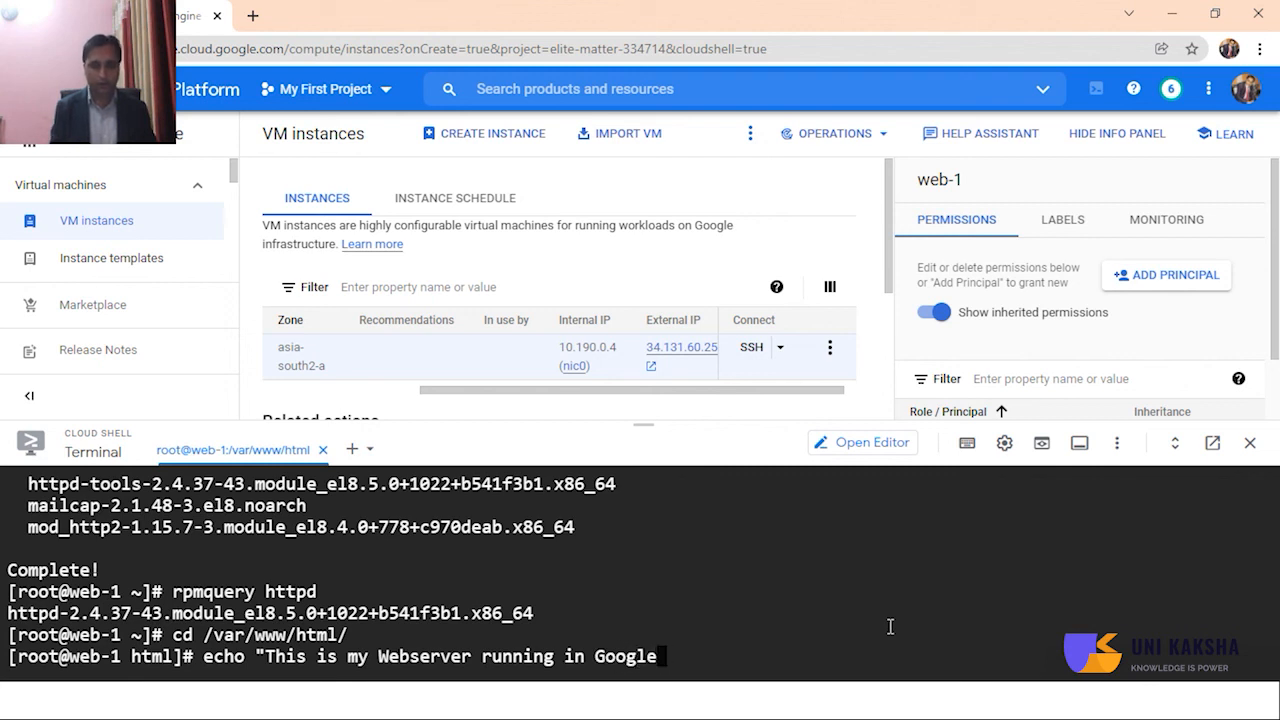
type(" clou")
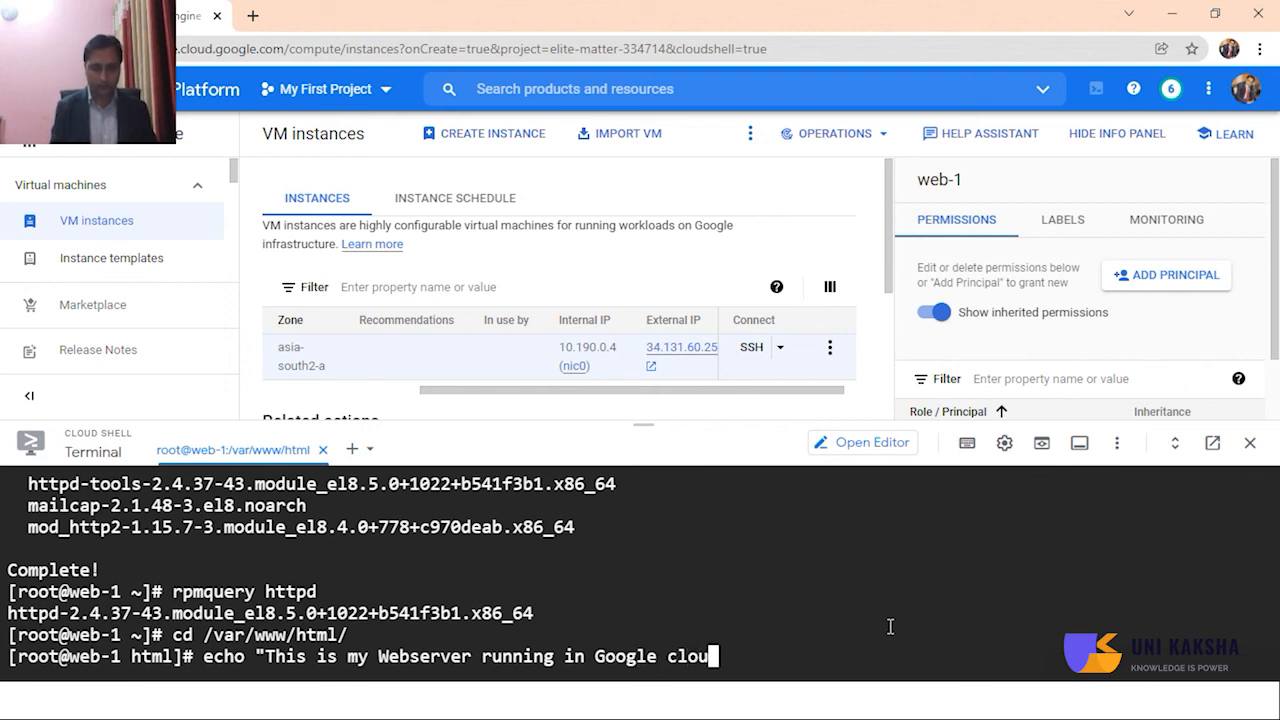
type("d\" ")
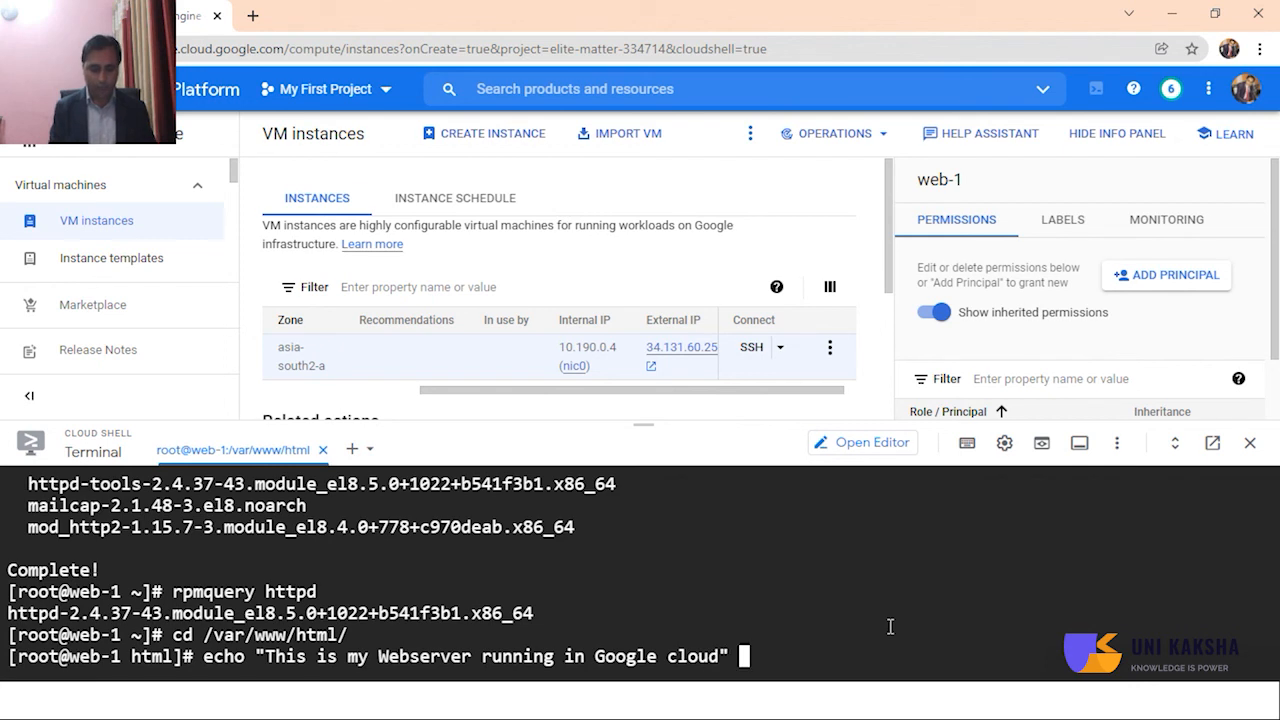
type("> index")
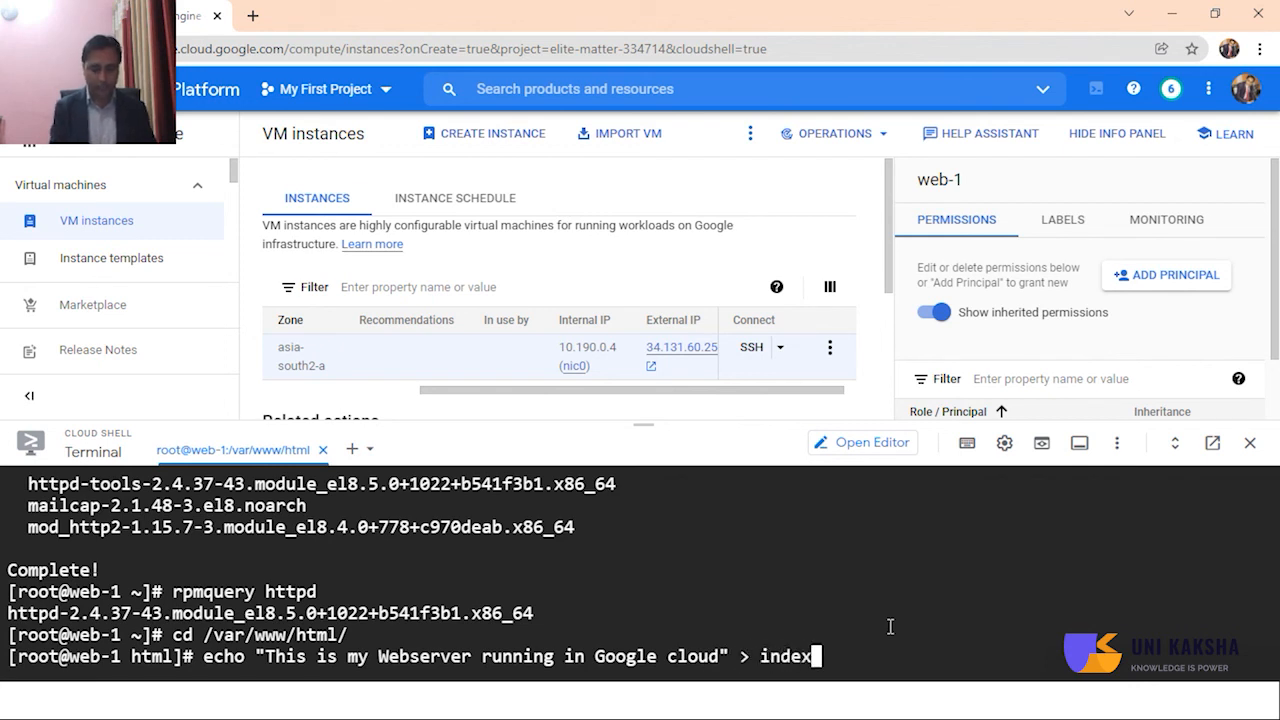
type(".html")
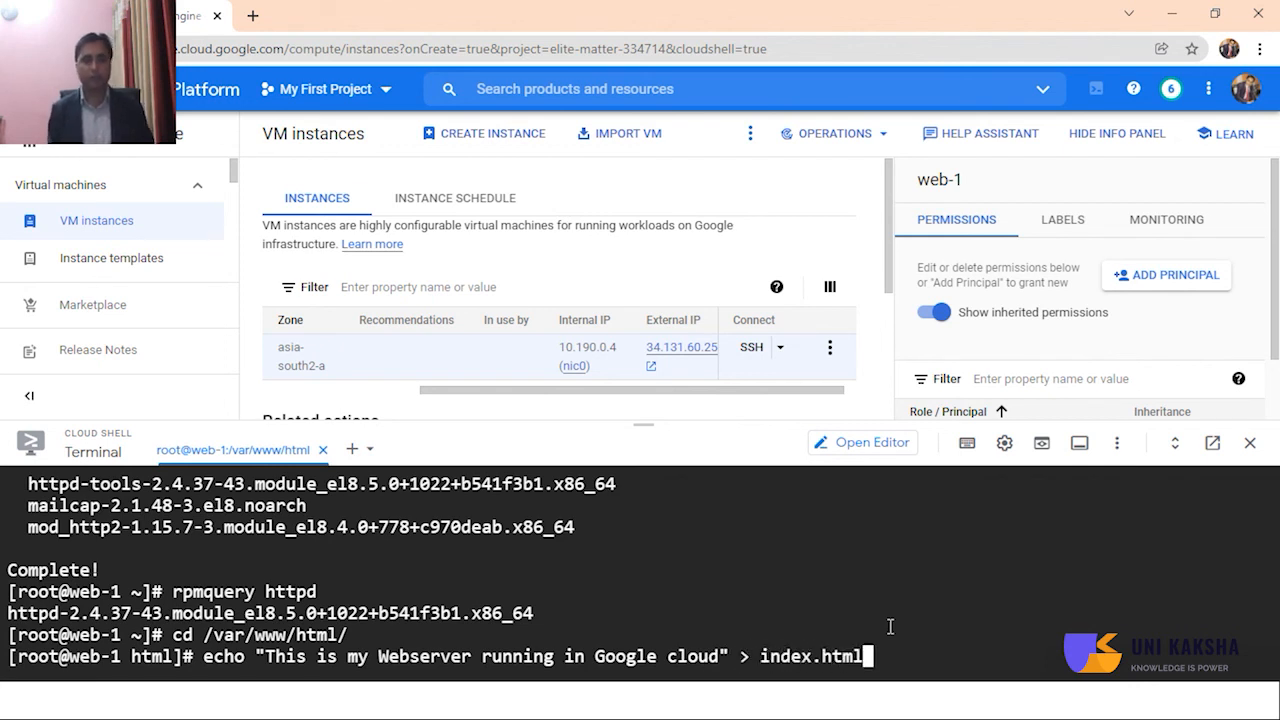
key("Return")
Step: Start the Apache service with "systemctl start httpd"
type("s")
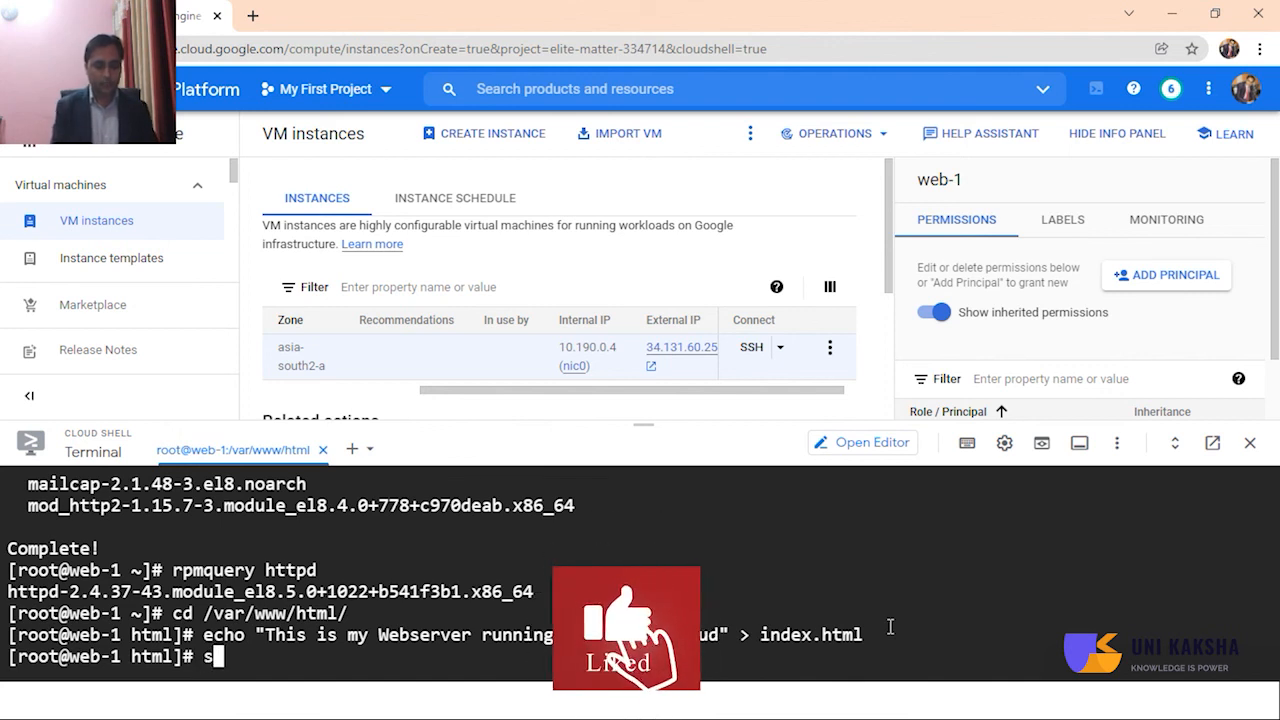
type("yste")
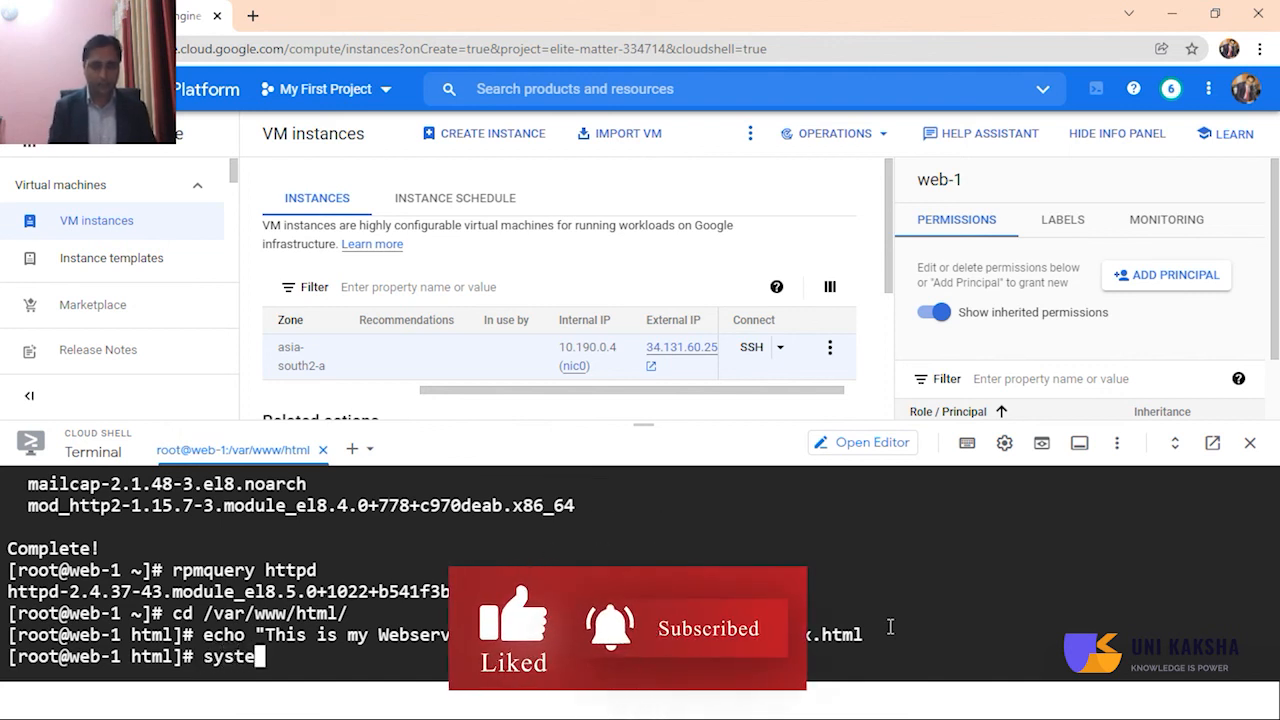
type("mc")
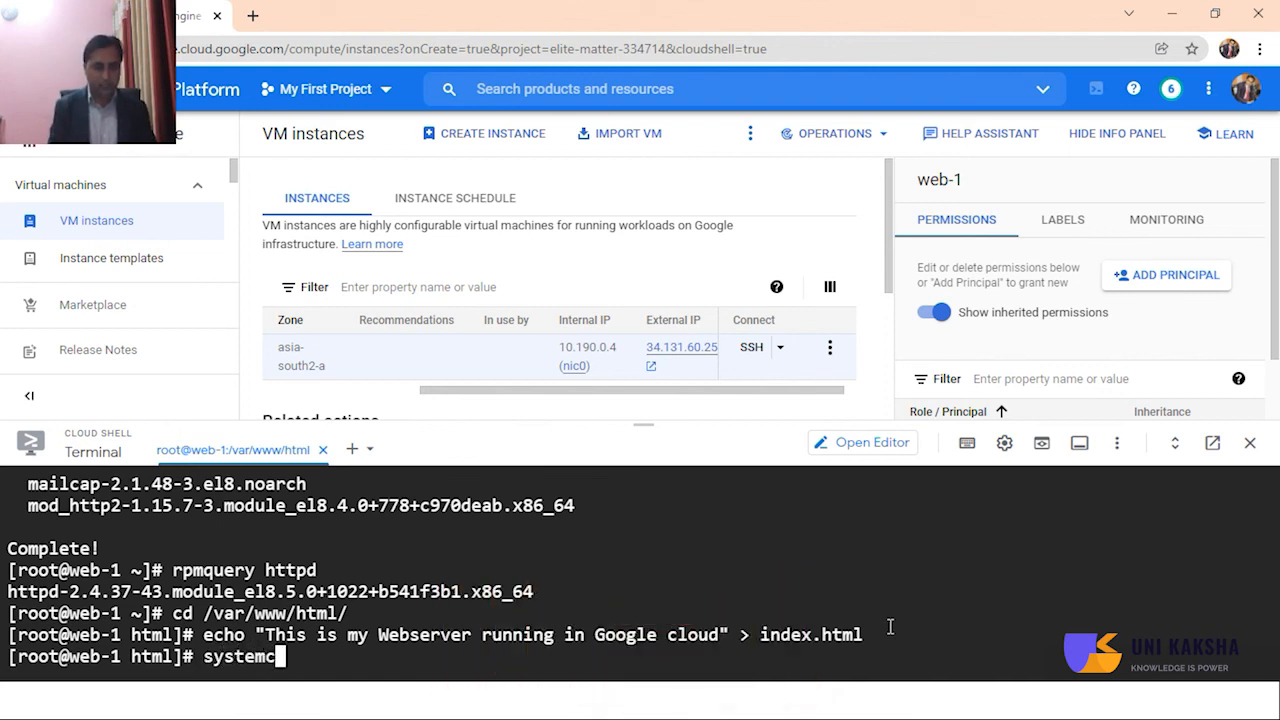
type("tl start ")
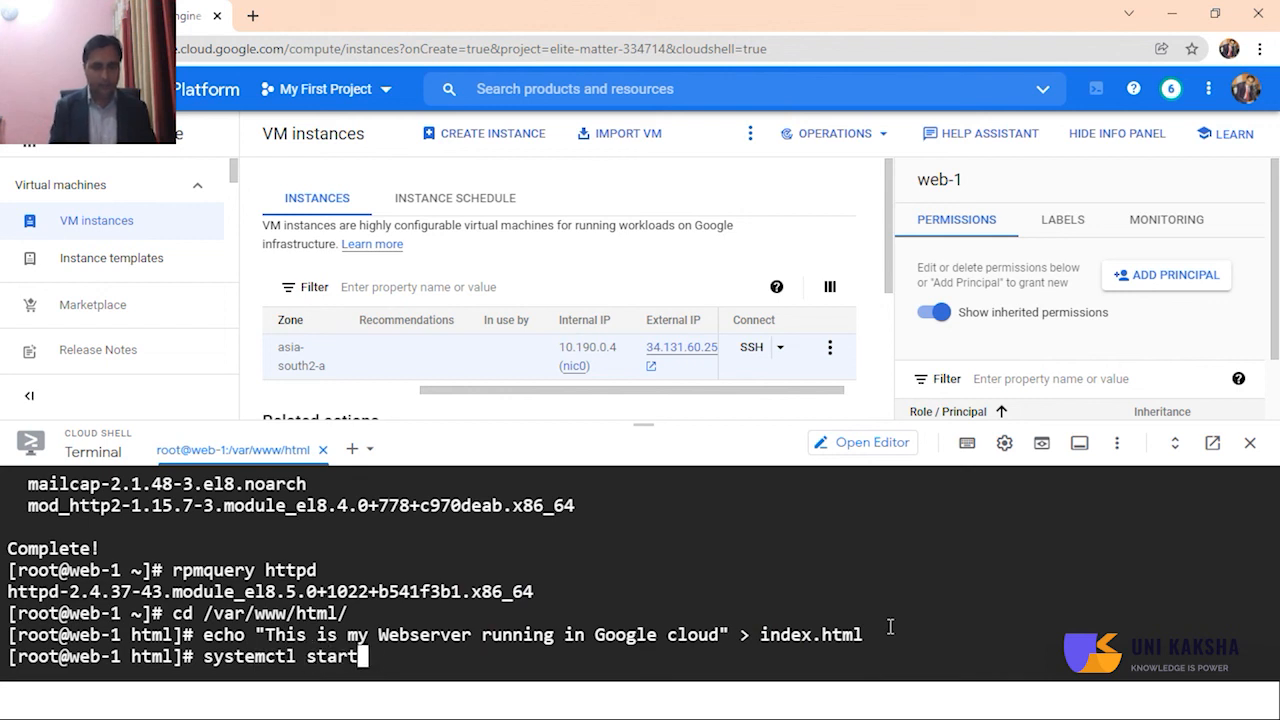
type("httpd")
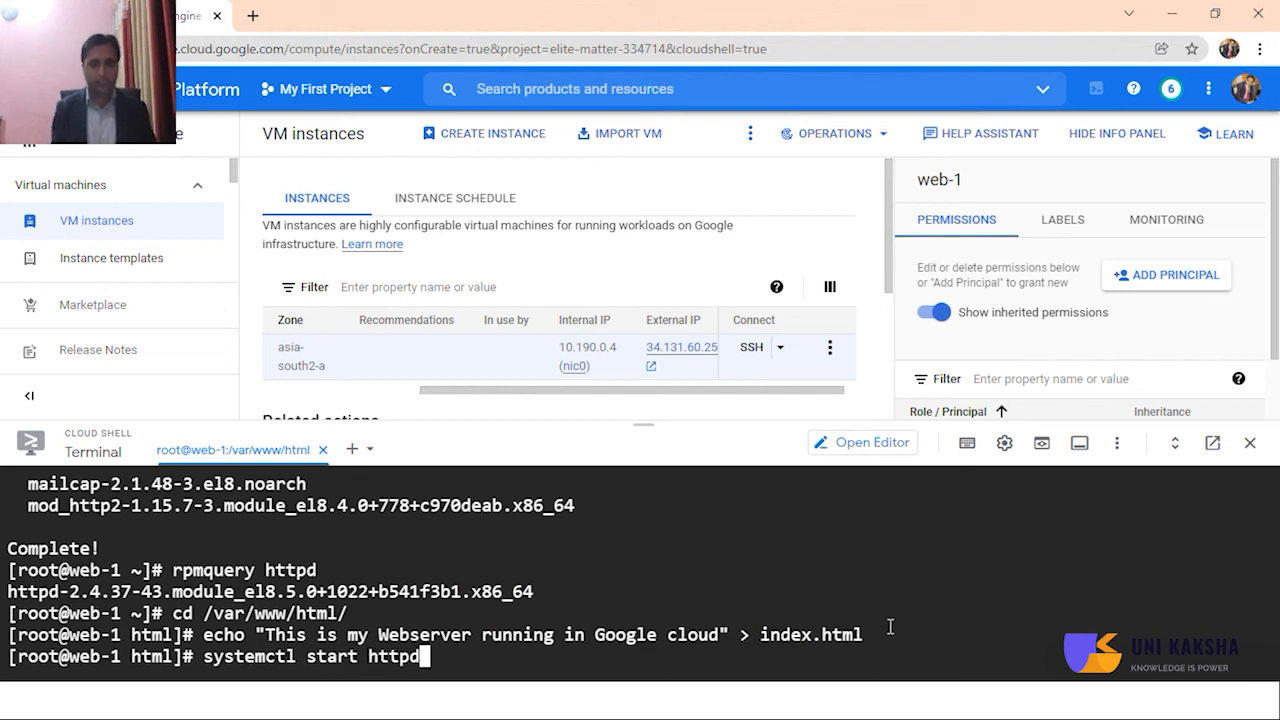
key("Return")
Step: Enable the Apache service at boot with "systemctl enable httpd"
type("system")
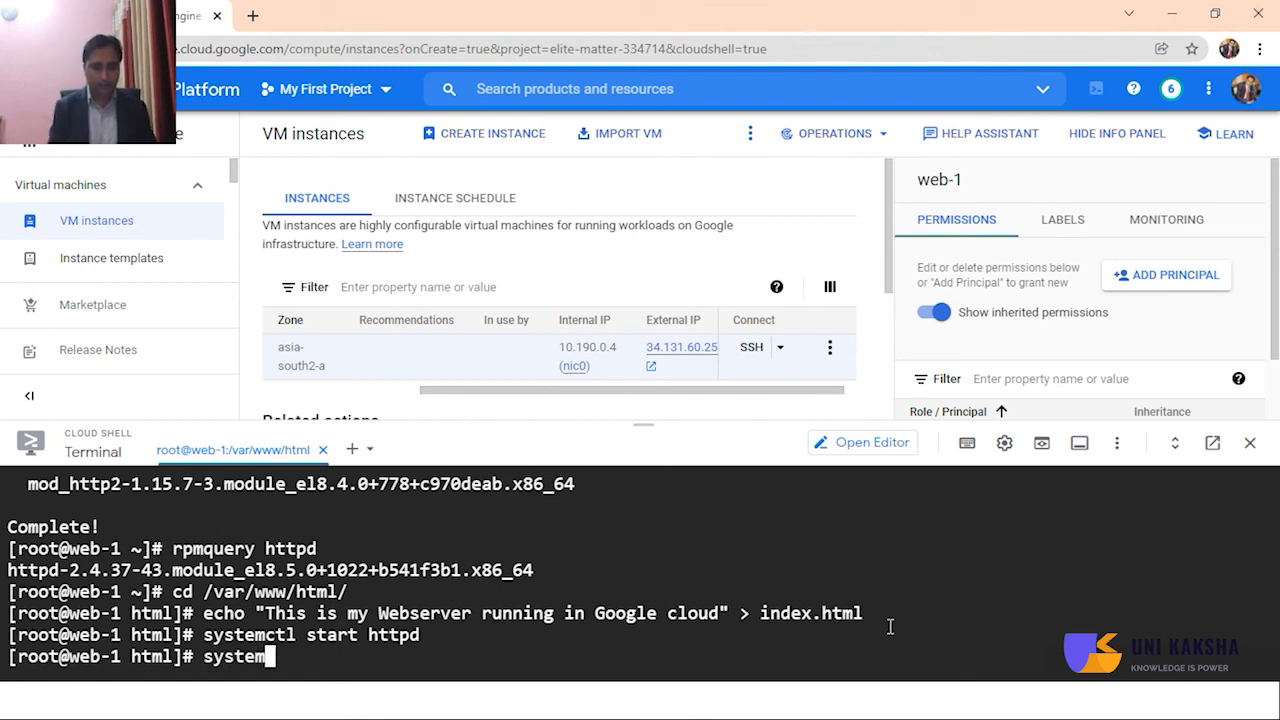
type("ctl ")
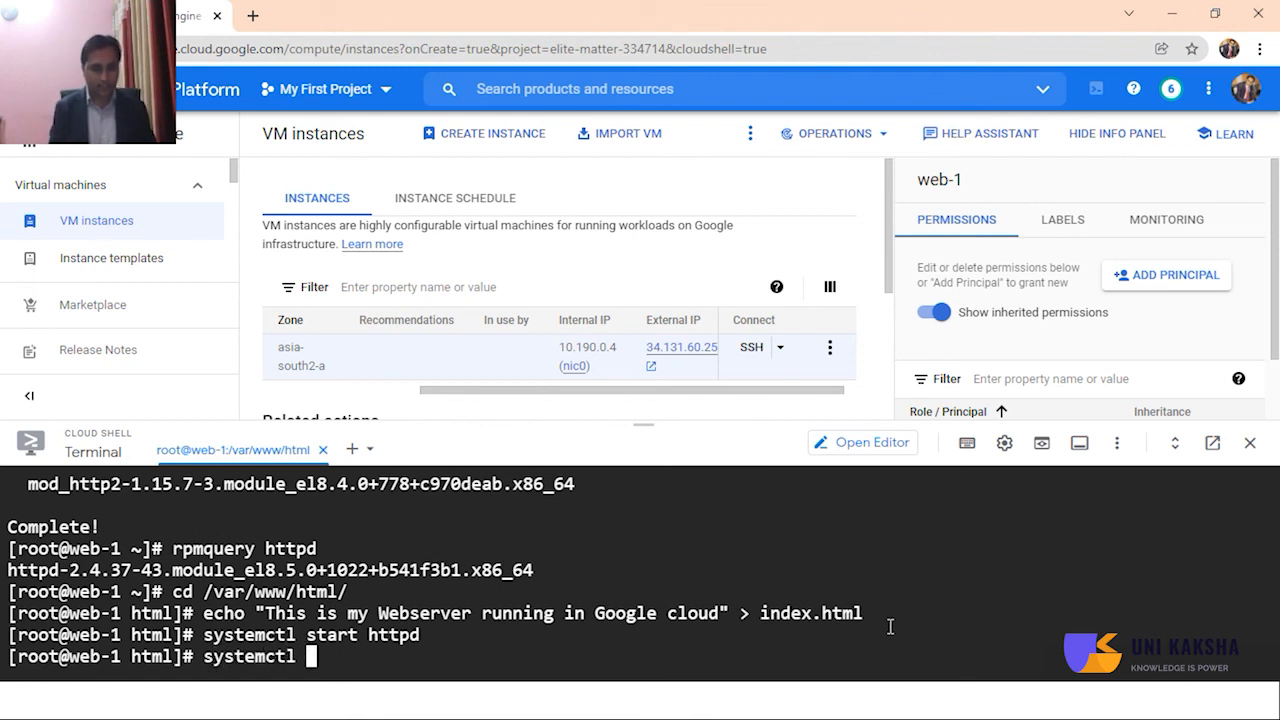
type("ena")
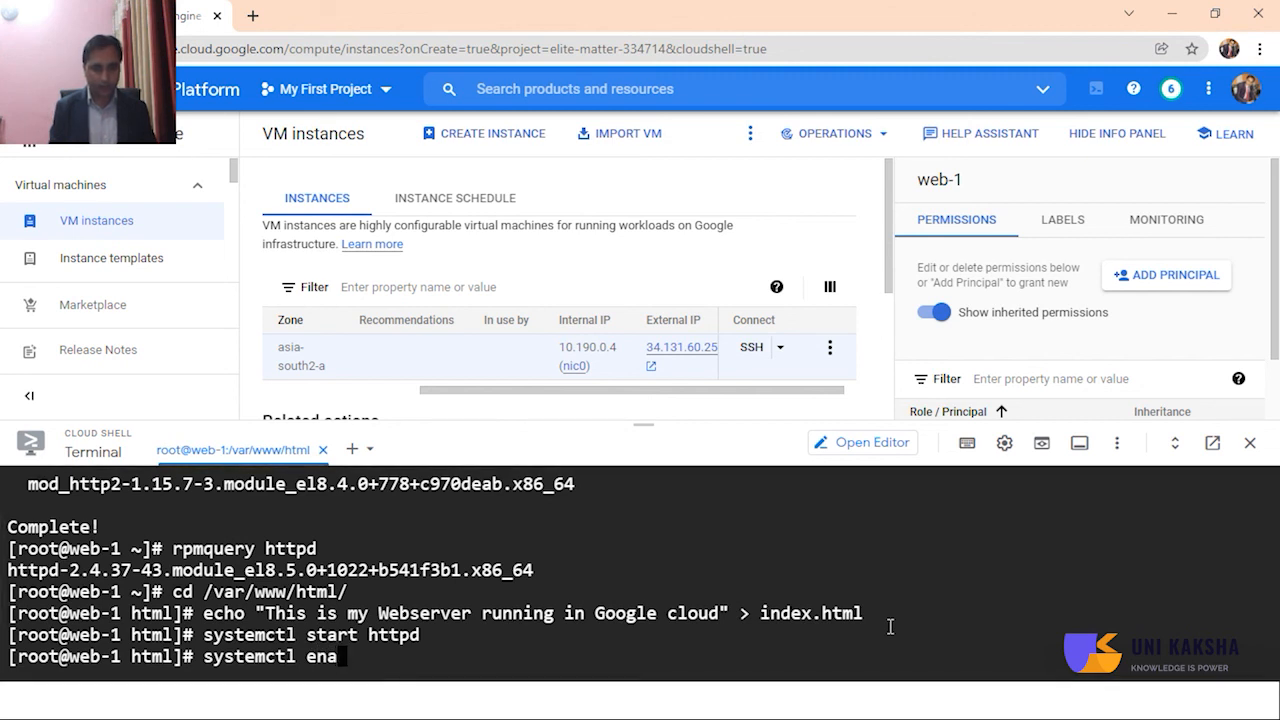
type("ble")
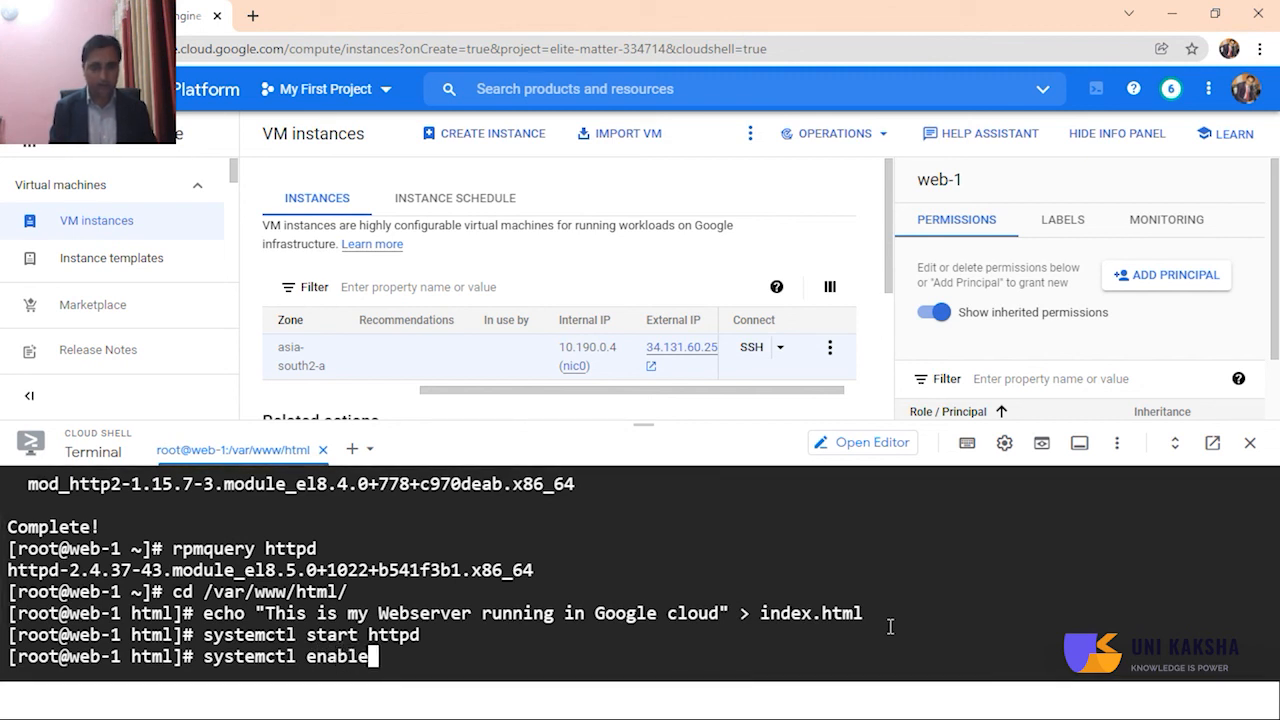
type(" httpd")
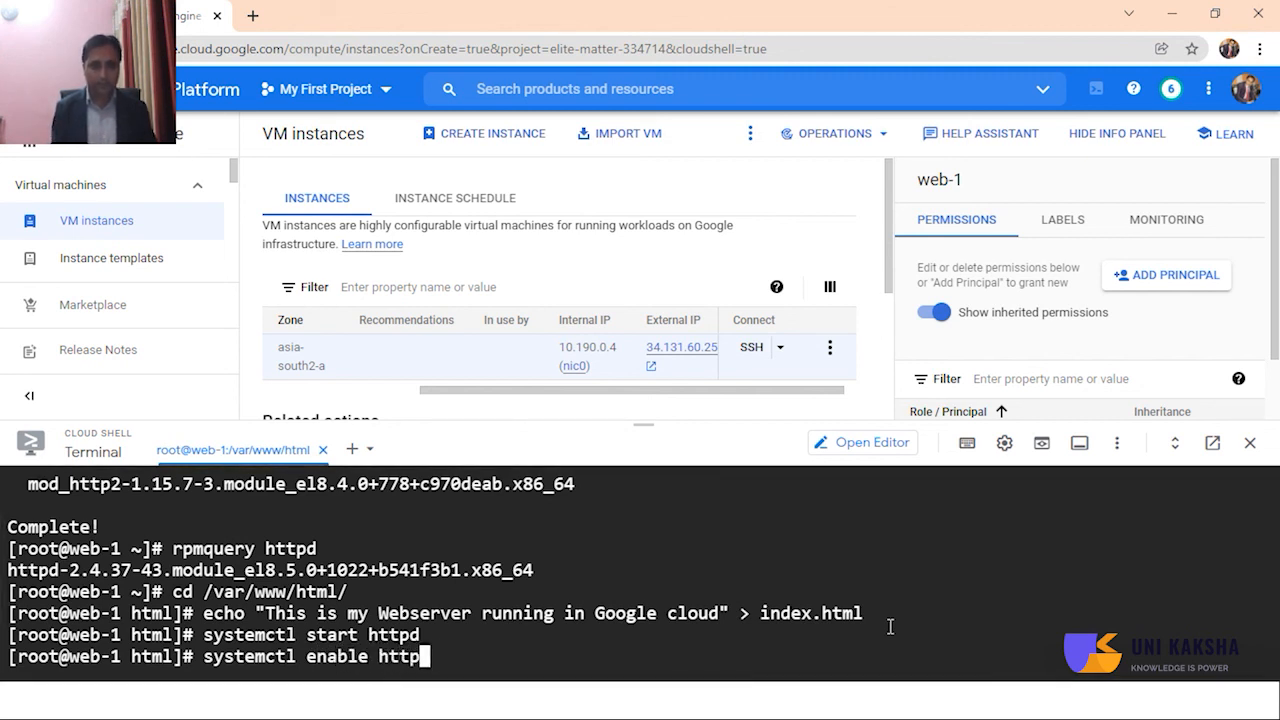
key("Return")
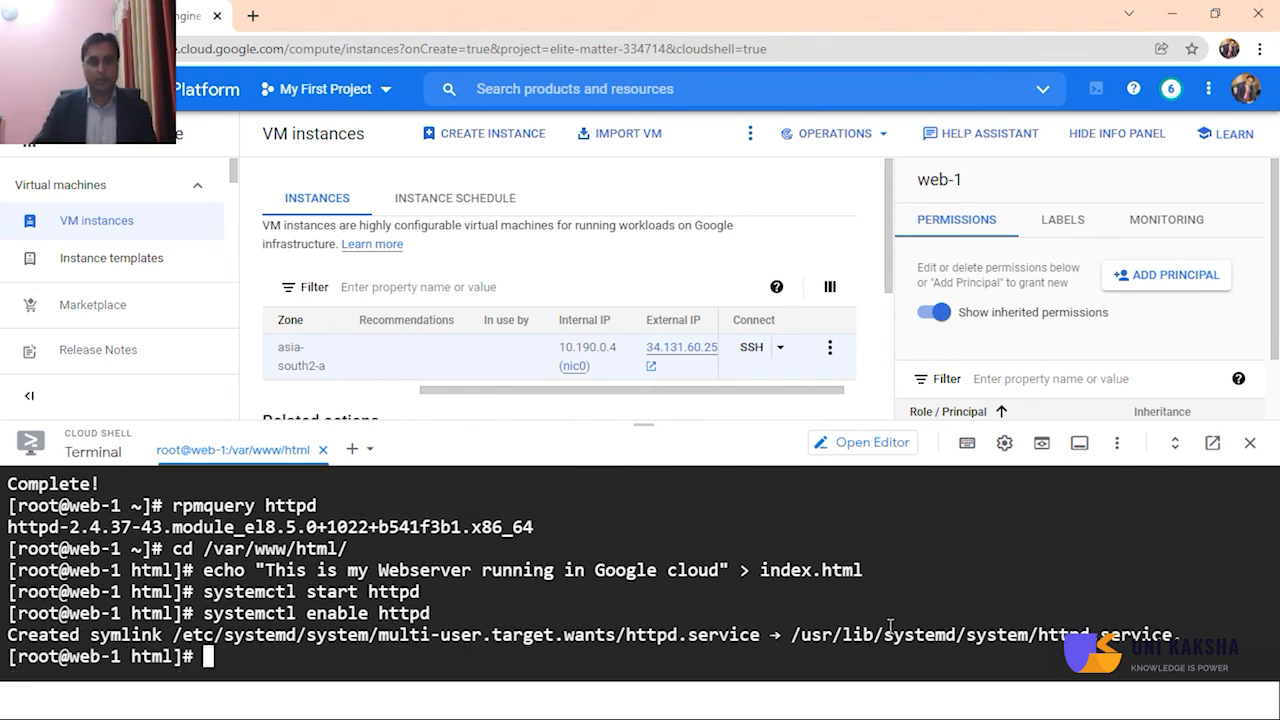
Step: Copy web-1's external IP, open it in a new browser tab to check the page, and return to the VM instances page
mouse_move(667, 370)
left_click(668, 367)
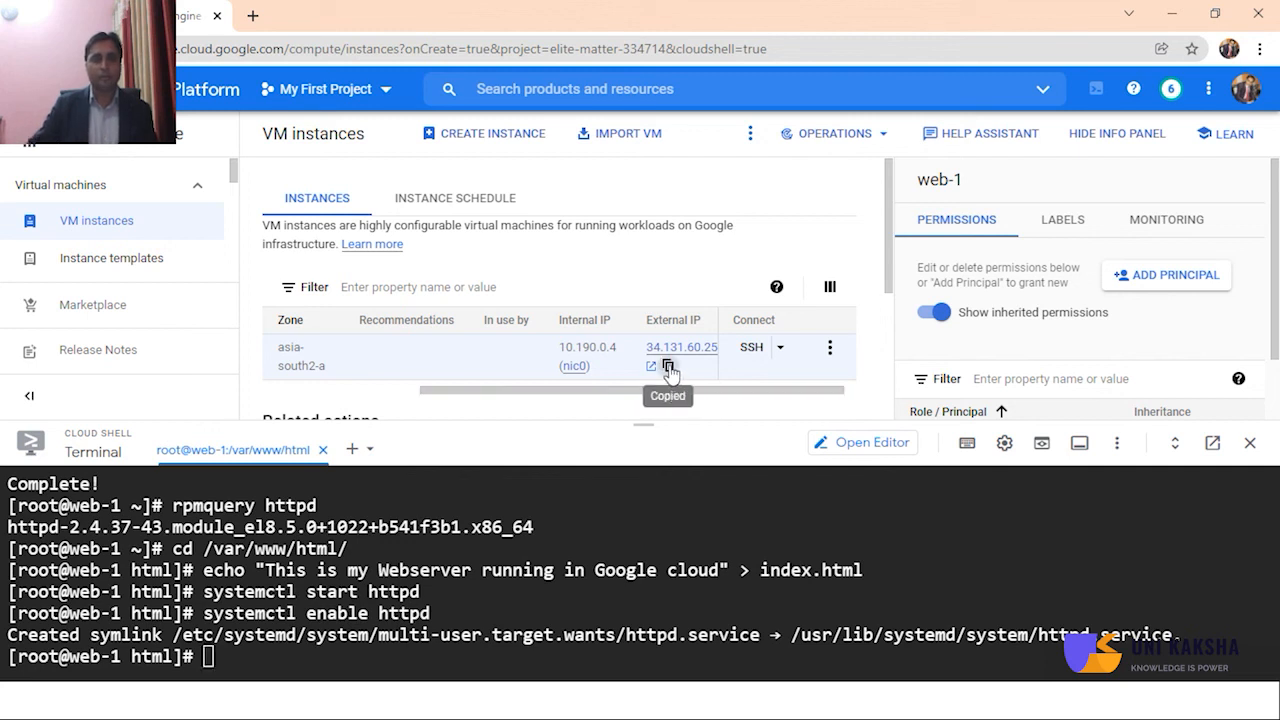
left_click(254, 18)
right_click(266, 48)
left_click(358, 199)
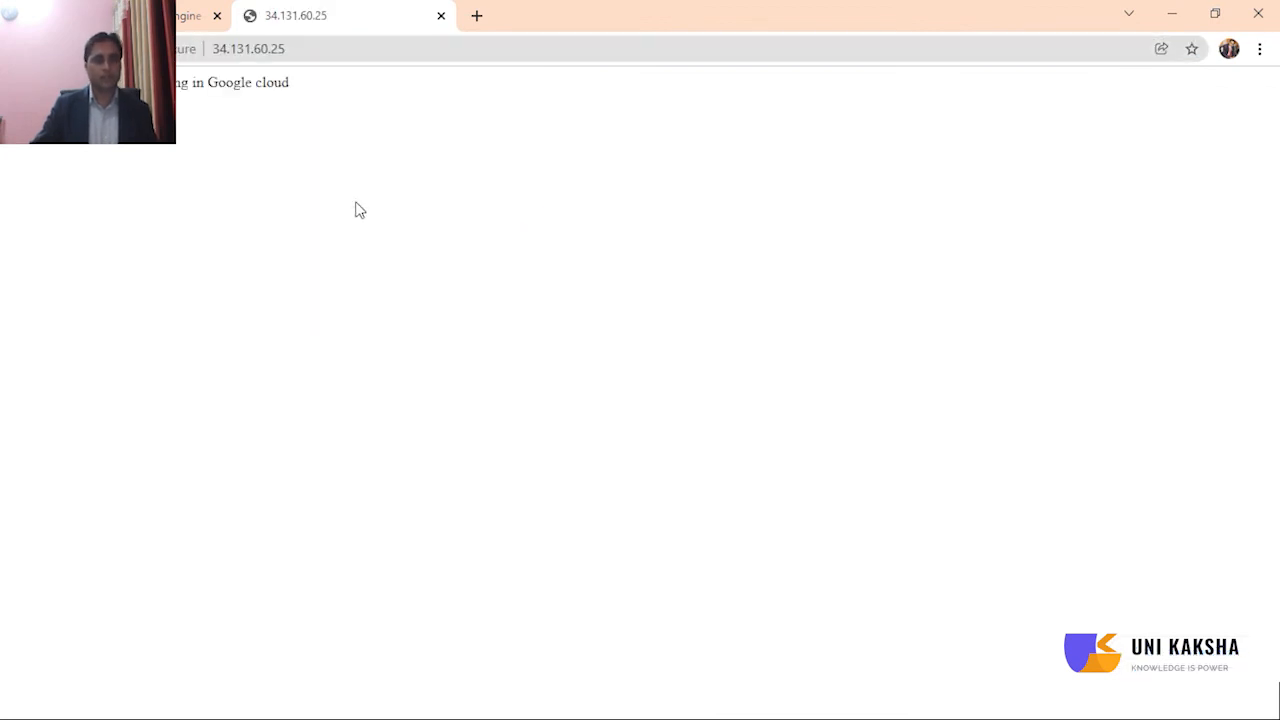
left_click(190, 15)
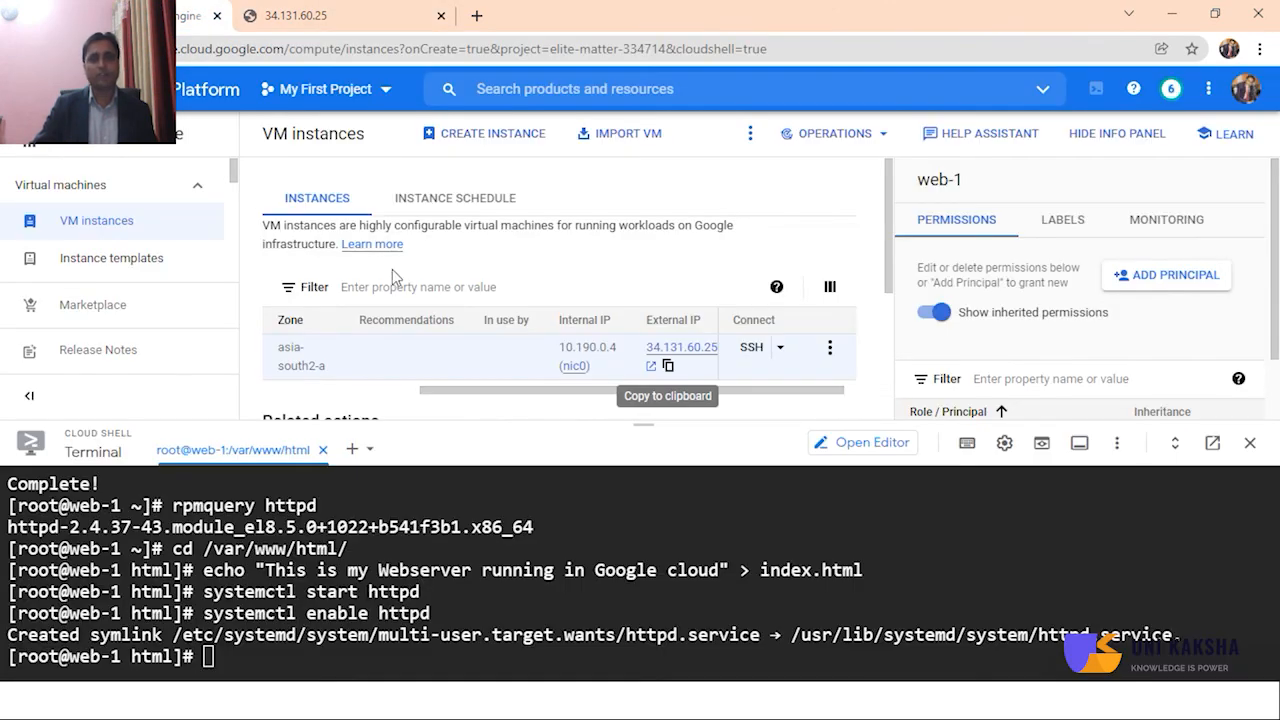